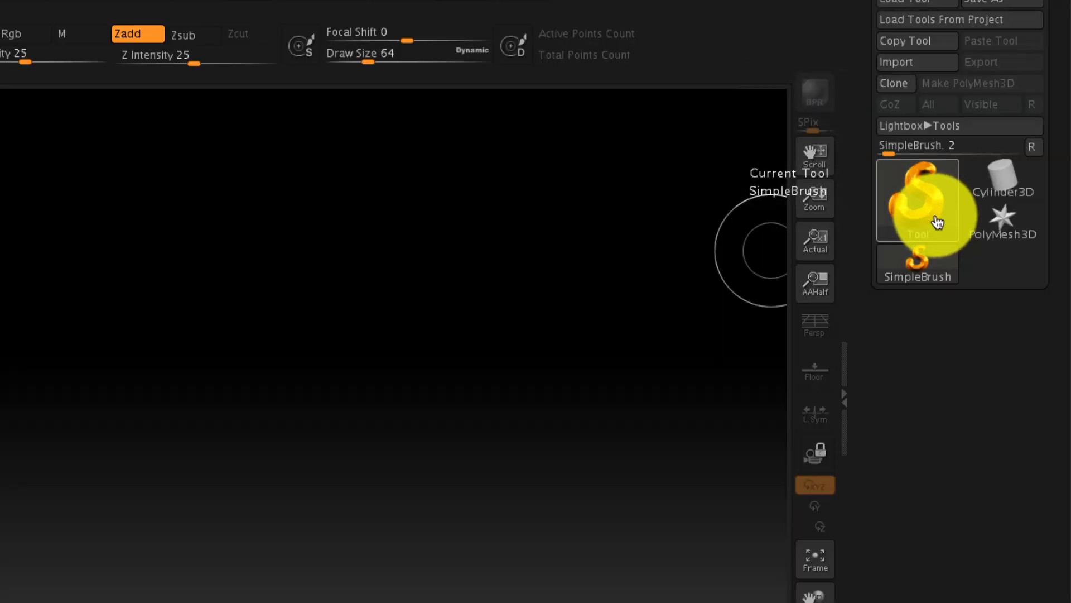
Draw a Sphere3D mesh on the canvas and put it into Edit mode
left_click(935, 222)
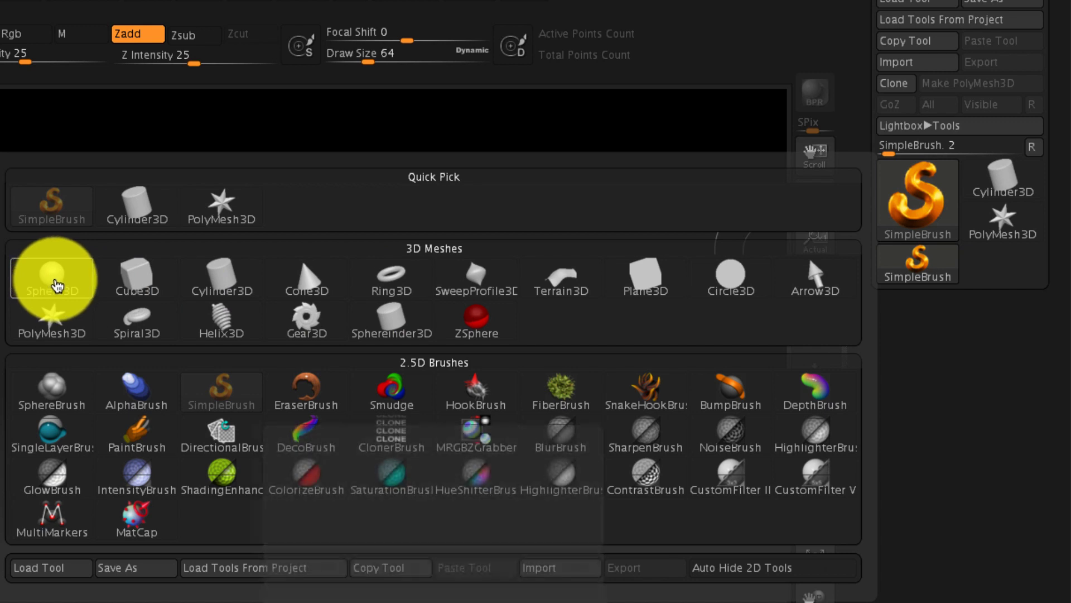
left_click(54, 282)
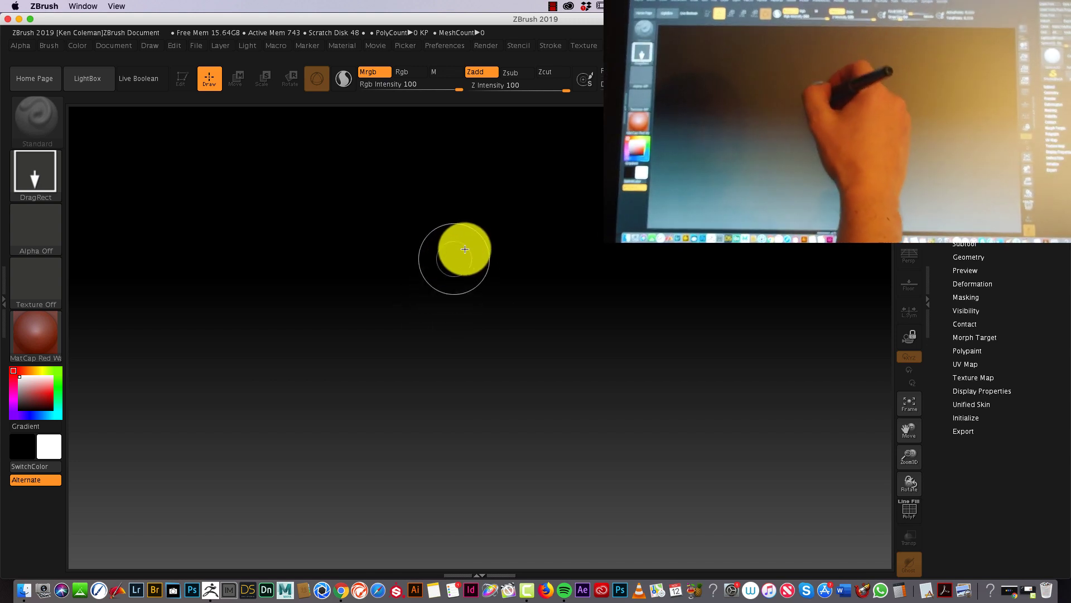
mouse_move(446, 250)
left_mouse_down()
mouse_move(435, 414)
mouse_move(441, 462)
mouse_move(452, 464)
left_mouse_up()
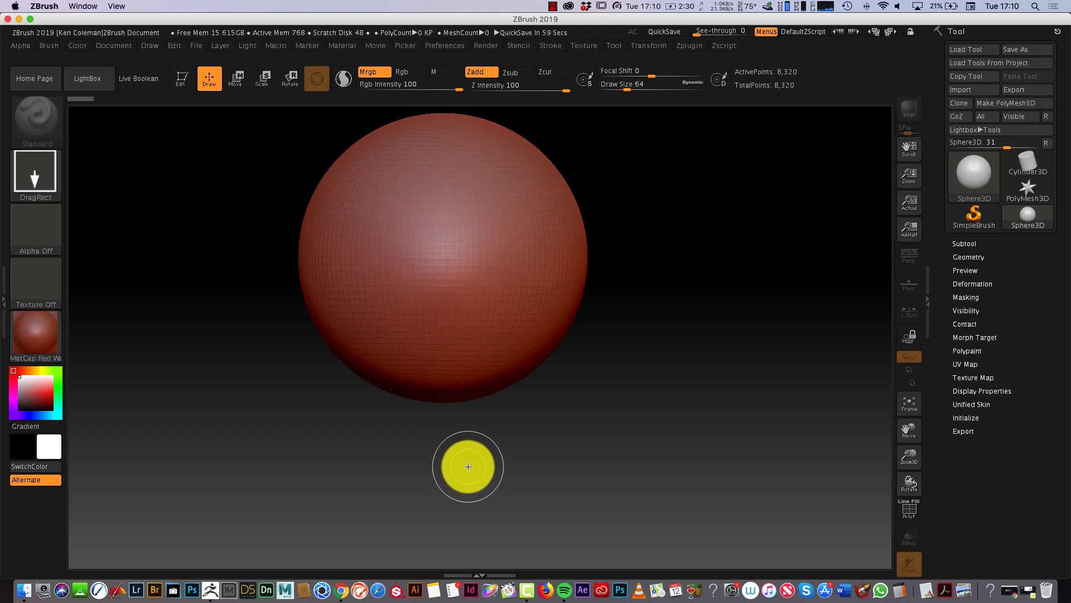
key("t")
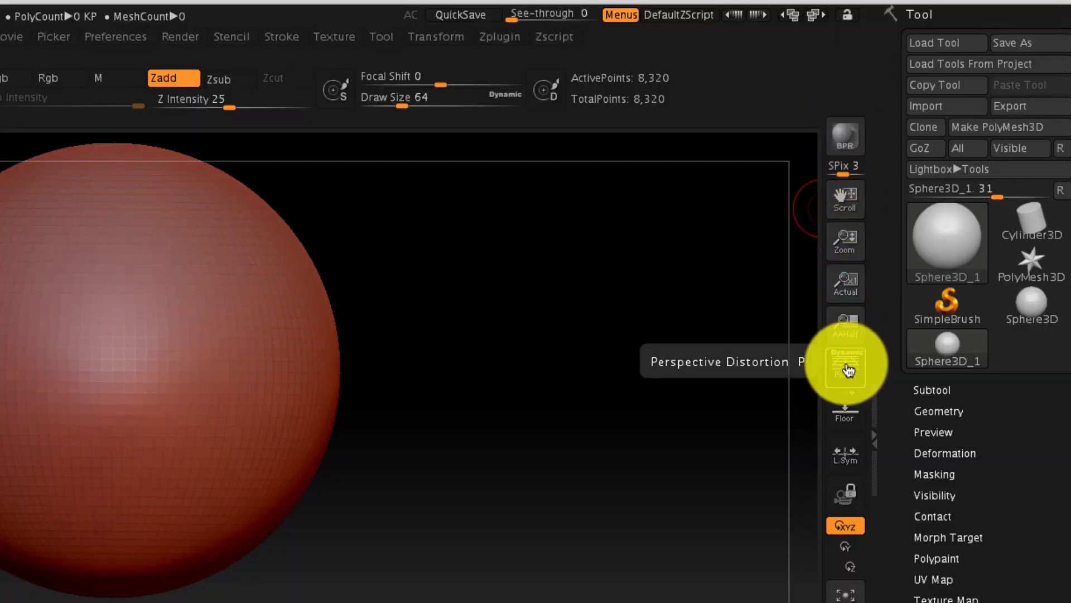
key("t")
key("t")
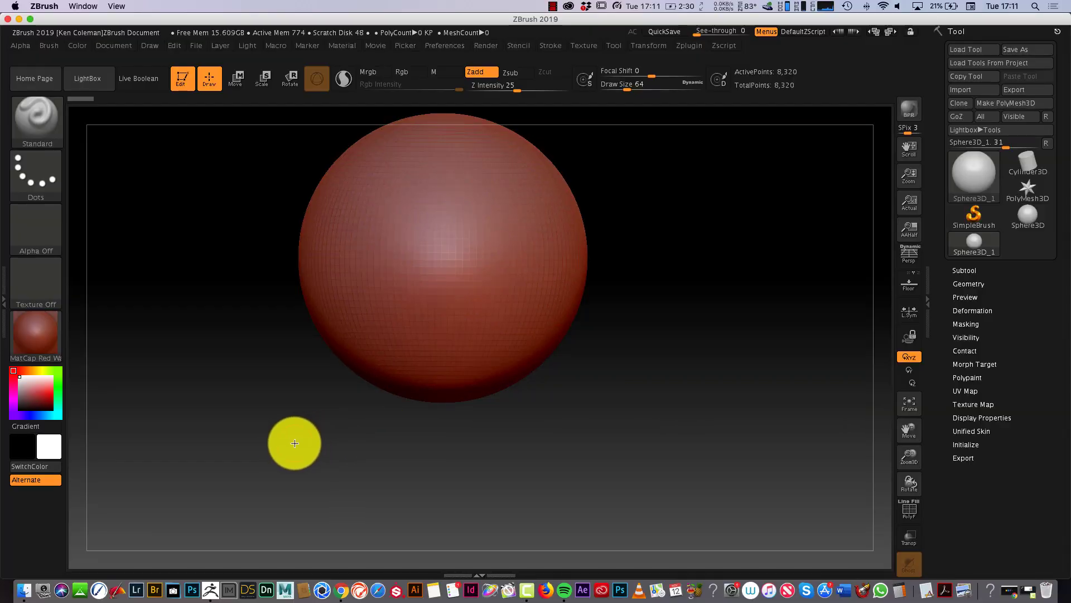
left_click_drag(633, 419, 707, 478, "alt")
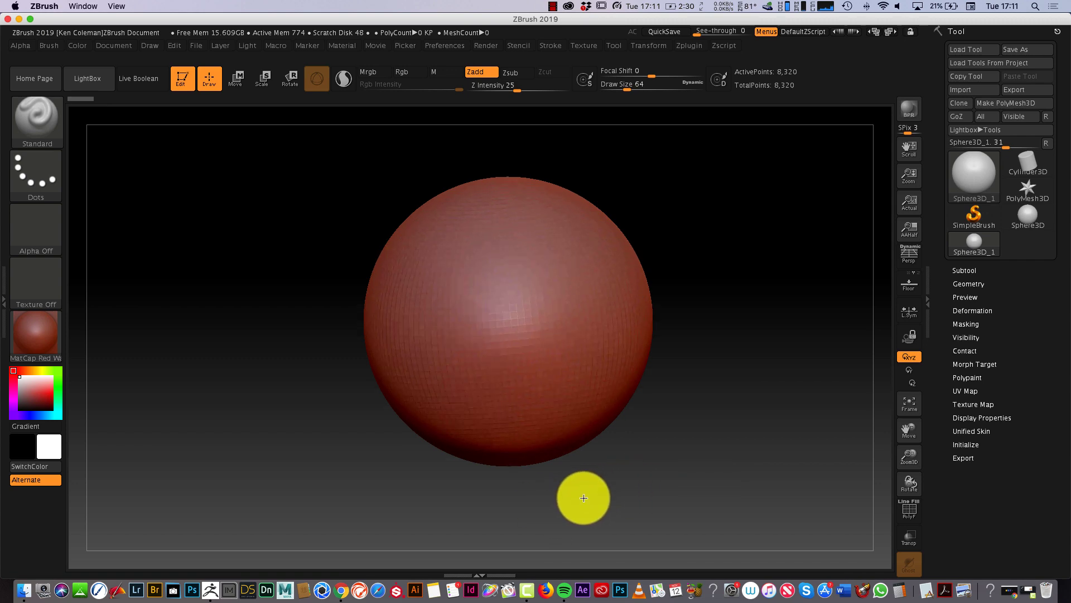
Swap the active sphere for a Cube3D and a Ring3D, and return to the sphere
left_click(982, 181)
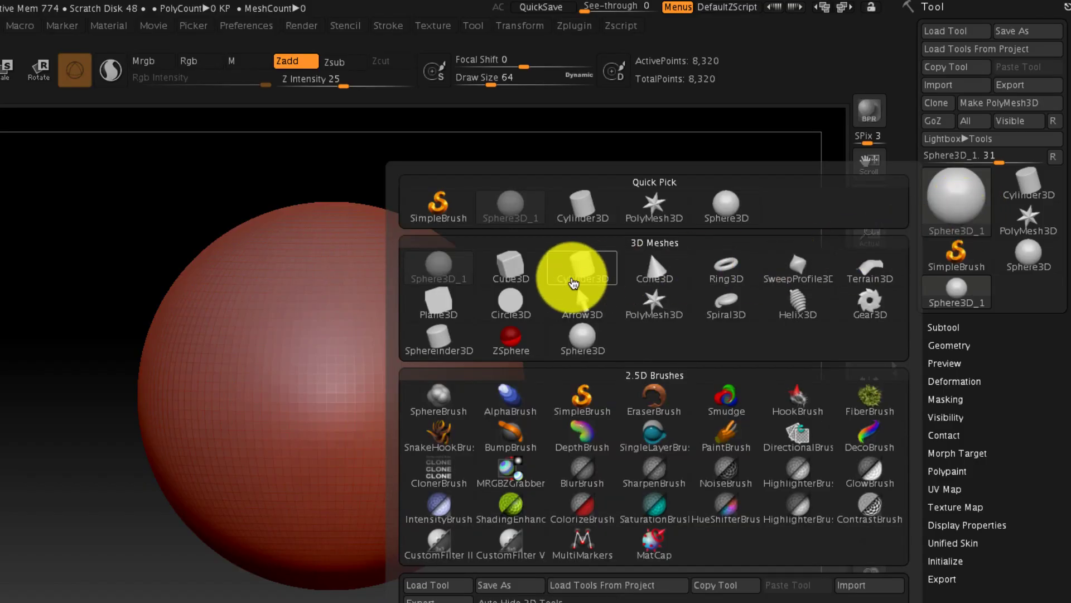
left_click(676, 227)
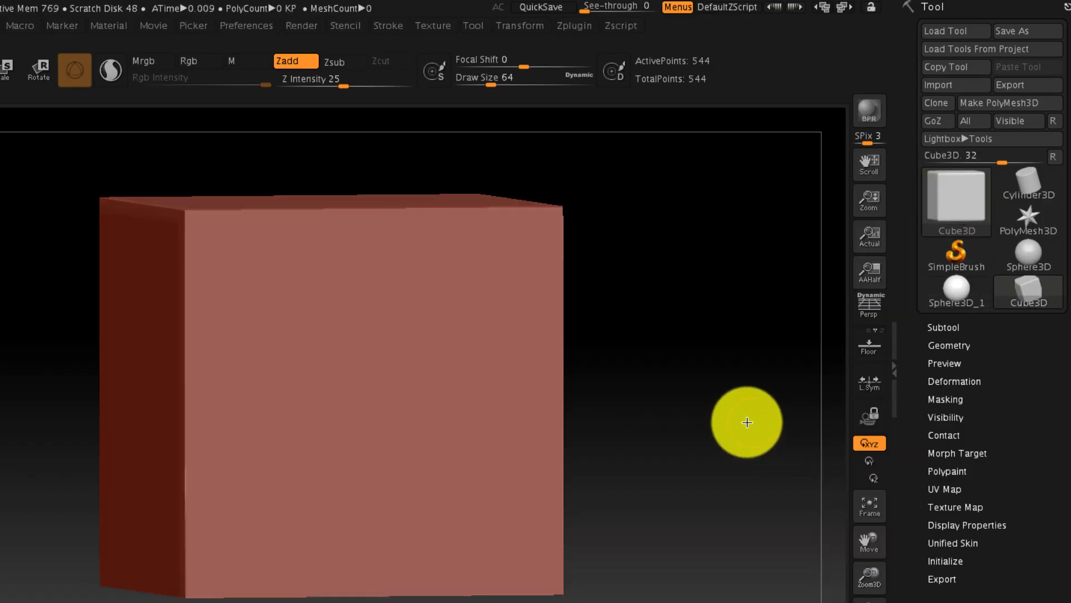
left_click_drag(747, 423, 674, 436)
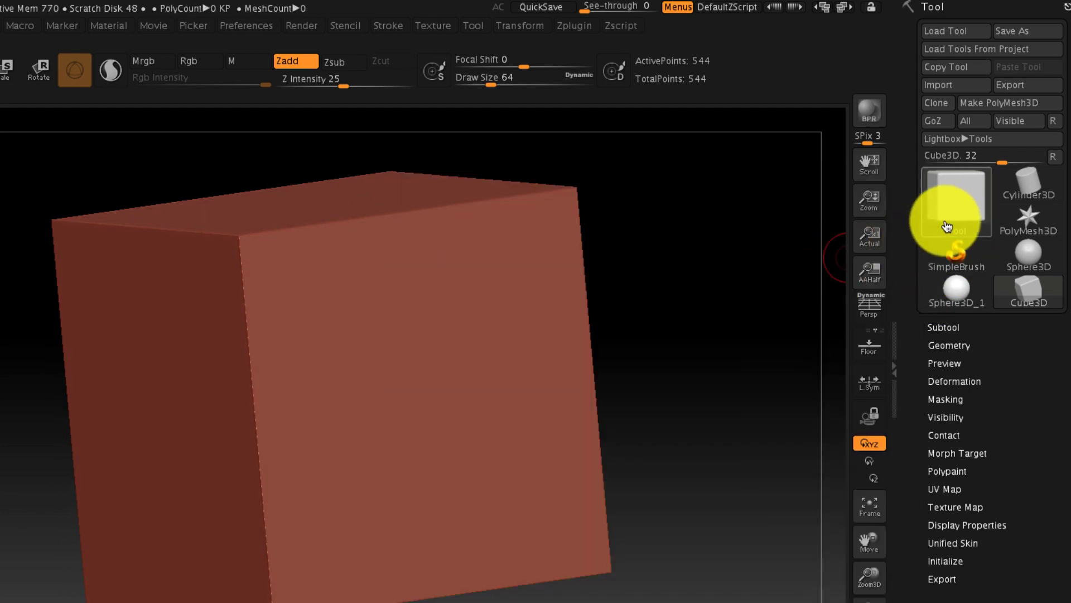
left_click(947, 226)
left_click(729, 275)
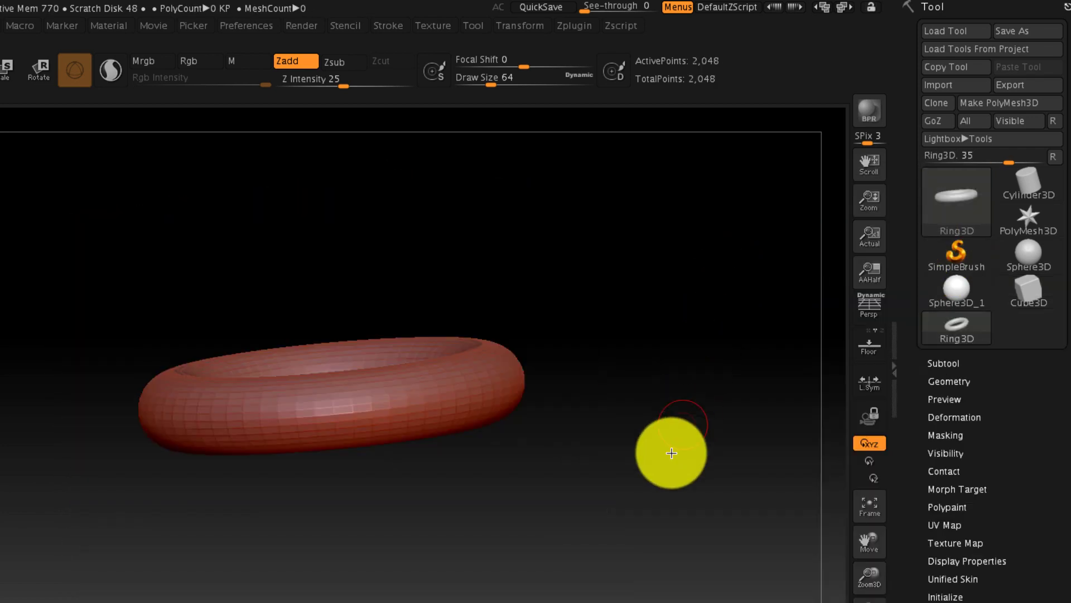
mouse_move(672, 449)
left_mouse_down()
mouse_move(634, 443)
mouse_move(664, 441)
left_mouse_up()
left_click(934, 253)
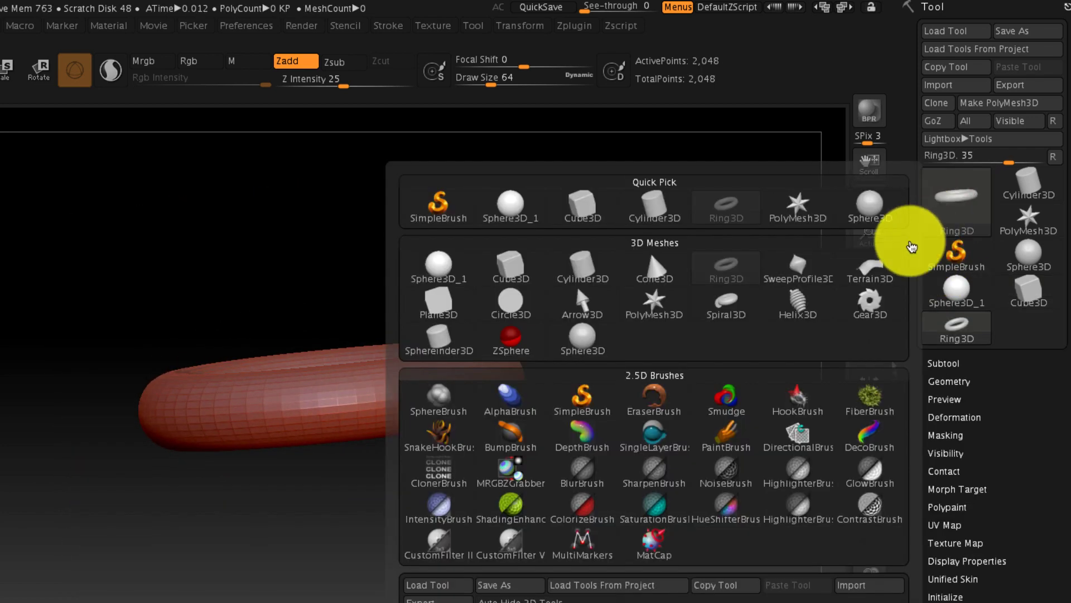
left_click(461, 268)
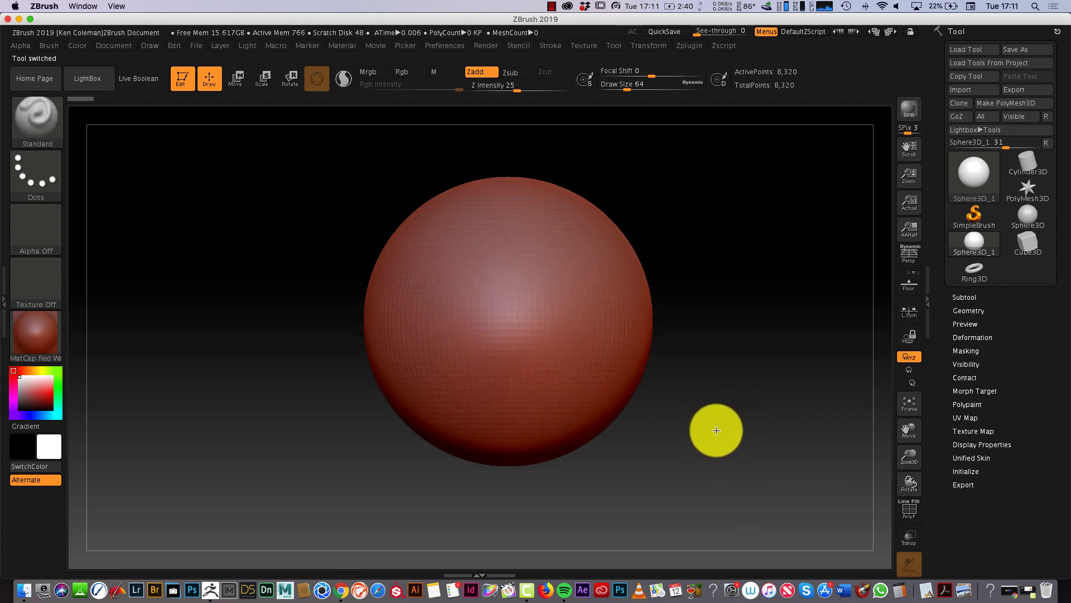
Convert the sphere into a sculptable PolyMesh3D
key("shift")
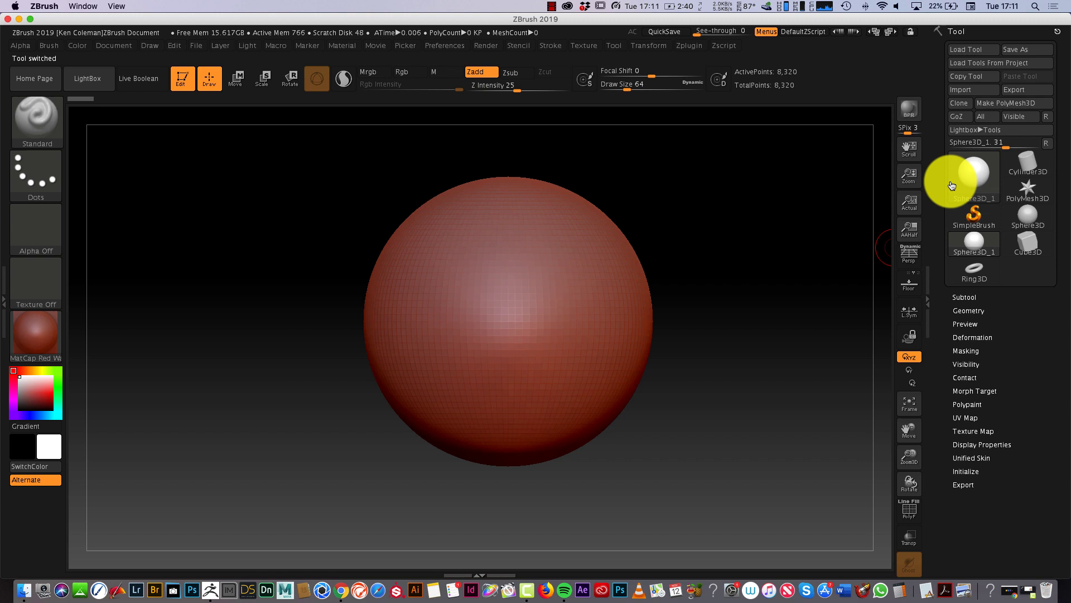
left_click(1013, 106)
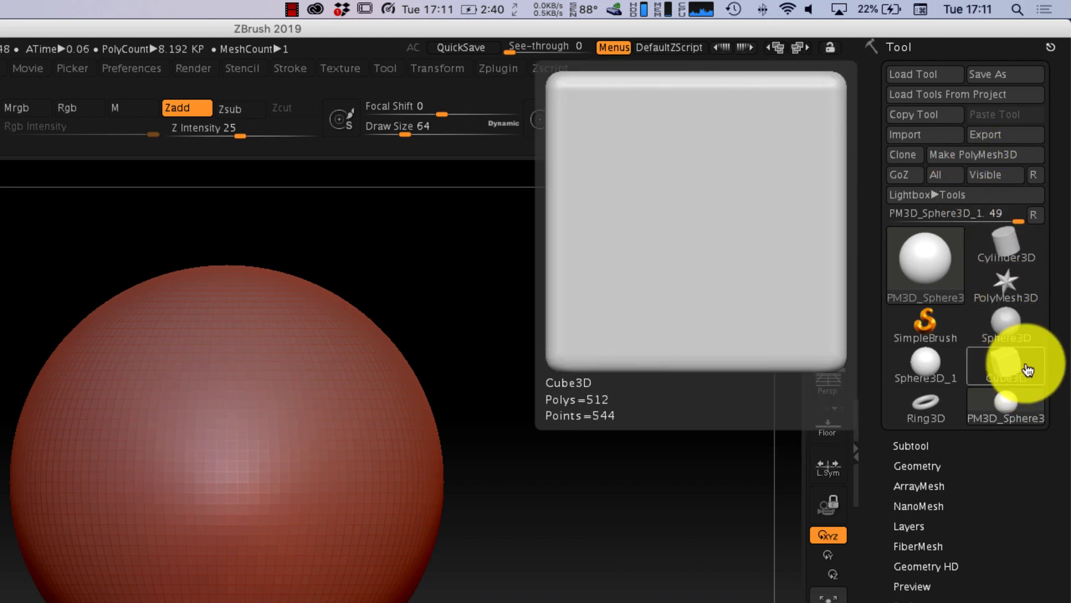
mouse_move(971, 210)
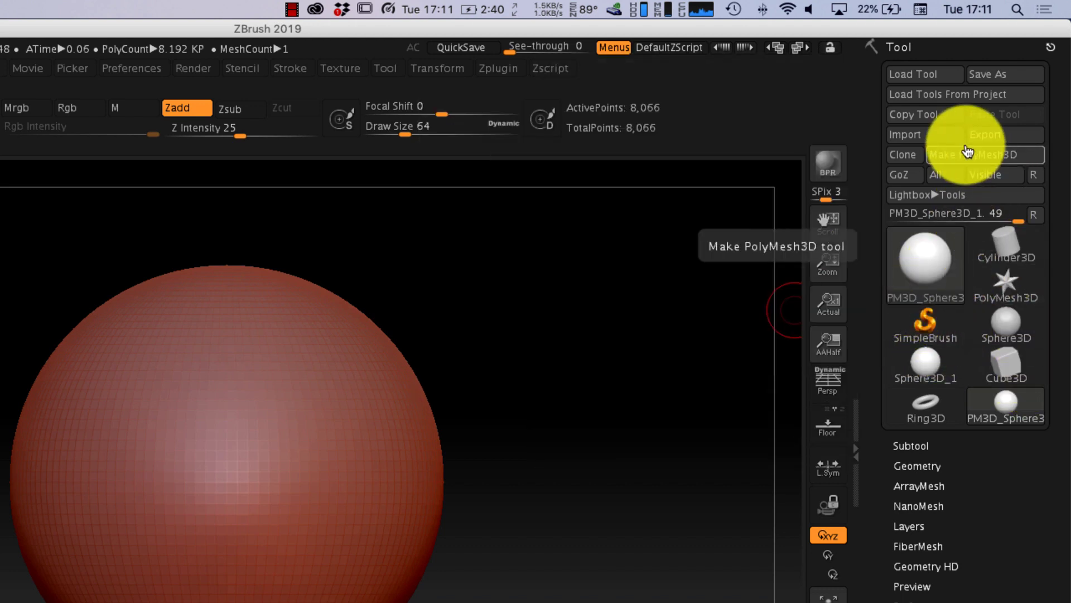
left_click(969, 155)
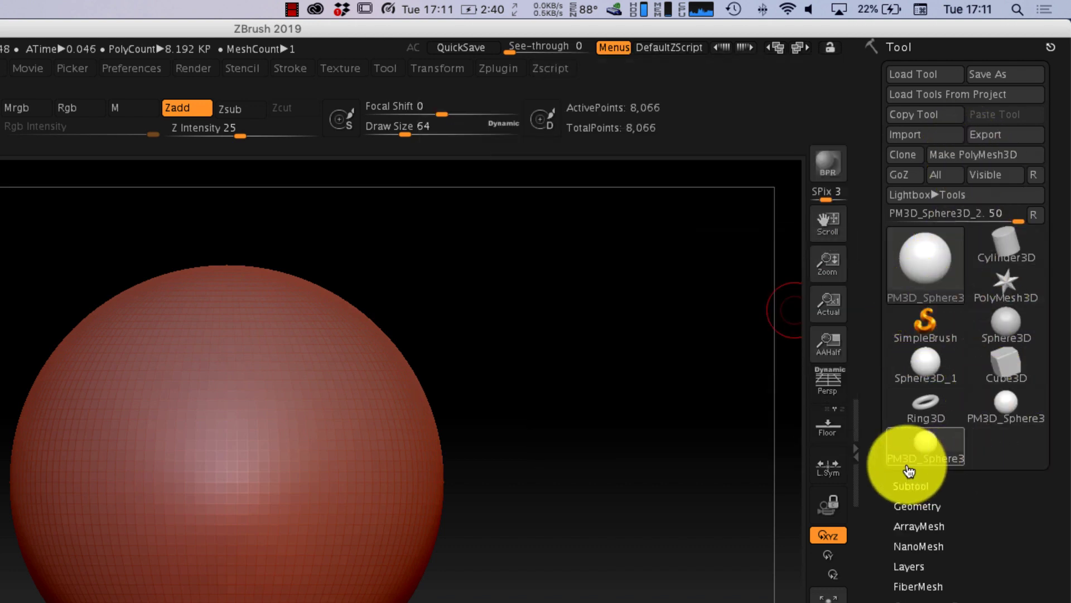
mouse_move(910, 310)
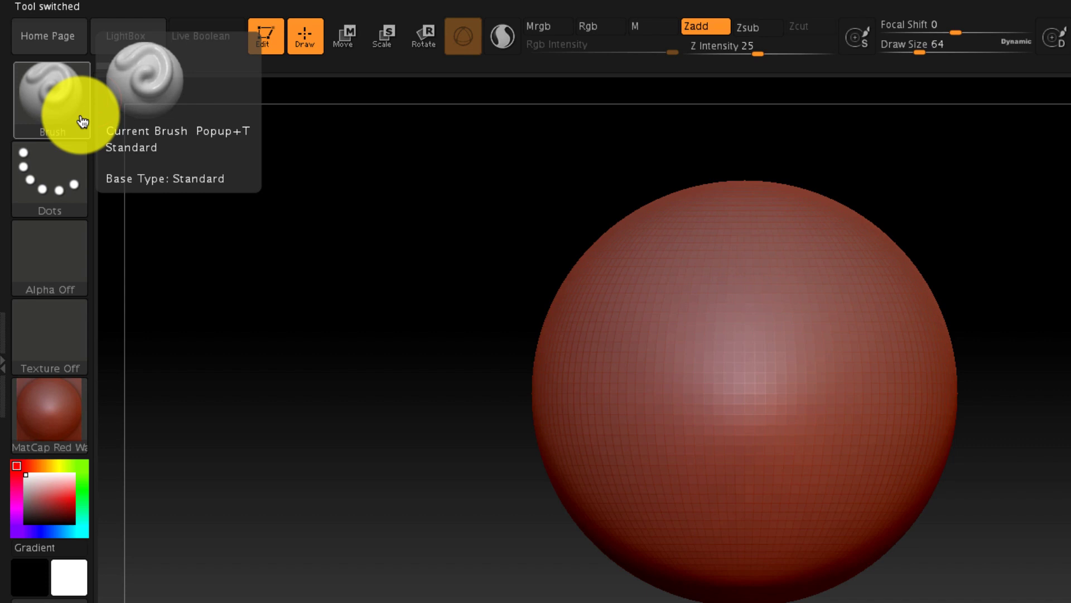
Apply the MatCap Skin04 material to the sphere and activate mirrored sculpting symmetry
left_click(69, 424)
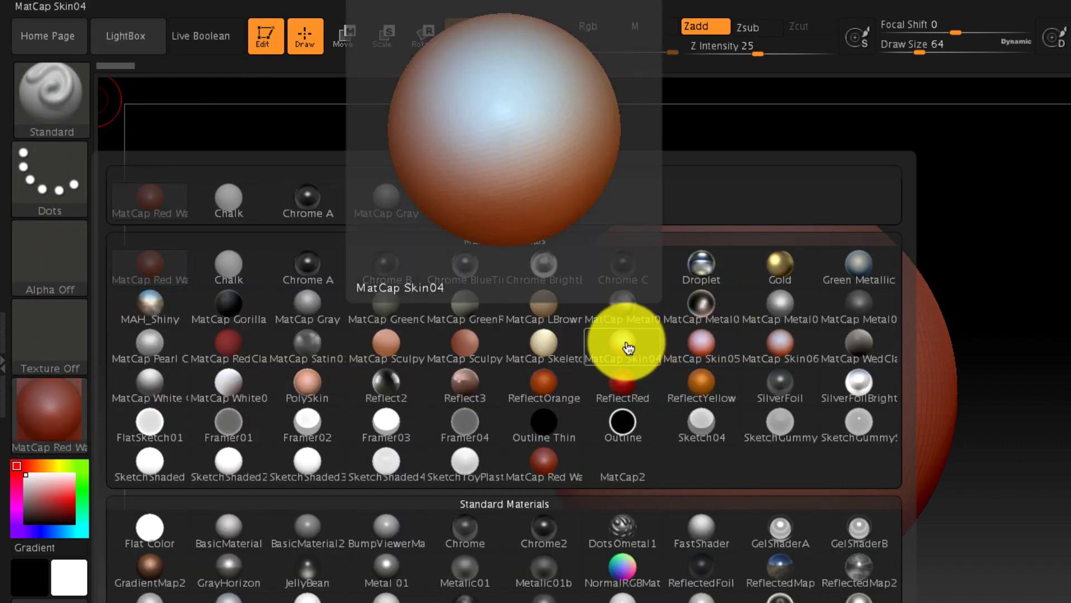
left_click(634, 347)
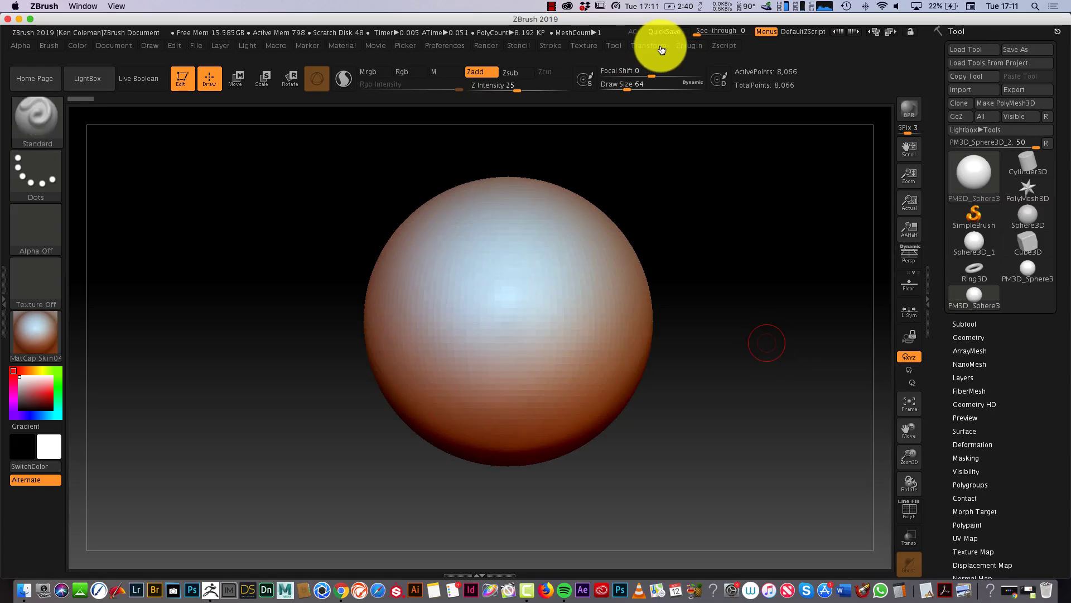
left_click(662, 49)
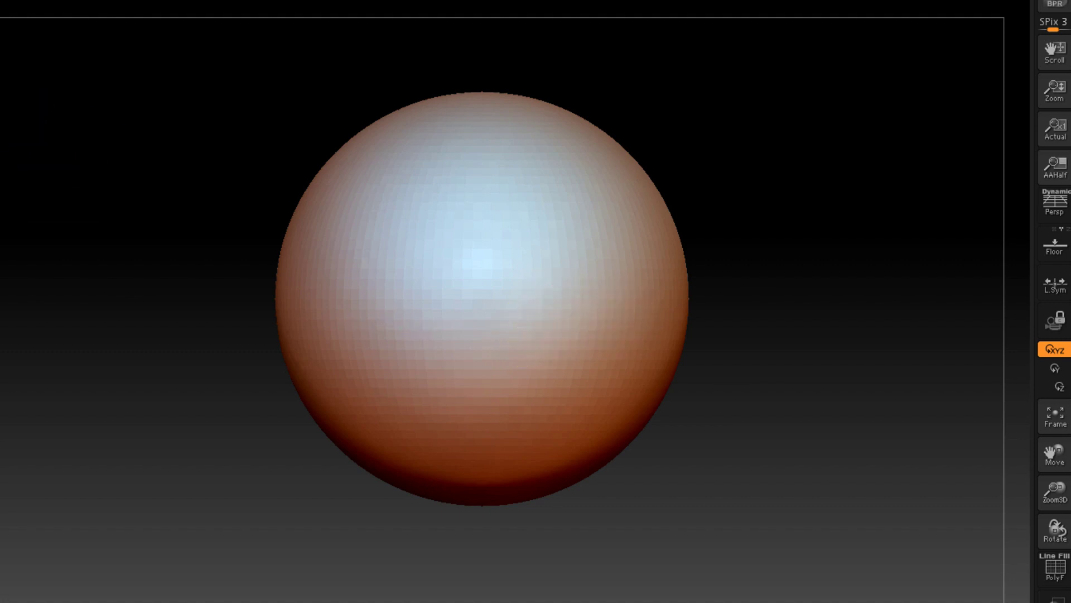
Build up several raised, mirrored strokes across the front of the sphere with the ClayBuildup brush
left_click(44, 130)
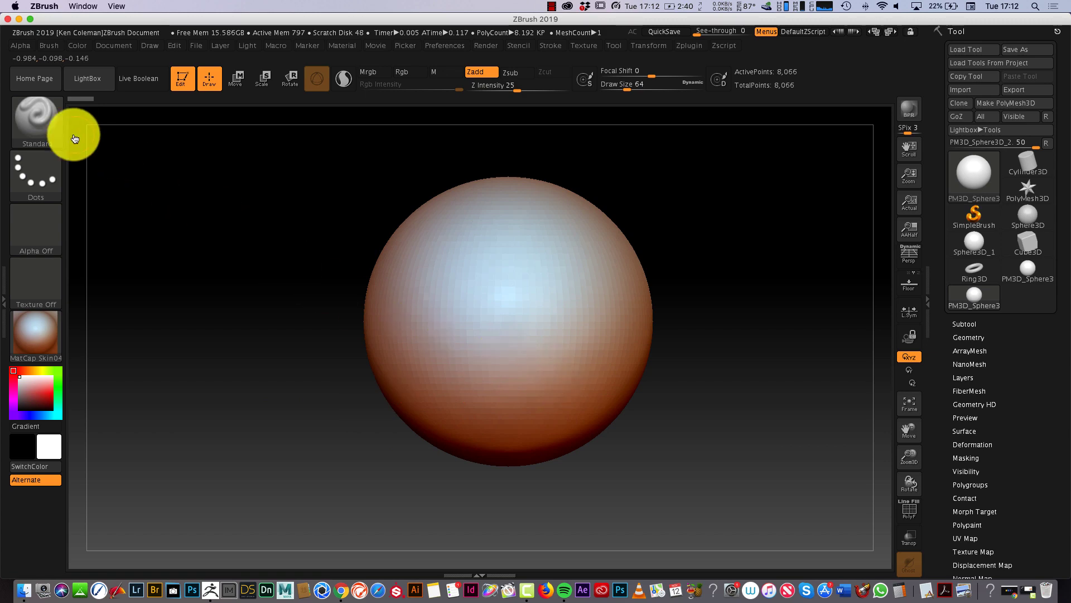
left_click(42, 132)
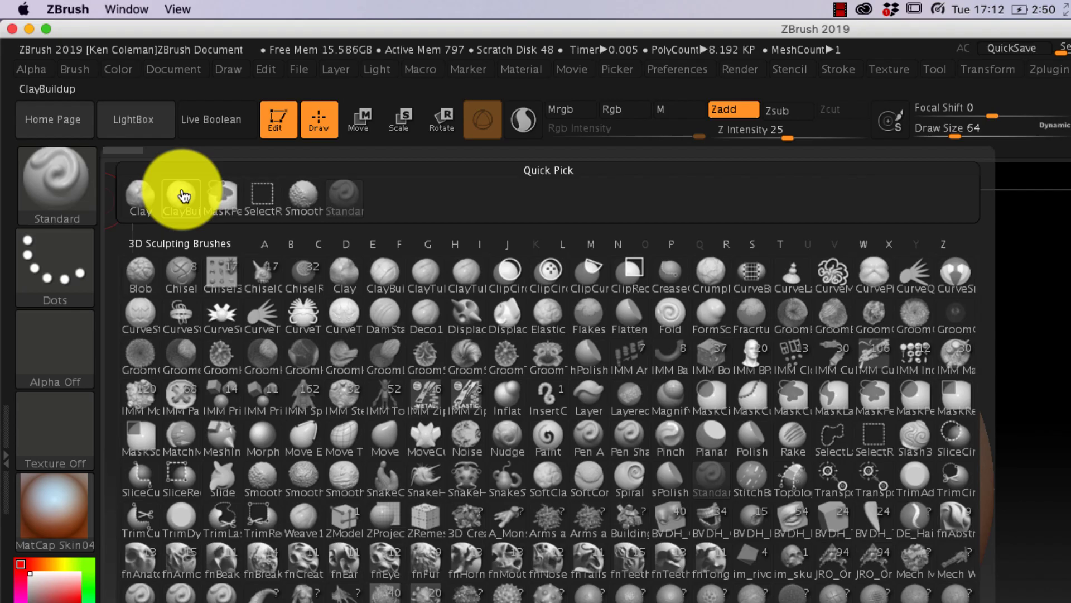
left_click(118, 120)
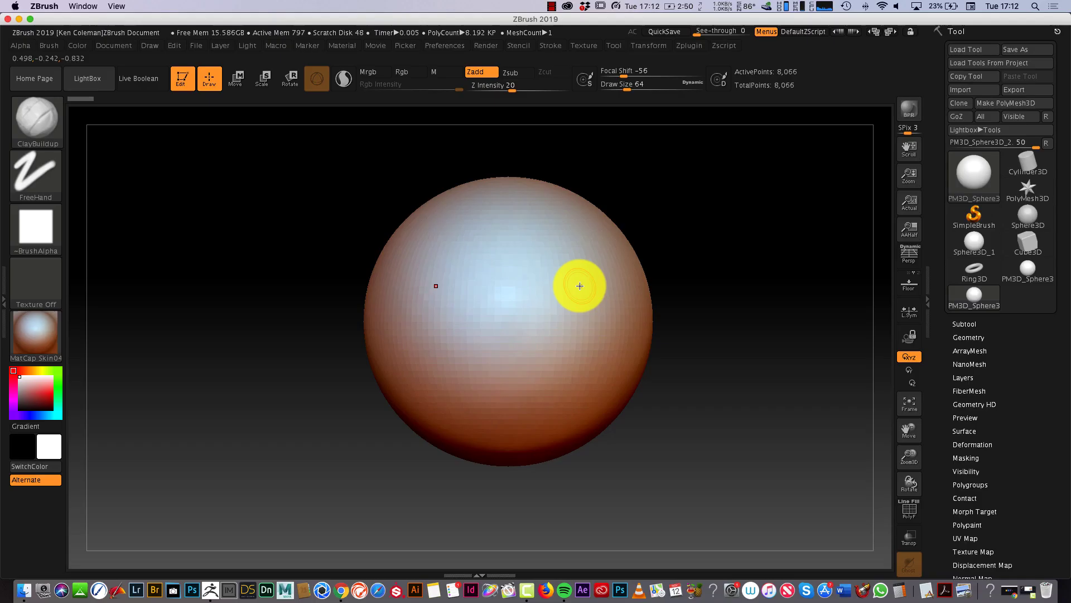
mouse_move(623, 240)
left_mouse_down()
mouse_move(574, 286)
mouse_move(555, 320)
mouse_move(551, 364)
left_mouse_up()
left_click_drag(615, 297, 558, 395)
left_click_drag(633, 315, 579, 404)
mouse_move(562, 219)
left_mouse_down()
mouse_move(537, 249)
mouse_move(506, 395)
left_mouse_up()
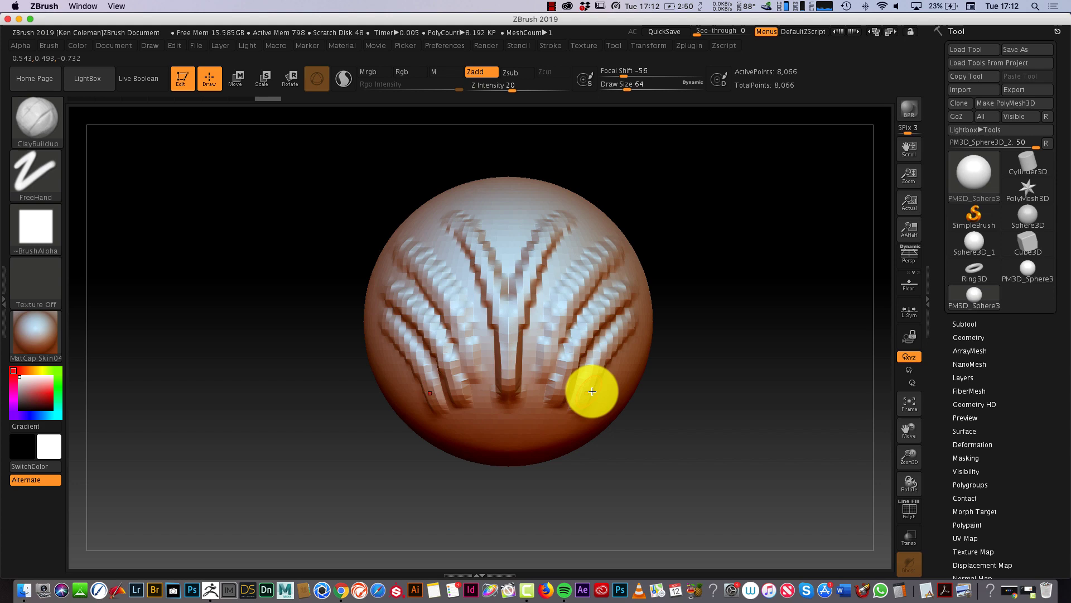
mouse_move(741, 359)
left_mouse_down()
mouse_move(686, 366)
mouse_move(736, 360)
left_mouse_up()
Set ClayBuildup to Zsub and carve mirrored diagonal grooves into the smooth opposite face of the sphere
left_click(518, 73)
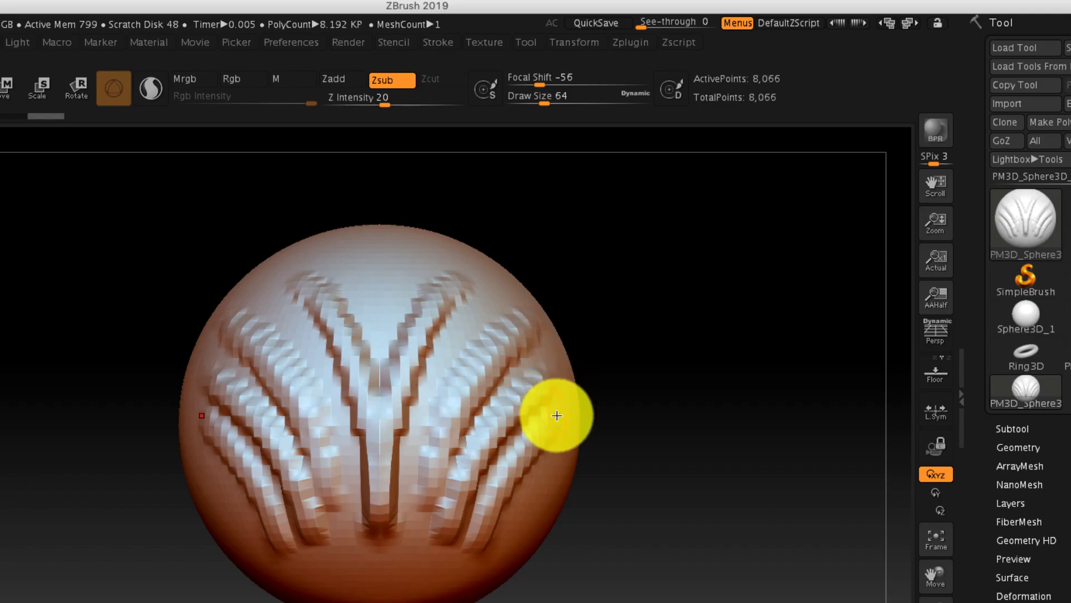
left_click_drag(677, 331, 598, 371)
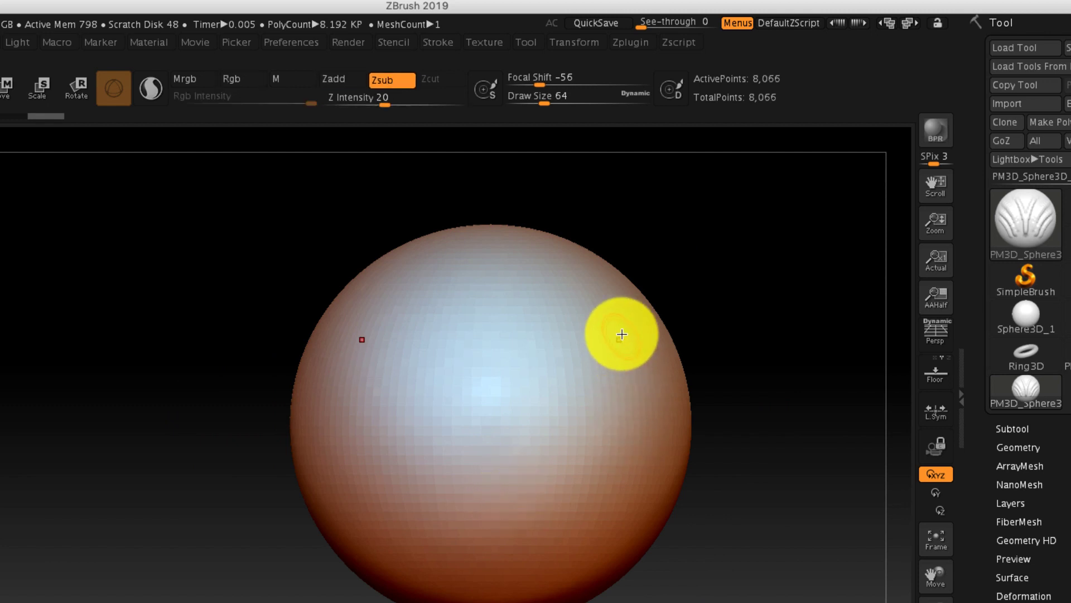
left_click_drag(620, 335, 501, 520)
left_click_drag(638, 375, 512, 540)
left_click_drag(634, 420, 536, 543)
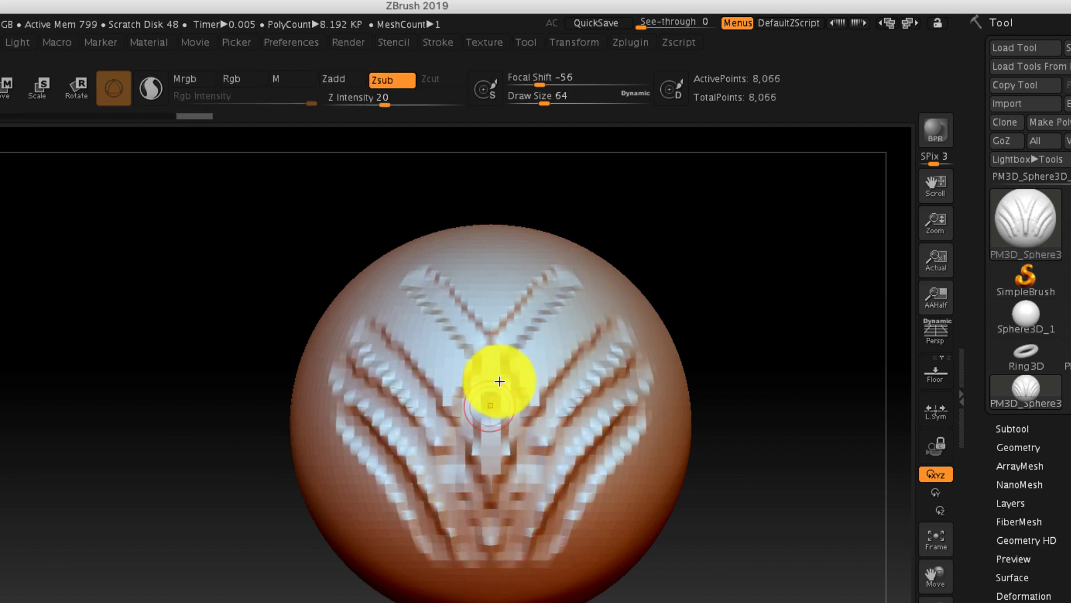
Carve three long vertical grooves down the smooth side of the sphere in Zsub mode
mouse_move(722, 544)
left_mouse_down()
mouse_move(740, 358)
mouse_move(726, 377)
mouse_move(741, 602)
left_mouse_up()
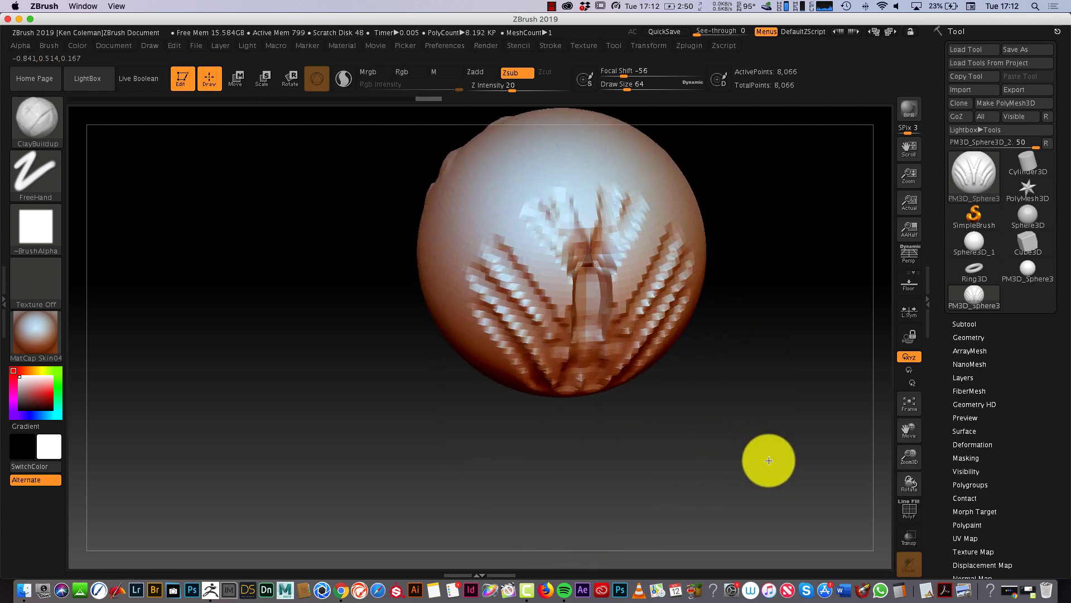
mouse_move(769, 460)
left_mouse_down()
mouse_move(753, 296)
mouse_move(766, 453)
mouse_move(787, 481)
mouse_move(801, 409)
mouse_move(782, 394)
mouse_move(741, 409)
mouse_move(762, 413)
mouse_move(792, 390)
left_mouse_up()
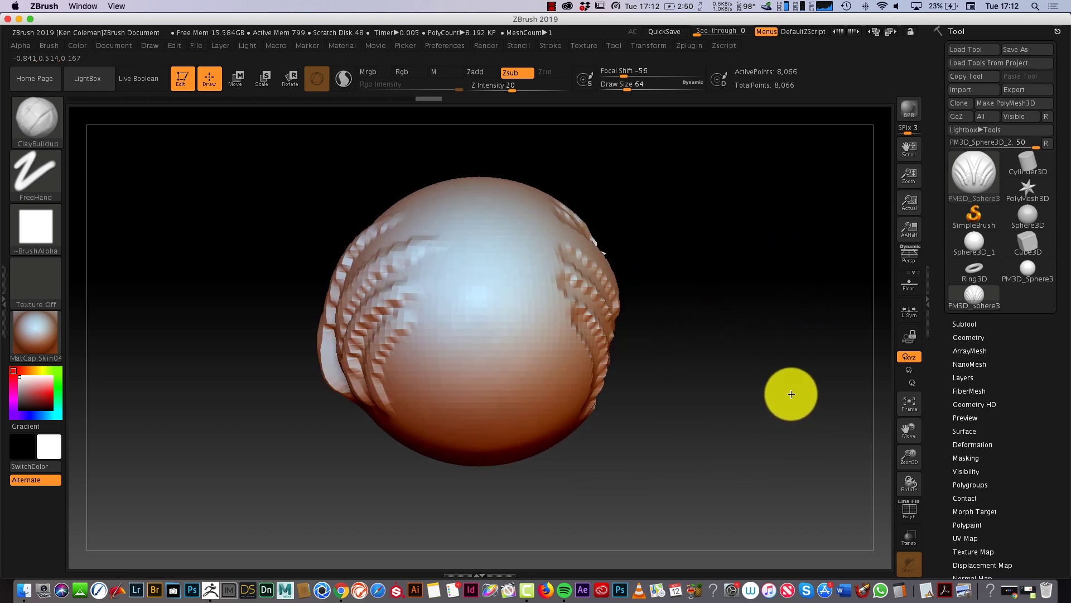
mouse_move(504, 236)
left_mouse_down()
mouse_move(494, 426)
mouse_move(492, 379)
left_mouse_up()
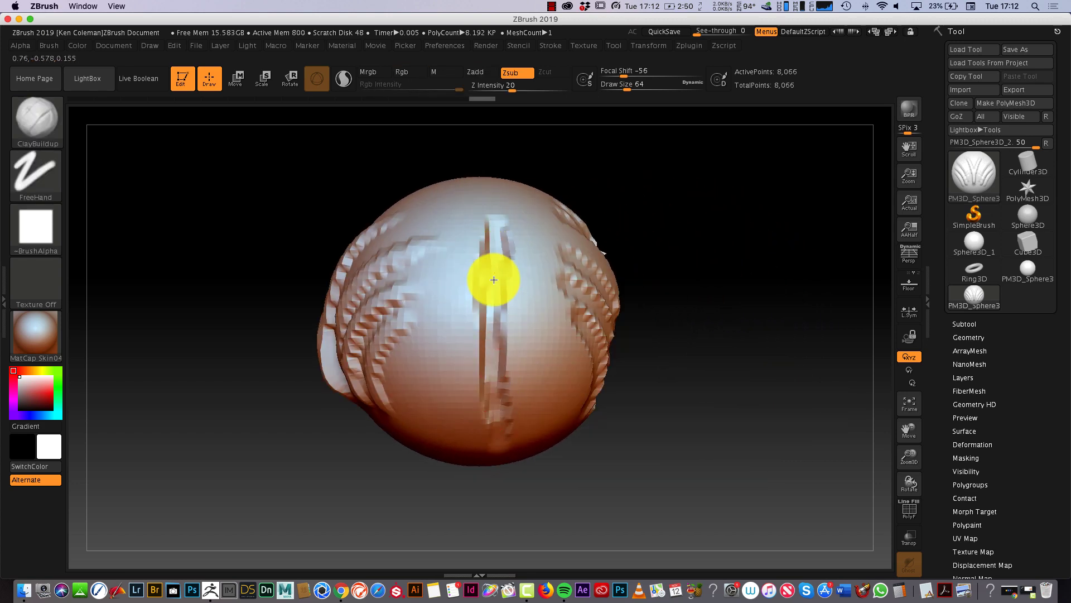
left_click_drag(493, 280, 498, 402)
left_click_drag(536, 237, 540, 390)
left_click_drag(432, 225, 444, 391)
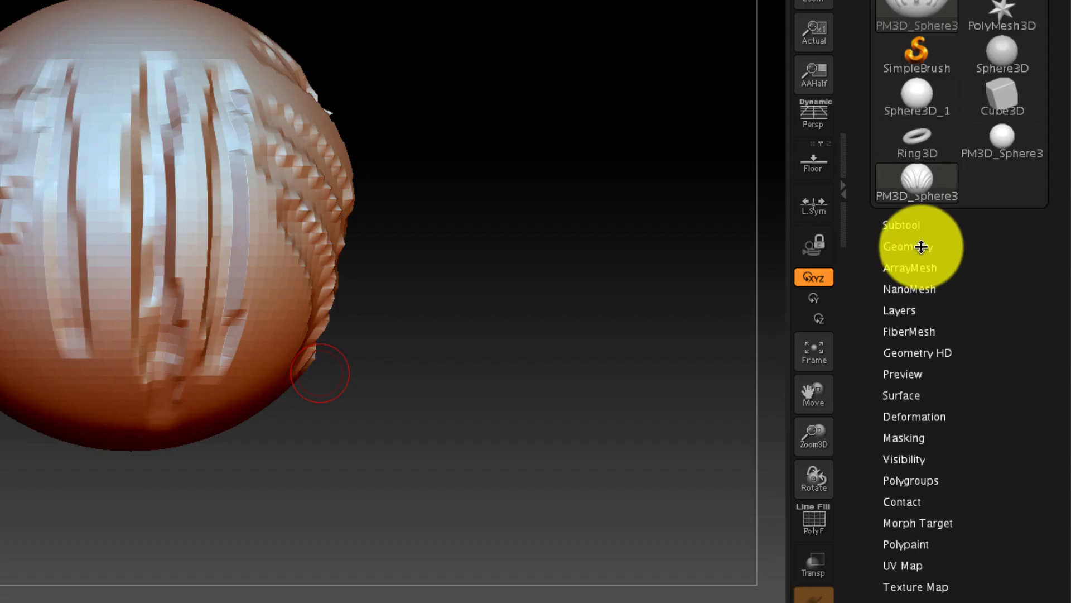
Divide the mesh geometry to subdivision level 2 and carve finer strokes along the front ridges
left_click(972, 337)
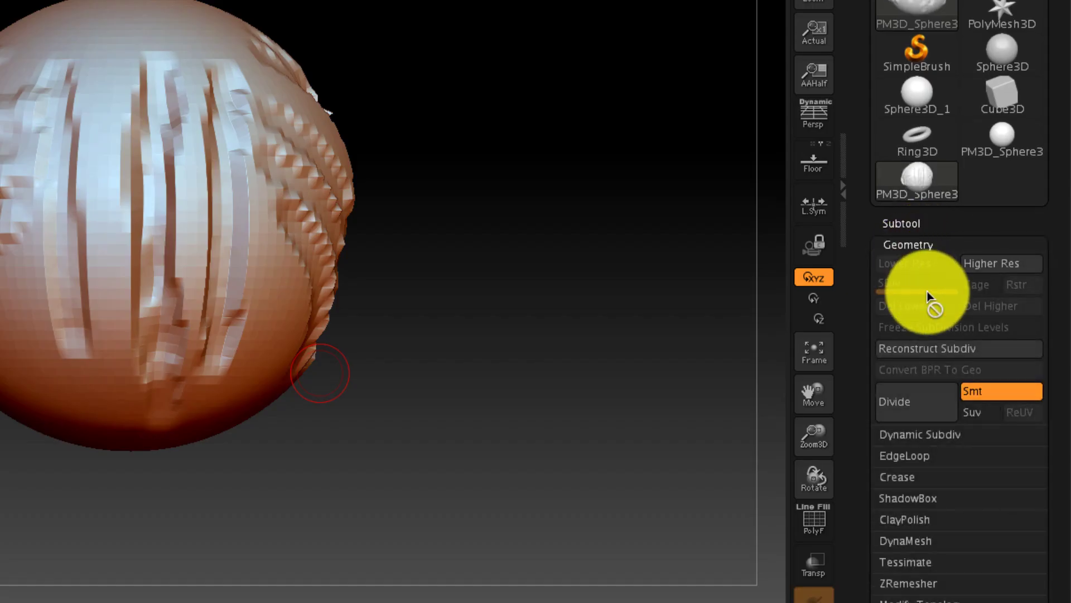
left_click(925, 408)
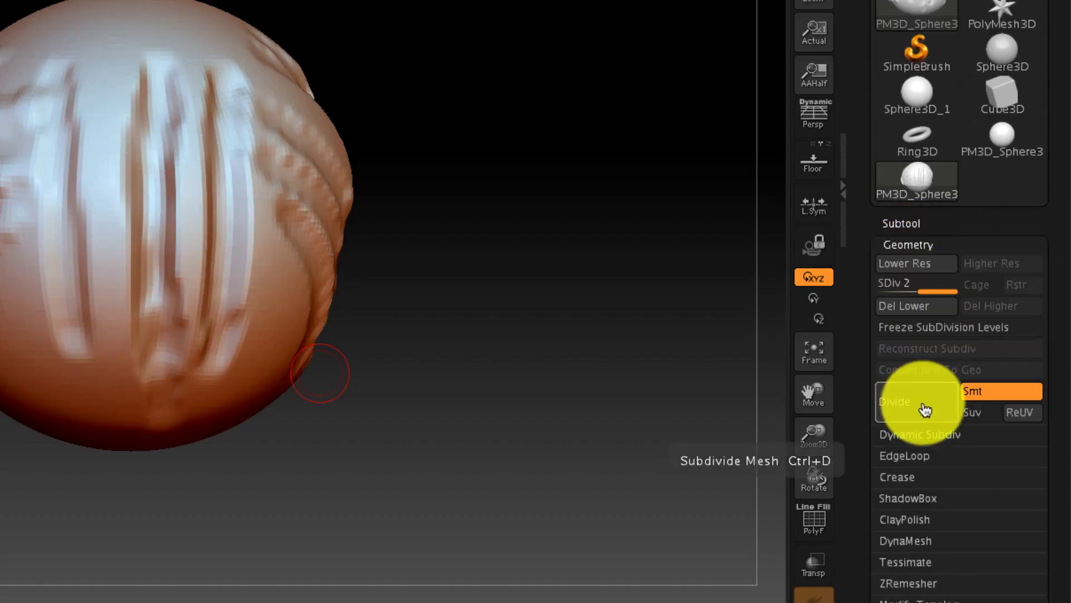
left_click_drag(459, 296, 542, 280)
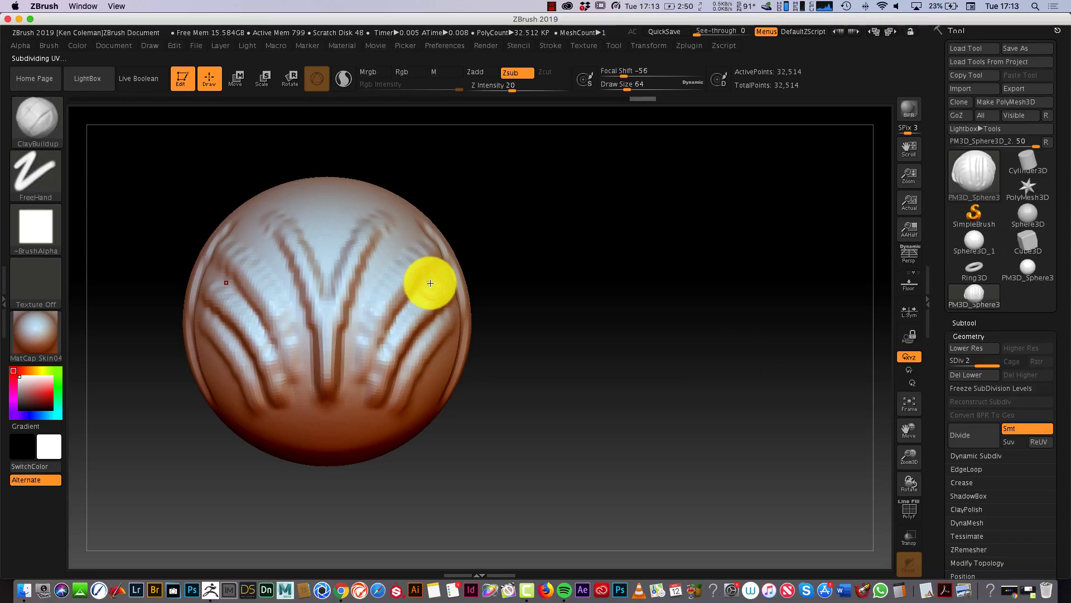
mouse_move(426, 284)
left_mouse_down("alt")
mouse_move(370, 376)
mouse_move(390, 323)
mouse_move(444, 306)
mouse_move(386, 424)
left_mouse_up("alt")
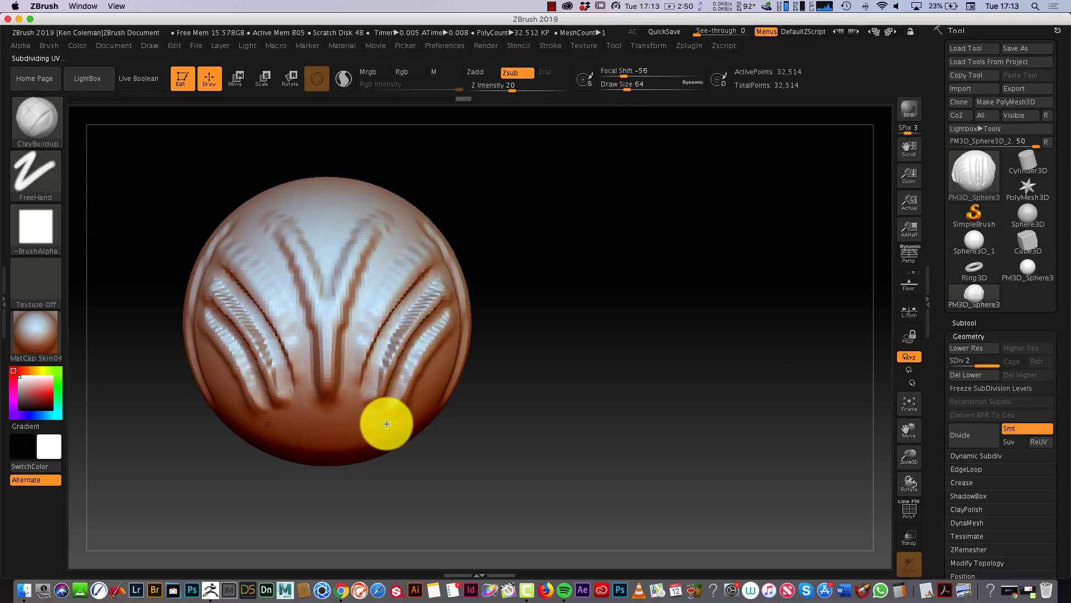
Divide the mesh to subdivision level 3 and carve two vertical grooves down the side of the sphere
left_click(980, 439)
left_click_drag(658, 340, 615, 338)
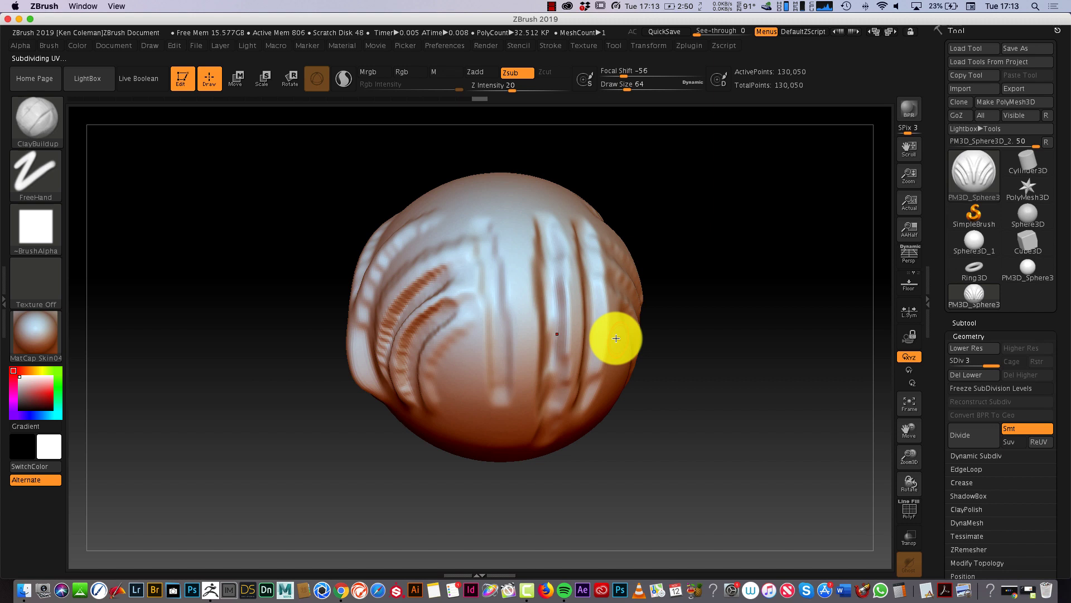
left_click_drag(551, 256, 558, 416)
left_click_drag(498, 223, 492, 386)
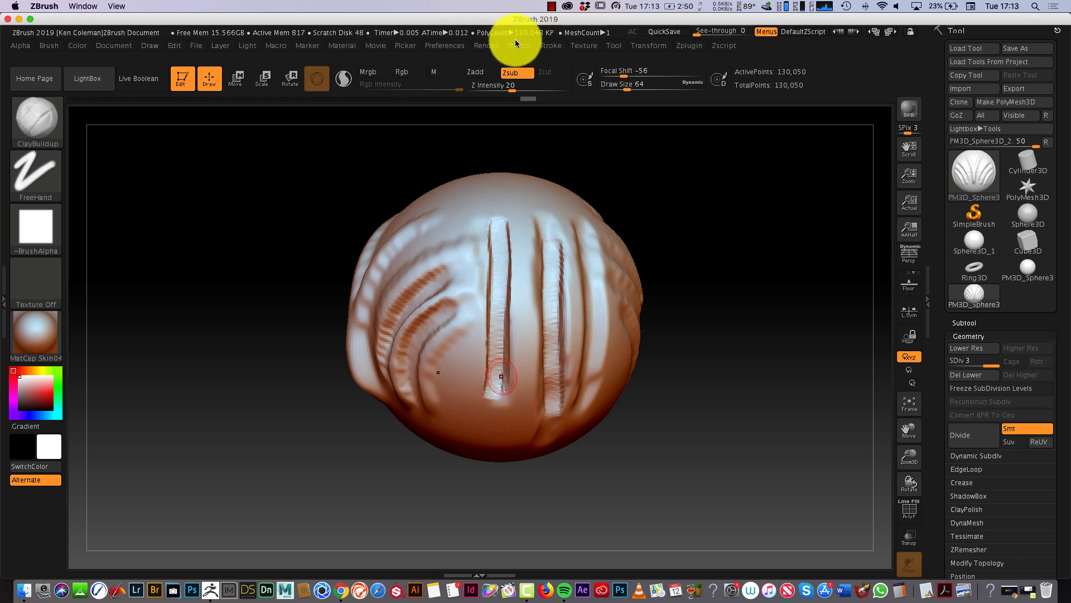
Carve mirrored curved ClayBuildup grooves in Zsub mode along the ridges on the patterned front of the sphere
mouse_move(653, 357)
left_mouse_down()
mouse_move(679, 387)
mouse_move(708, 376)
mouse_move(690, 394)
left_mouse_up()
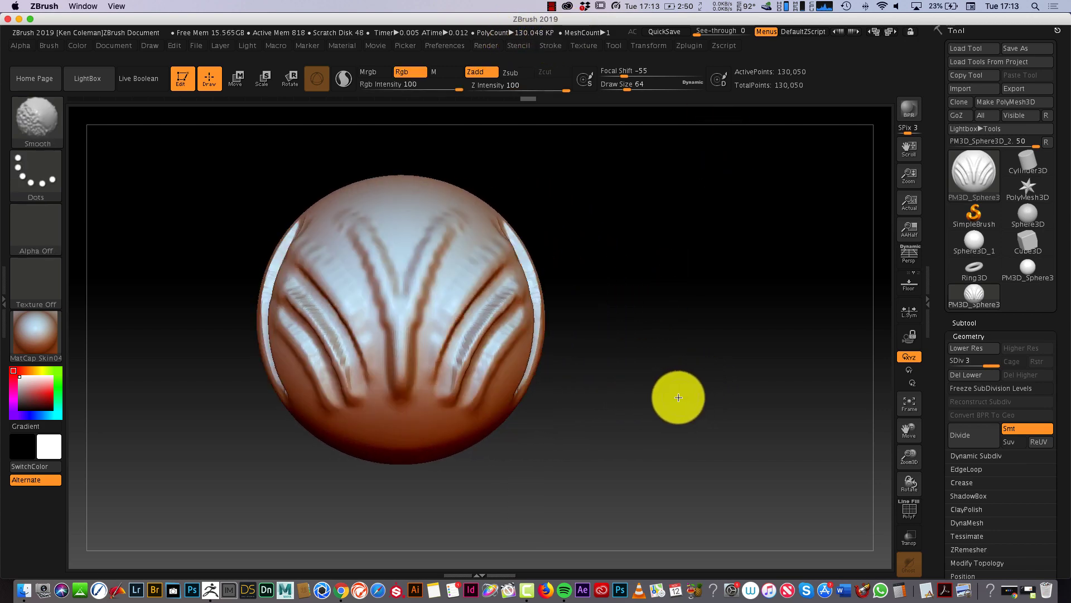
left_click_drag(513, 352, 463, 443)
left_click_drag(479, 240, 425, 360)
left_click_drag(467, 262, 425, 357)
left_click_drag(488, 282, 437, 389)
mouse_move(570, 373)
left_mouse_down()
mouse_move(617, 395)
mouse_move(600, 418)
mouse_move(692, 392)
mouse_move(615, 423)
left_mouse_up()
left_click(919, 401)
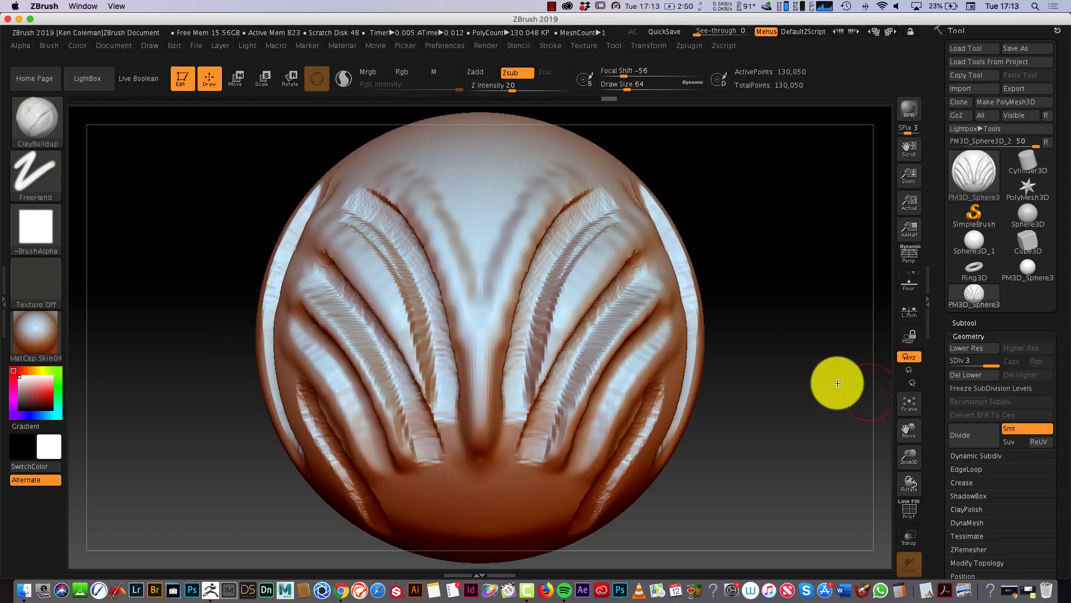
Fit the sphere to the view, zoom out, and orbit around it to inspect the carved grooves from front and side
left_click_drag(832, 378, 792, 383)
left_click(914, 409)
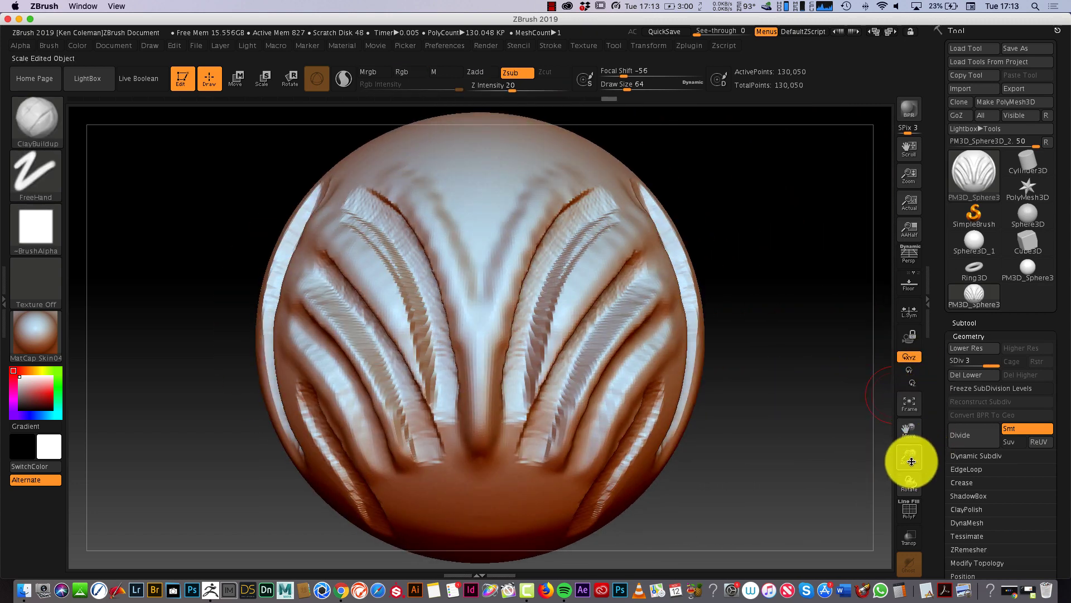
left_click_drag(911, 461, 904, 430)
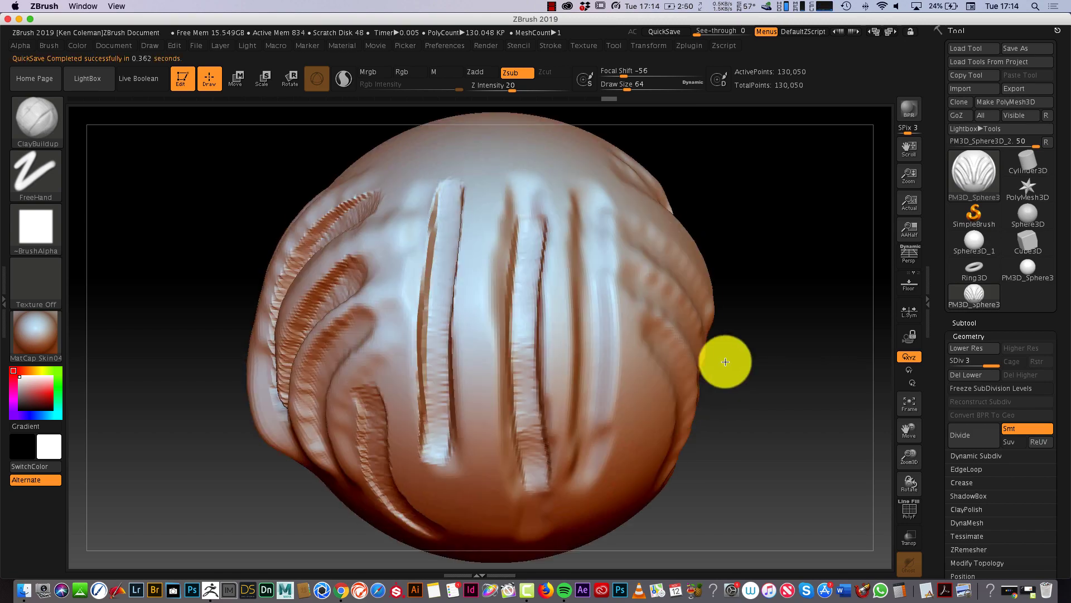
mouse_move(722, 361)
left_mouse_down()
mouse_move(794, 350)
mouse_move(734, 337)
mouse_move(780, 379)
mouse_move(776, 367)
left_mouse_up()
mouse_move(914, 458)
left_mouse_down()
mouse_move(909, 430)
mouse_move(796, 442)
mouse_move(792, 411)
mouse_move(797, 442)
mouse_move(763, 443)
mouse_move(828, 442)
mouse_move(778, 442)
left_mouse_up()
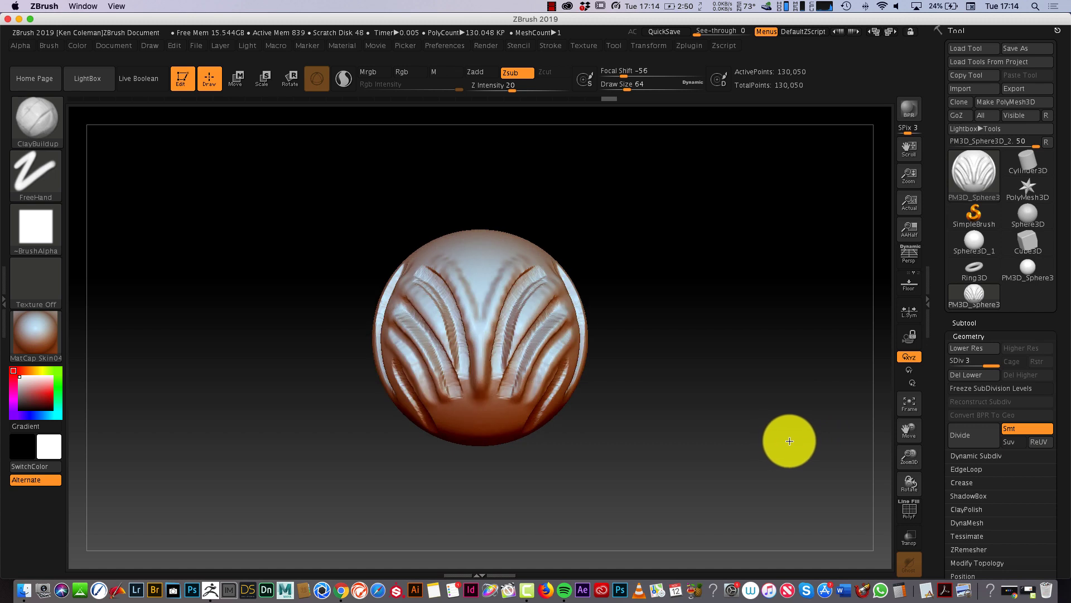
key("shift")
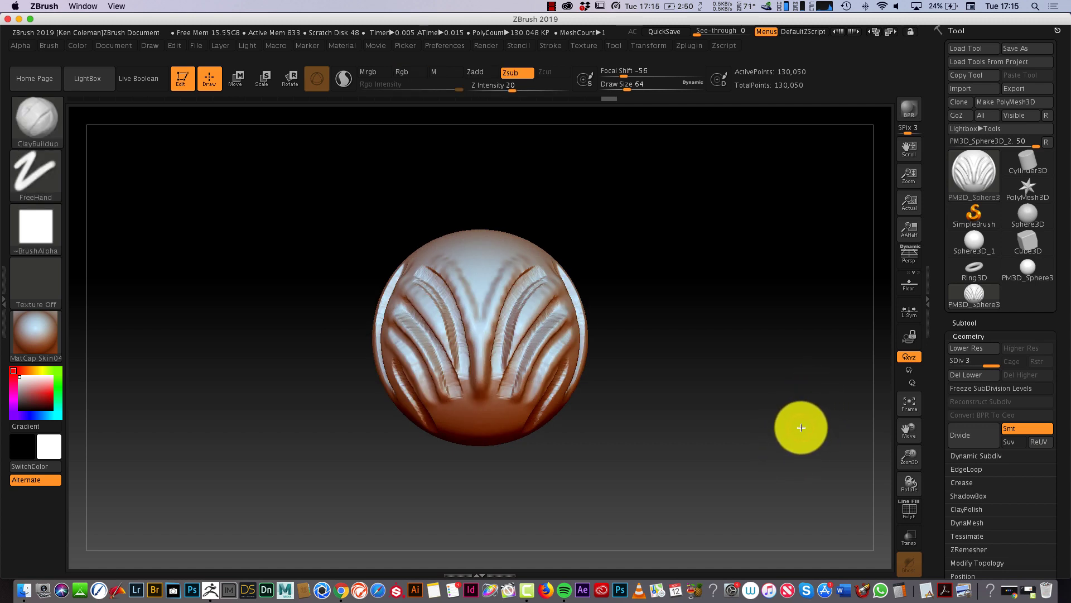
Leave Edit mode and draw several copies of the sculpted sphere at different sizes and angles on the canvas
key("t")
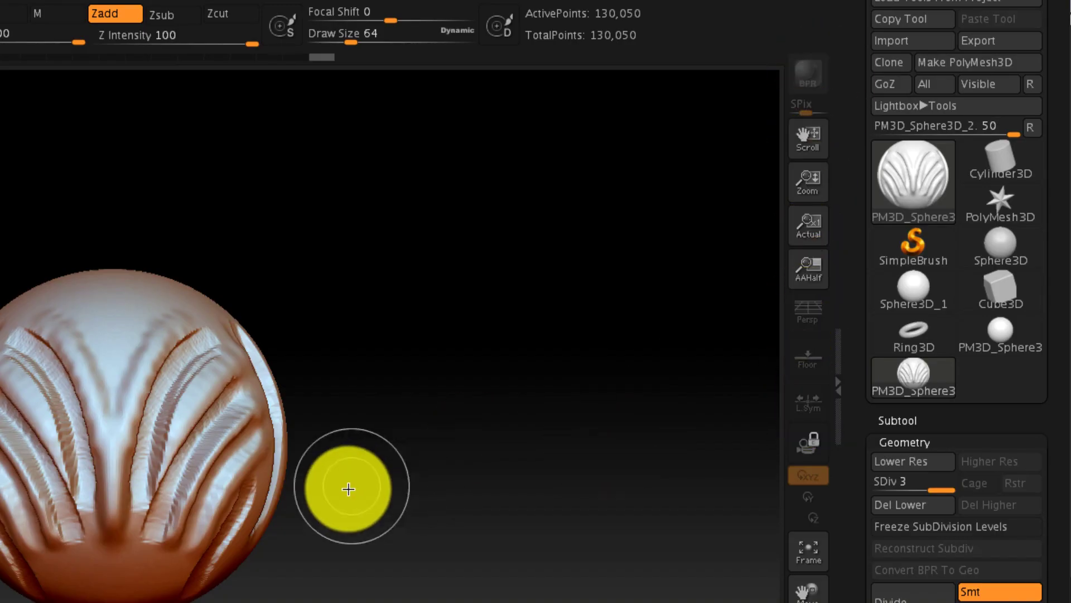
left_click_drag(181, 357, 361, 387)
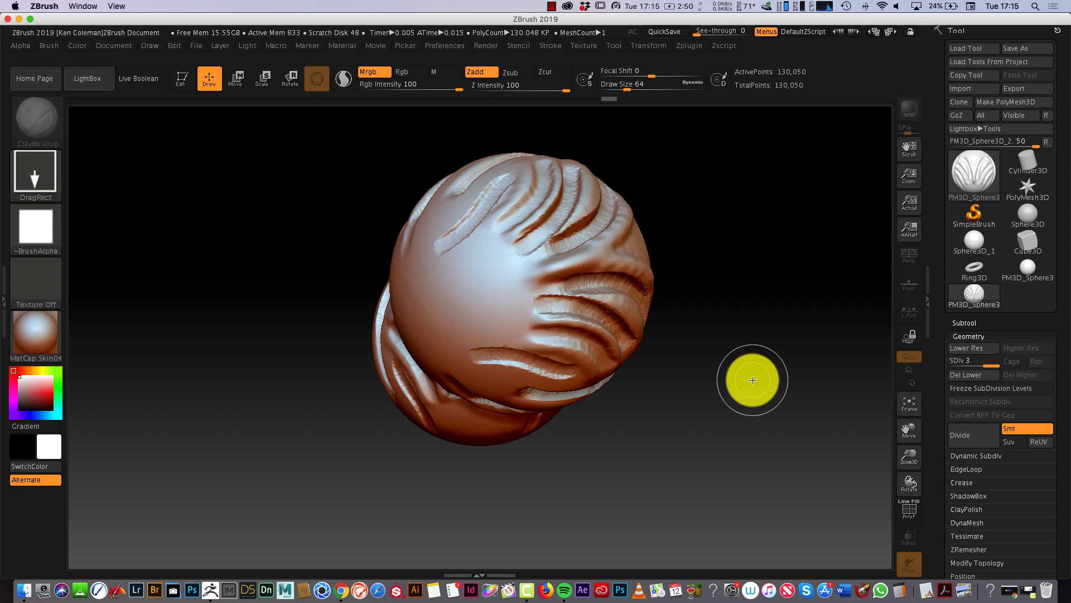
left_click_drag(527, 338, 425, 485)
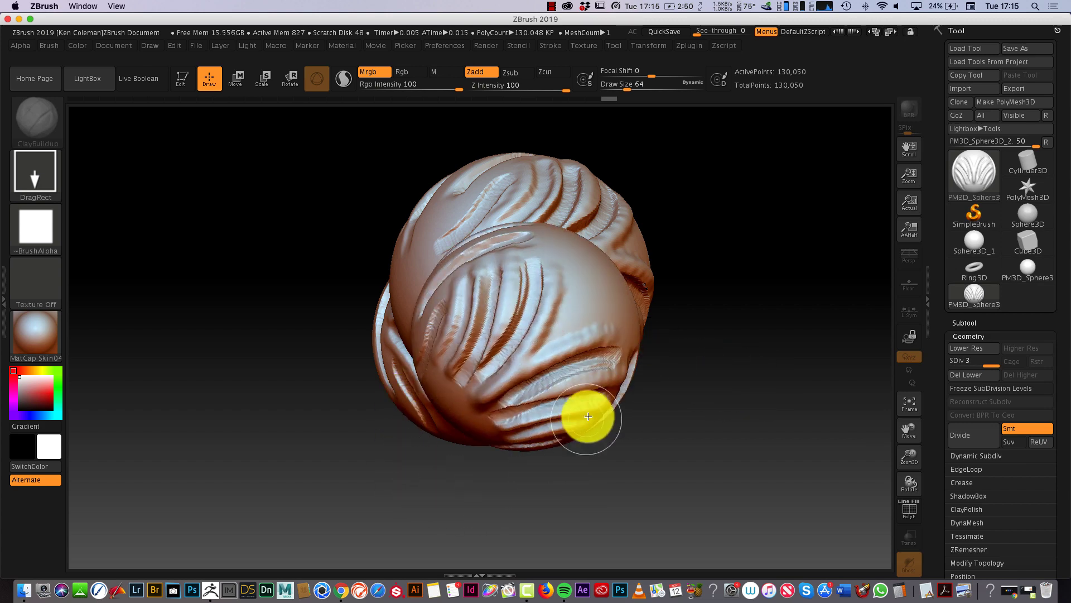
left_click_drag(617, 308, 660, 342)
left_click_drag(569, 377, 537, 429)
left_click_drag(491, 372, 505, 415)
left_click_drag(697, 403, 562, 391)
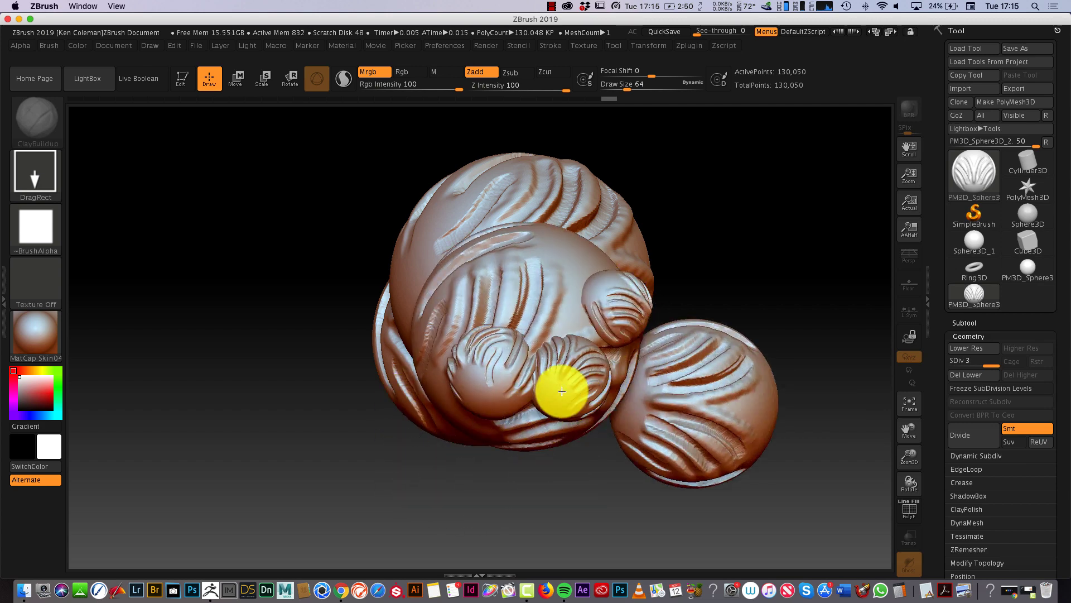
left_click_drag(380, 401, 483, 382)
left_click_drag(604, 369, 657, 362)
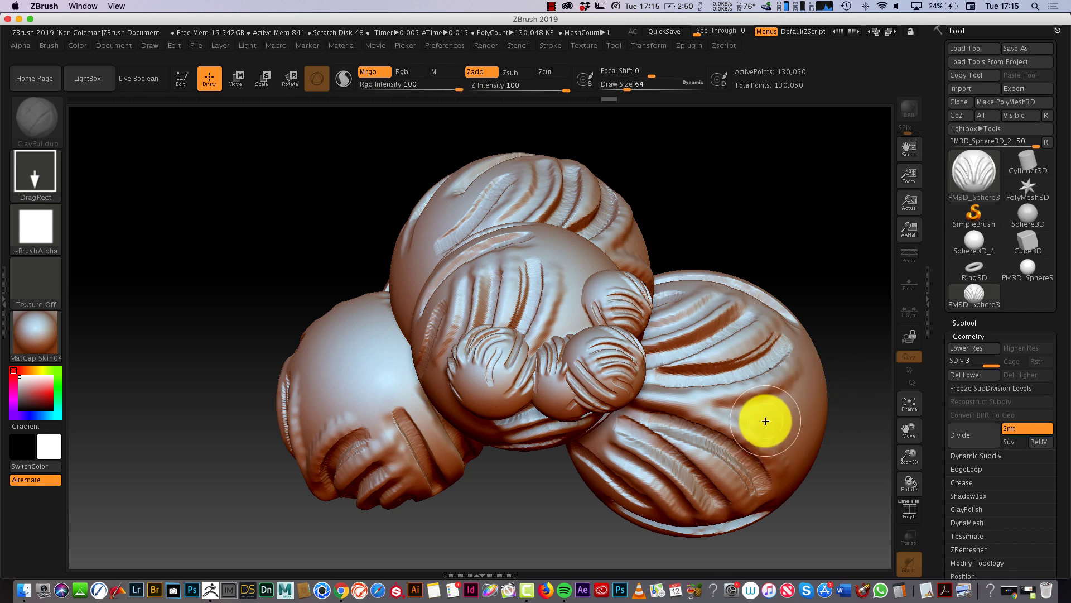
Return to Edit mode and examine the editable sphere among the copies from several angles
key("t")
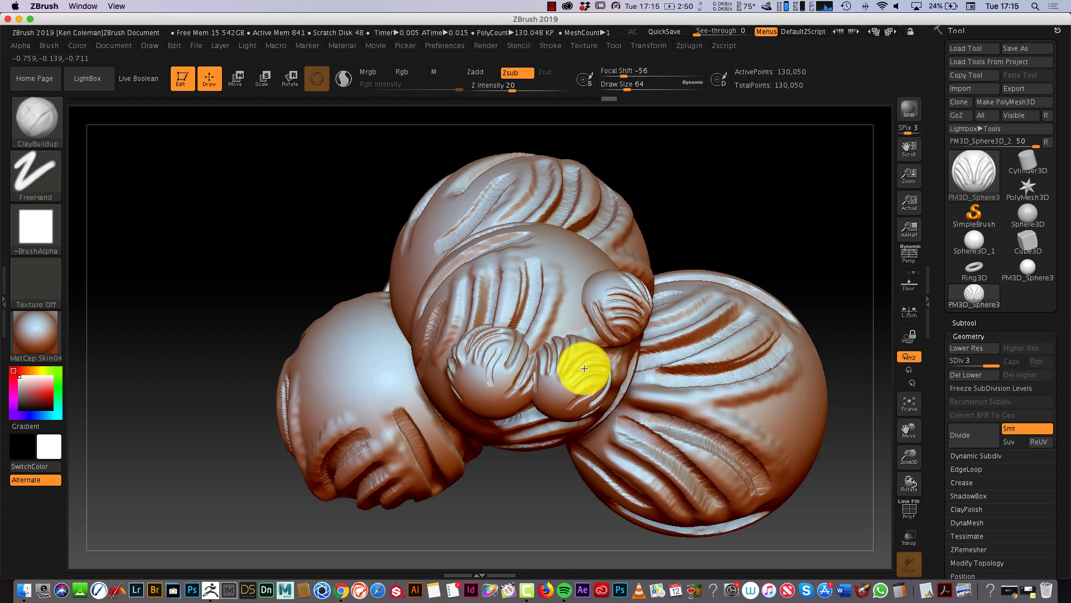
left_click(908, 401)
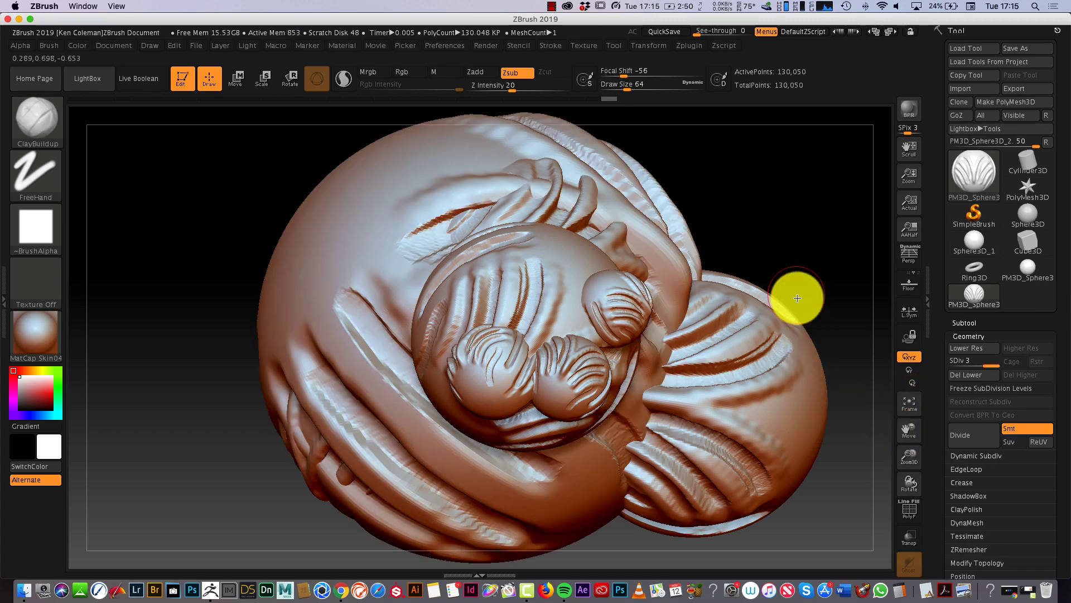
mouse_move(767, 249)
left_mouse_down()
mouse_move(712, 267)
mouse_move(708, 335)
mouse_move(770, 286)
mouse_move(704, 222)
mouse_move(653, 289)
mouse_move(744, 359)
mouse_move(770, 282)
left_mouse_up()
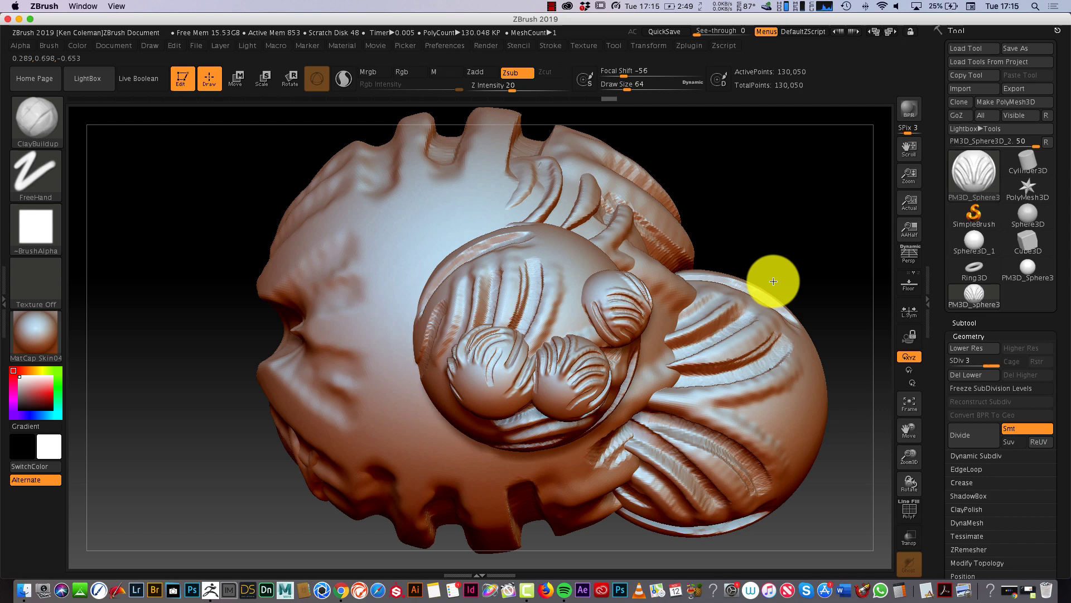
key("shift")
key("alt")
mouse_move(734, 363)
left_mouse_down()
mouse_move(784, 278)
mouse_move(776, 405)
left_mouse_up()
mouse_move(764, 357)
left_mouse_down()
mouse_move(813, 290)
mouse_move(748, 277)
left_mouse_up()
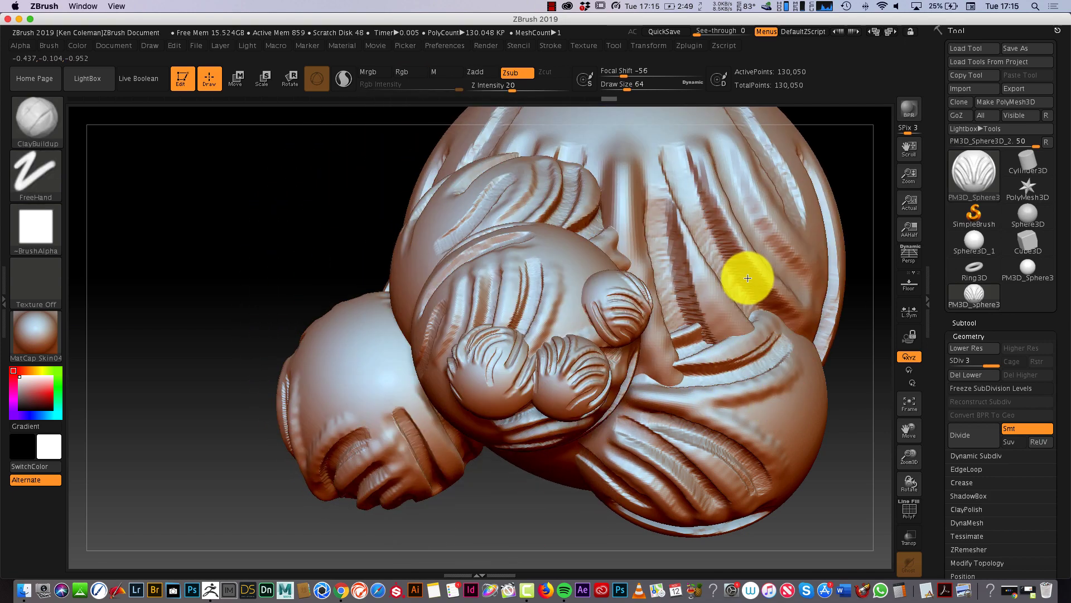
left_click(910, 404)
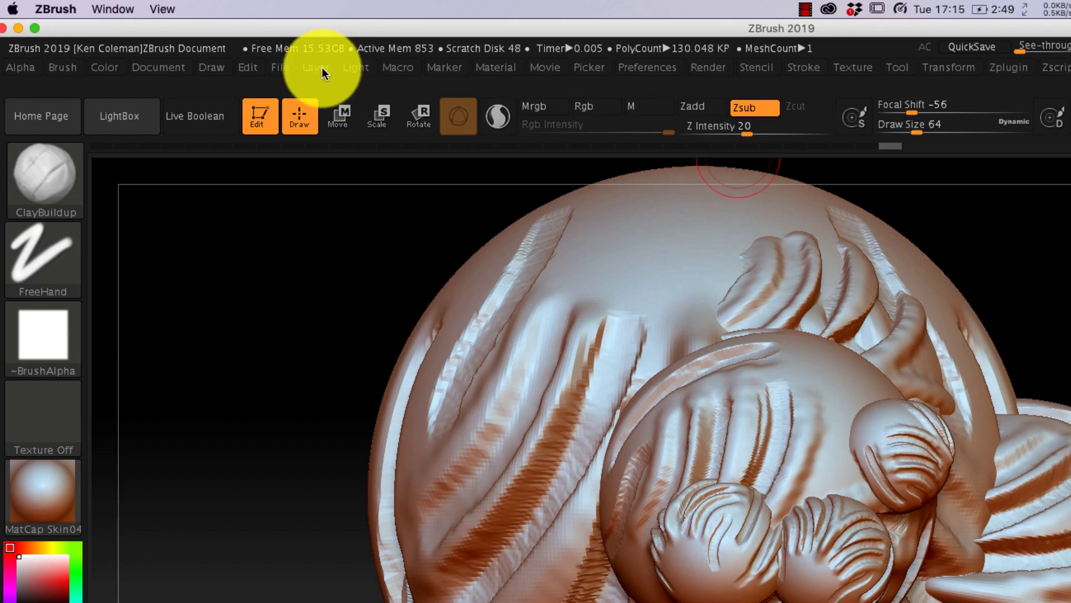
Clear the canvas layer of the stray copies and fit the editable sphere to the view
left_click(323, 71)
left_click(371, 255)
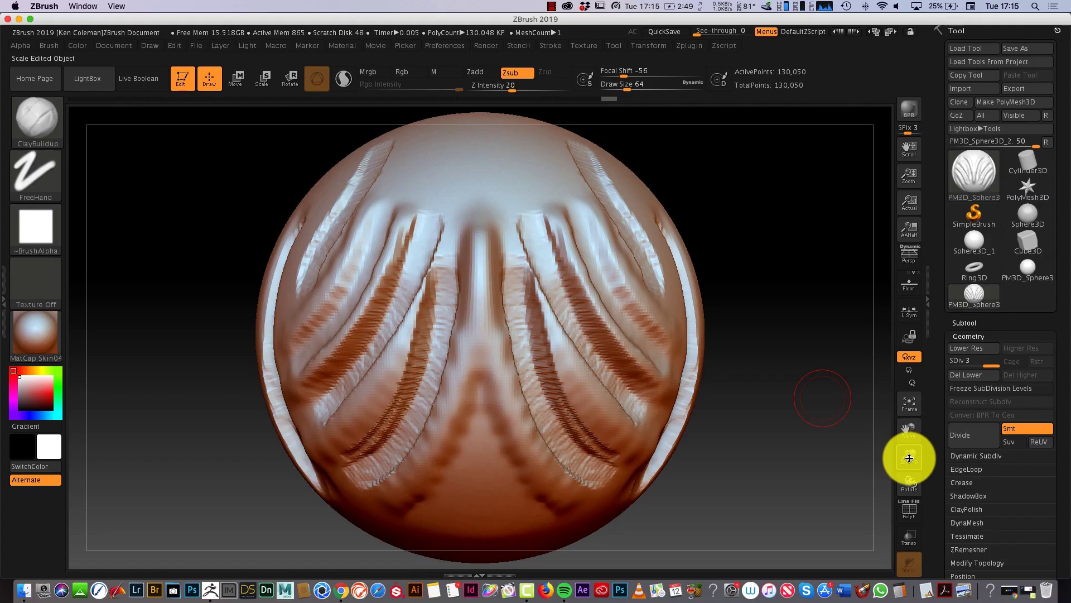
left_click_drag(909, 455, 909, 431)
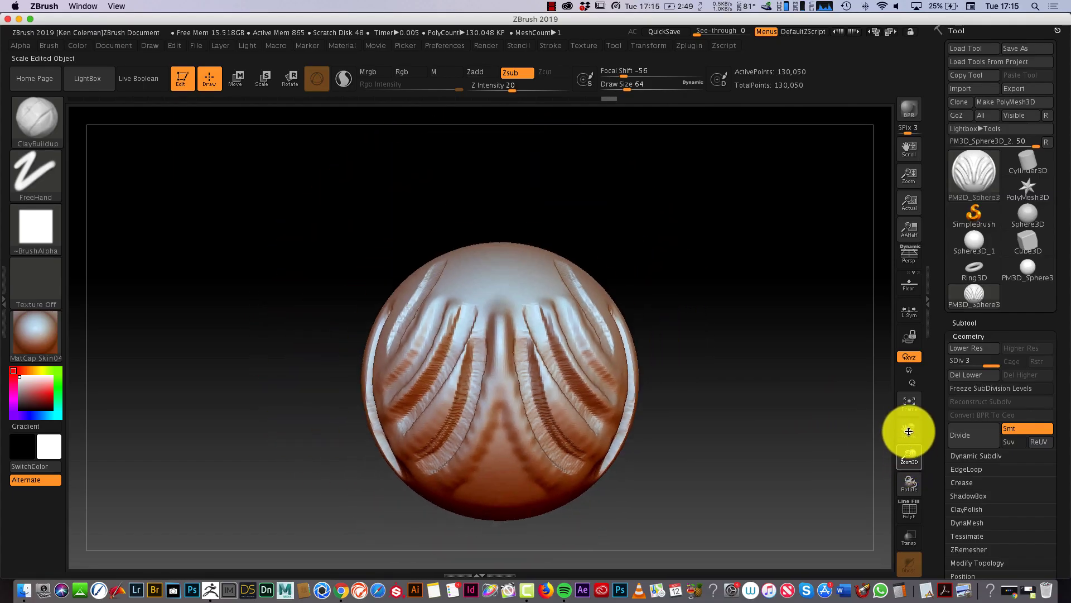
mouse_move(777, 477)
left_mouse_down()
mouse_move(770, 359)
mouse_move(779, 489)
left_mouse_up()
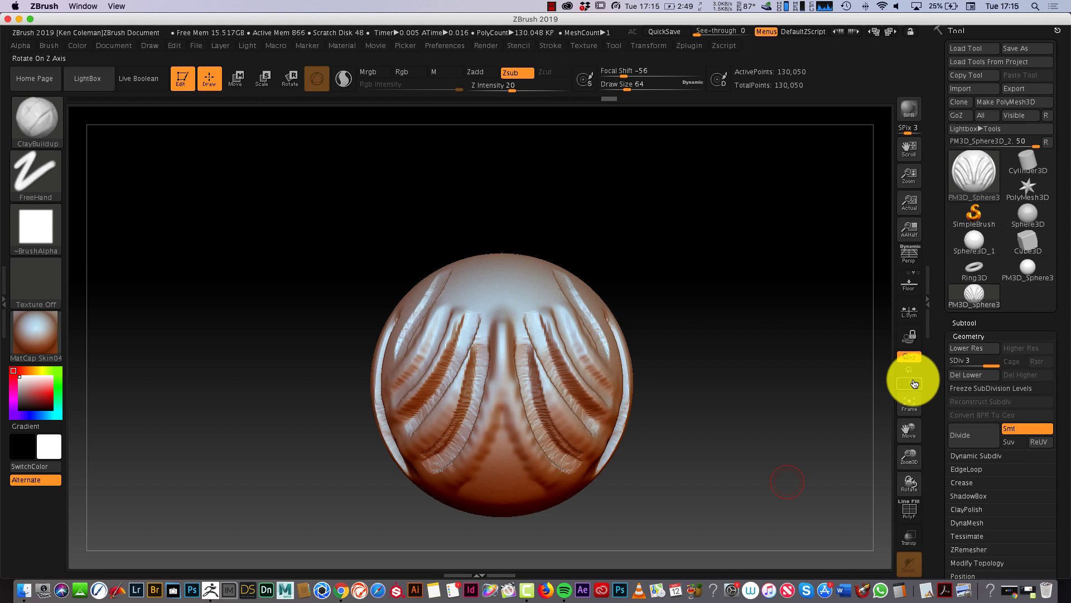
left_click(909, 406)
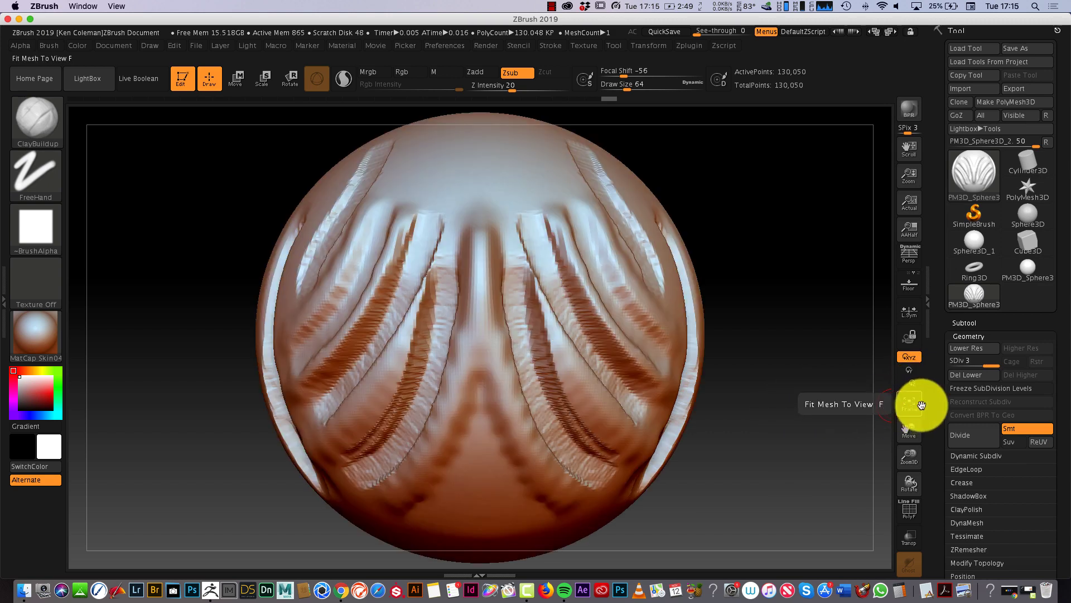
left_click_drag(782, 471, 786, 202)
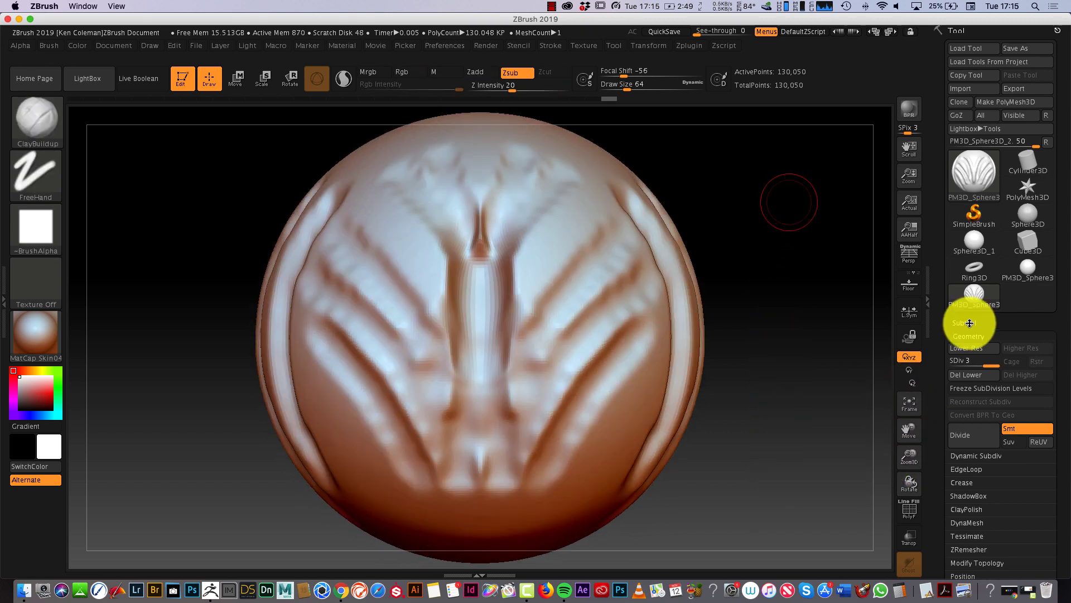
Turn off Edit mode, scatter more sphere copies over the large sphere, and re-enable Edit mode
key("t")
left_click_drag(602, 332, 523, 384)
mouse_move(547, 401)
left_mouse_down()
mouse_move(529, 385)
mouse_move(430, 430)
left_mouse_up()
mouse_move(376, 330)
left_mouse_down()
mouse_move(356, 347)
mouse_move(363, 410)
left_mouse_up()
left_click_drag(275, 270, 291, 340)
left_click_drag(281, 302, 355, 218)
mouse_move(466, 250)
left_mouse_down()
mouse_move(498, 231)
mouse_move(476, 397)
left_mouse_up()
left_click_drag(452, 403, 402, 488)
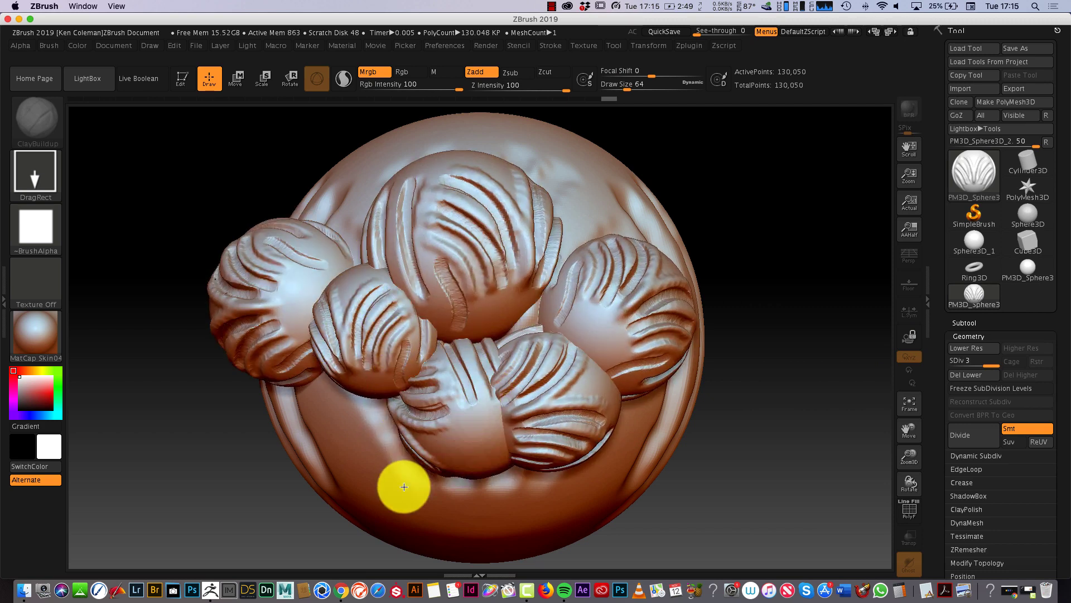
left_click_drag(492, 455, 639, 316)
left_click_drag(684, 280, 650, 379)
left_click_drag(667, 368, 588, 389)
left_click_drag(573, 374, 483, 475)
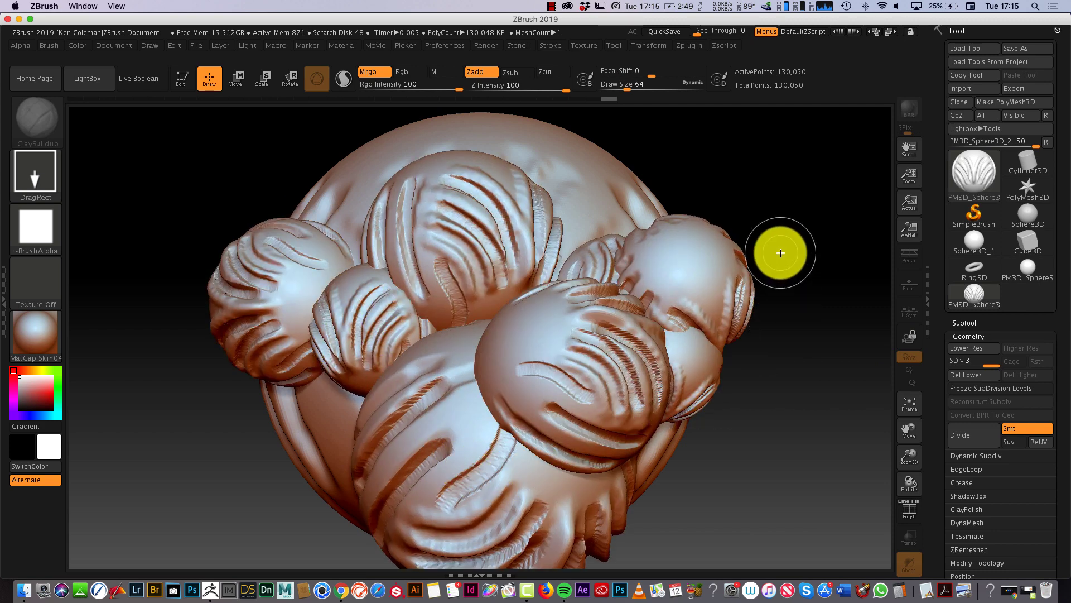
key("t")
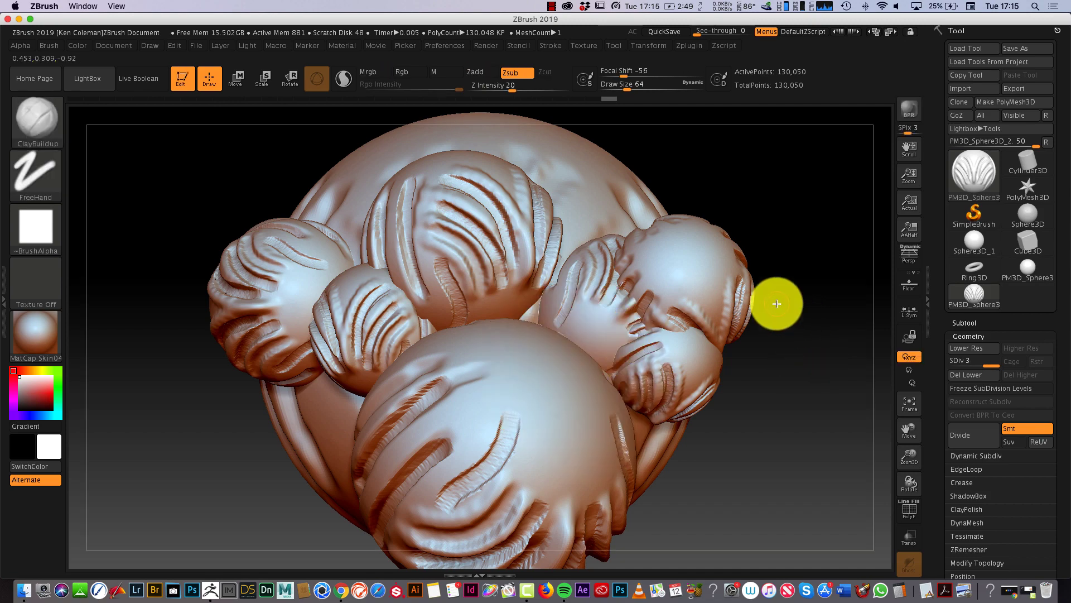
Clear the scattered copies from the layer and frame the remaining editable sphere
left_click(223, 48)
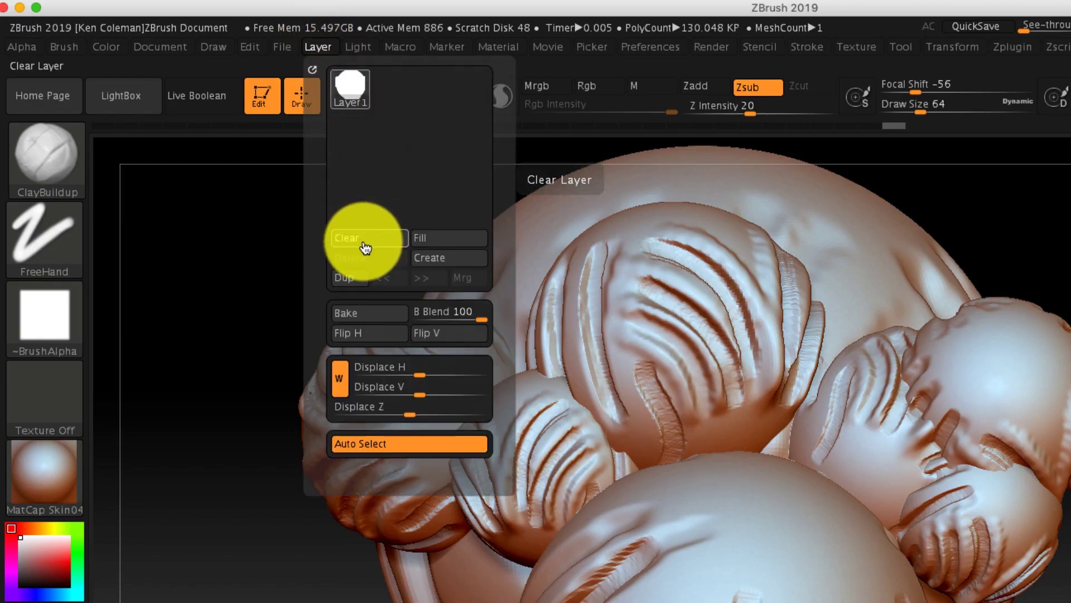
left_click(365, 247)
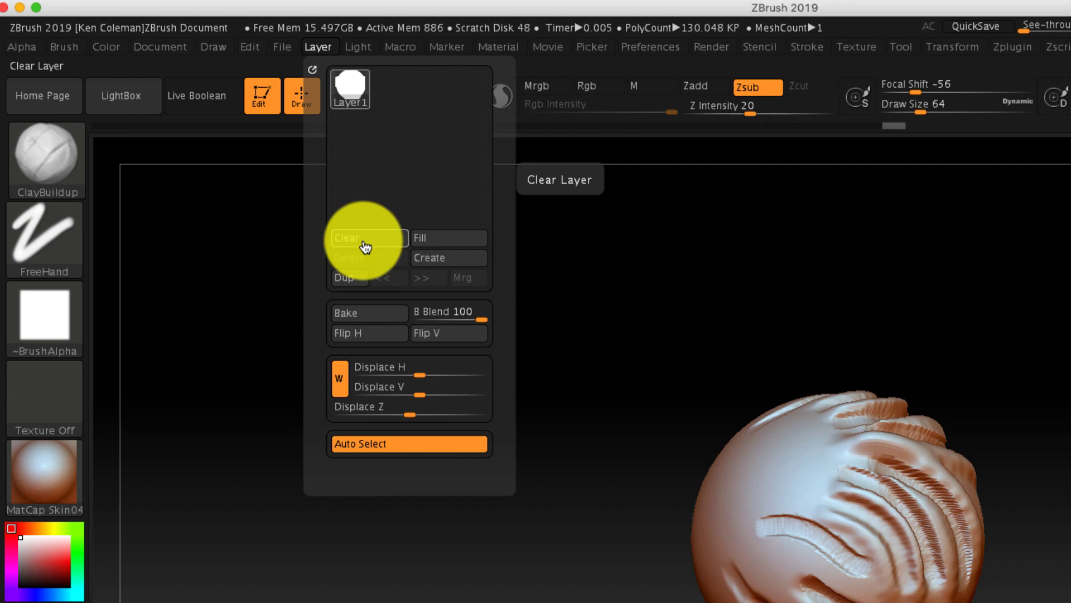
key("f")
left_click_drag(757, 439, 694, 407)
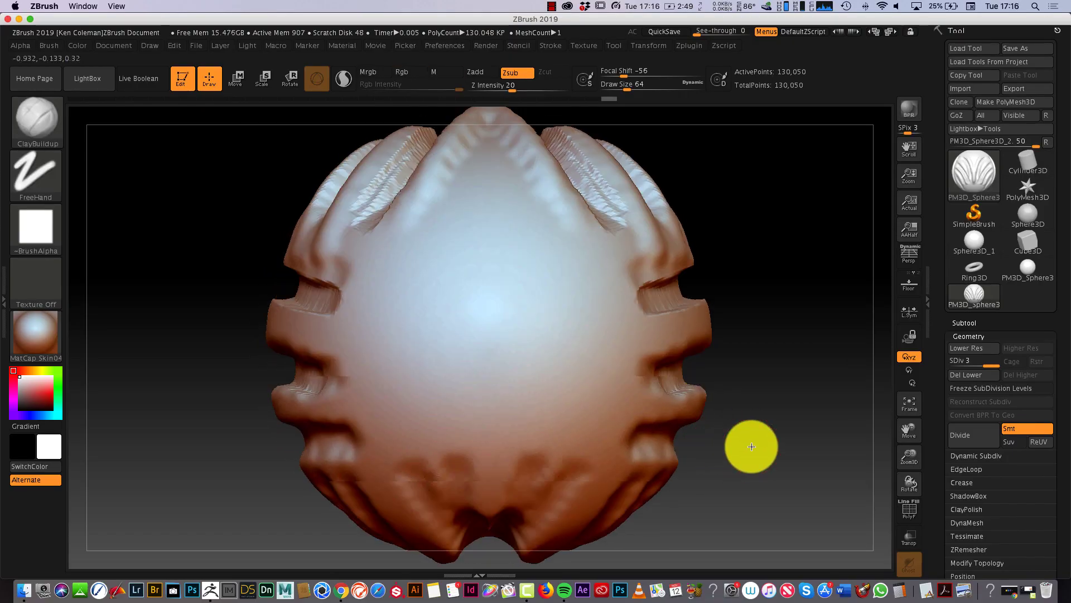
Inspect the sculpted sphere from several angles at a smaller zoom, finishing on a straight front view
left_click_drag(751, 447, 748, 310)
mouse_move(791, 441)
left_mouse_down()
mouse_move(653, 434)
mouse_move(765, 444)
mouse_move(753, 454)
mouse_move(785, 466)
mouse_move(794, 457)
left_mouse_up()
left_click_drag(906, 458, 906, 405)
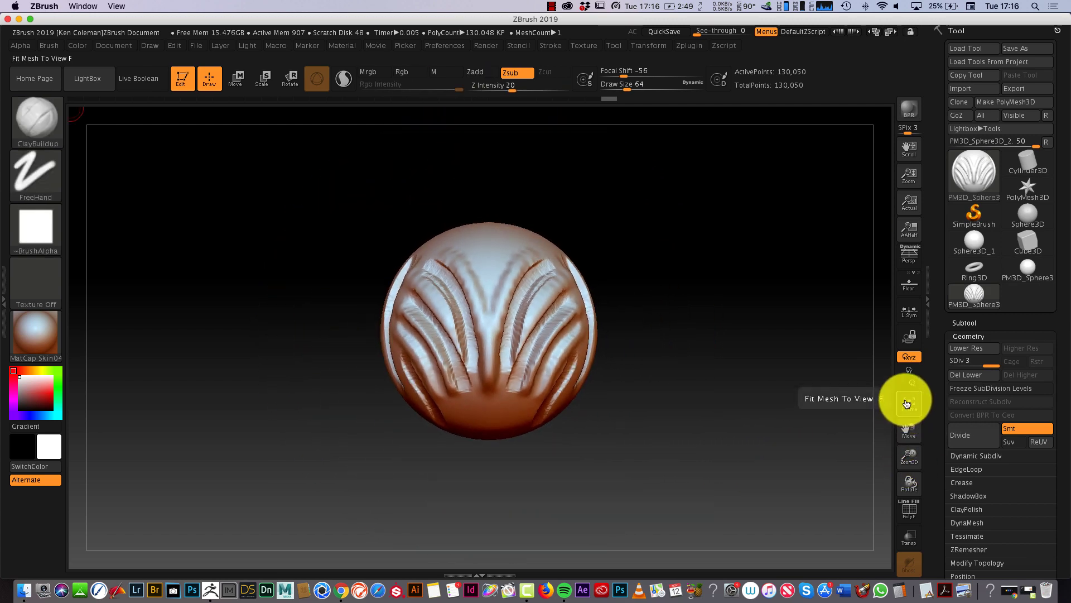
left_click_drag(739, 422, 692, 438)
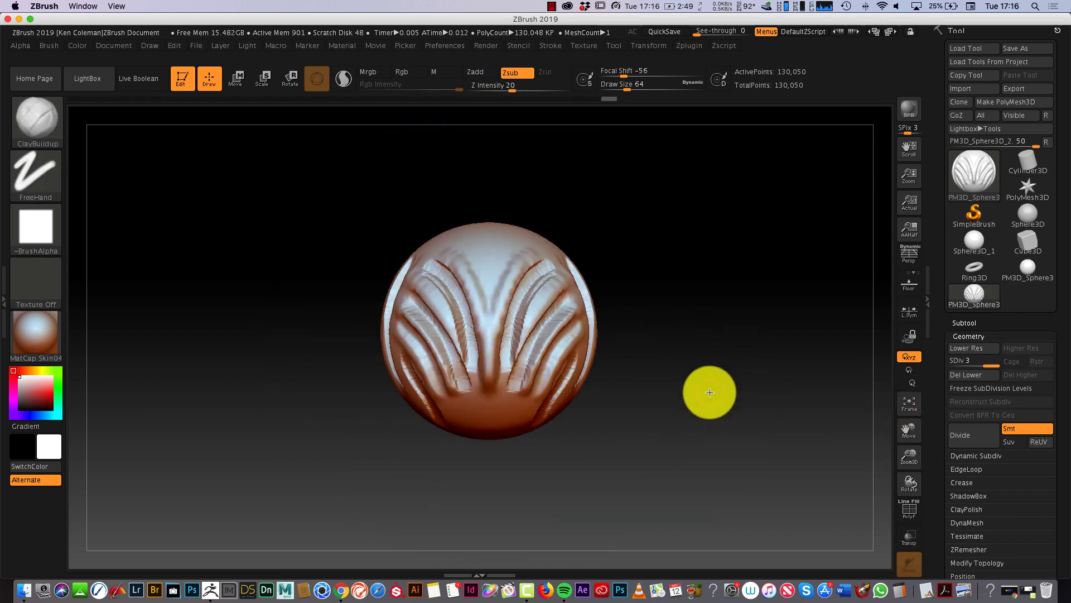
left_click_drag(775, 418, 706, 419, "shift")
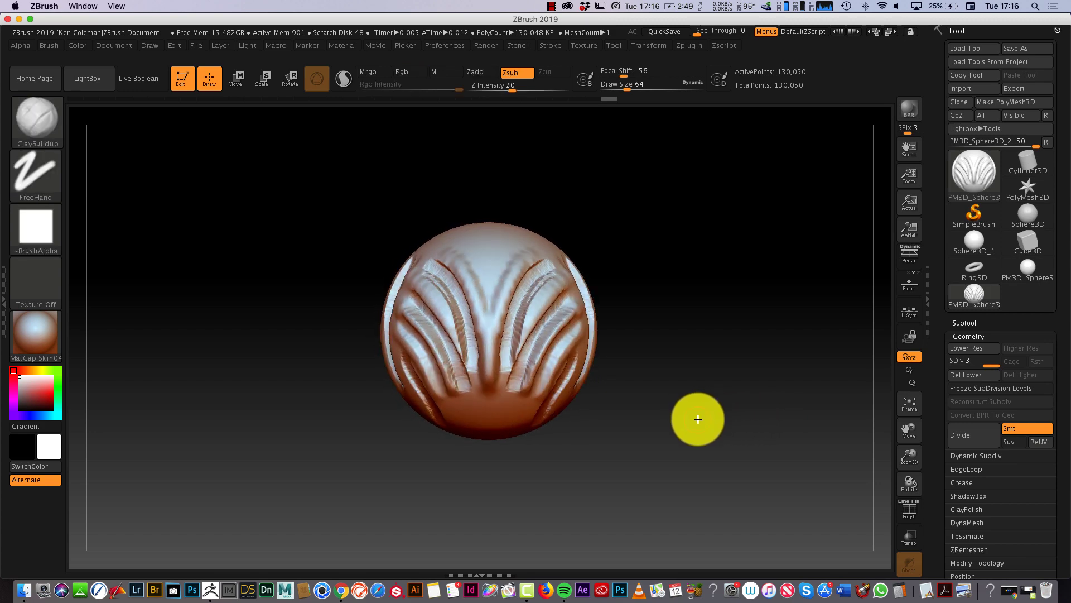
mouse_move(664, 369)
left_mouse_down()
mouse_move(658, 431)
mouse_move(682, 302)
left_mouse_up()
left_click(688, 368)
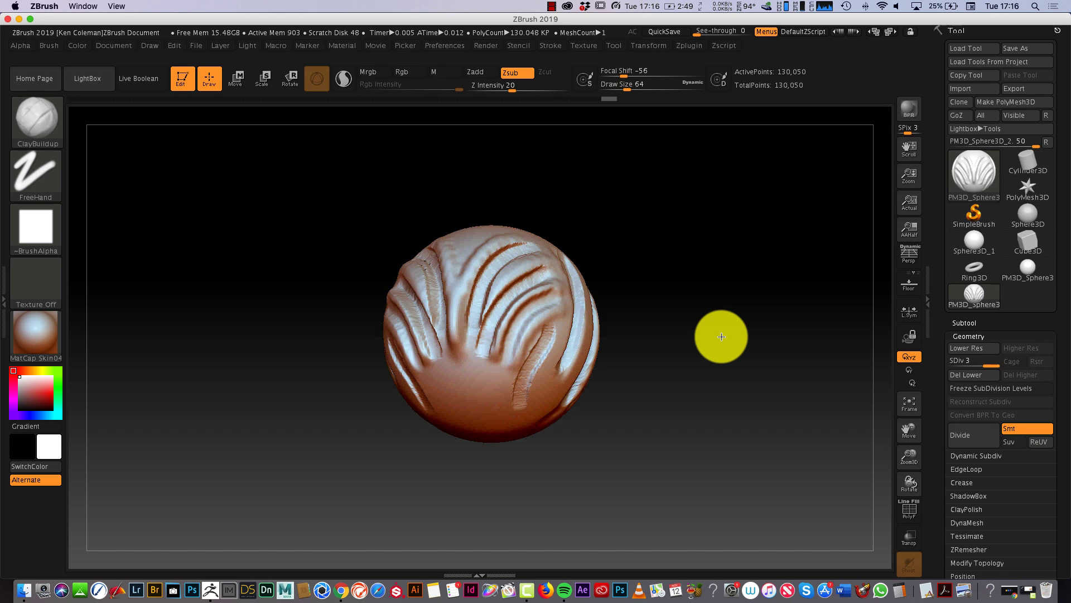
left_click_drag(722, 336, 723, 433, "shift")
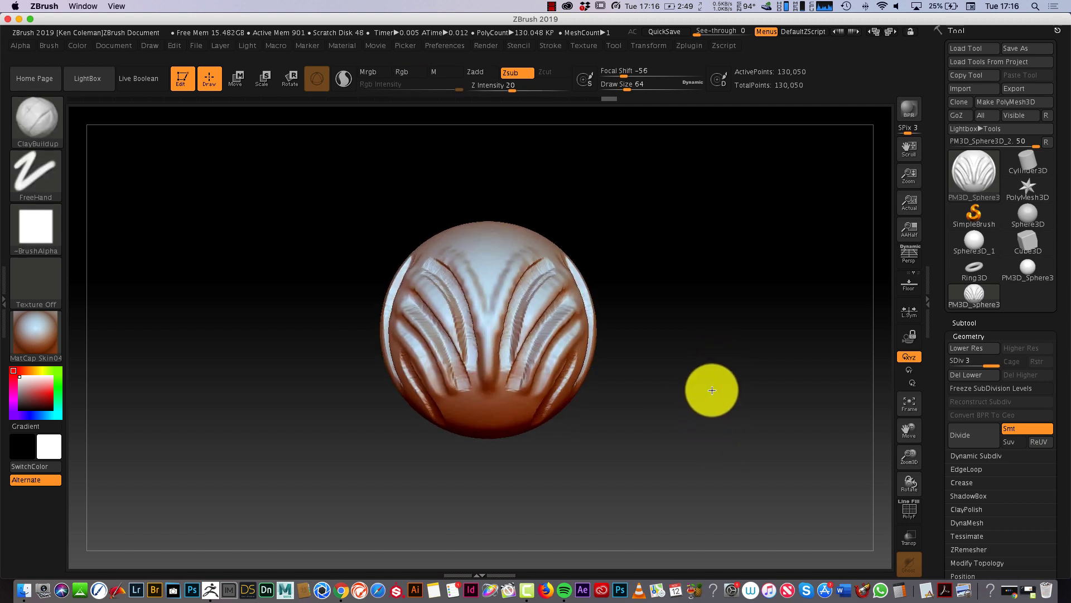
mouse_move(712, 390)
left_mouse_down("alt")
mouse_move(536, 424)
mouse_move(820, 392)
mouse_move(668, 307)
mouse_move(685, 477)
mouse_move(706, 251)
mouse_move(760, 419)
mouse_move(748, 370)
mouse_move(700, 407)
mouse_move(717, 418)
mouse_move(809, 402)
mouse_move(750, 421)
mouse_move(644, 417)
mouse_move(720, 421)
mouse_move(710, 371)
mouse_move(691, 450)
left_mouse_up("alt")
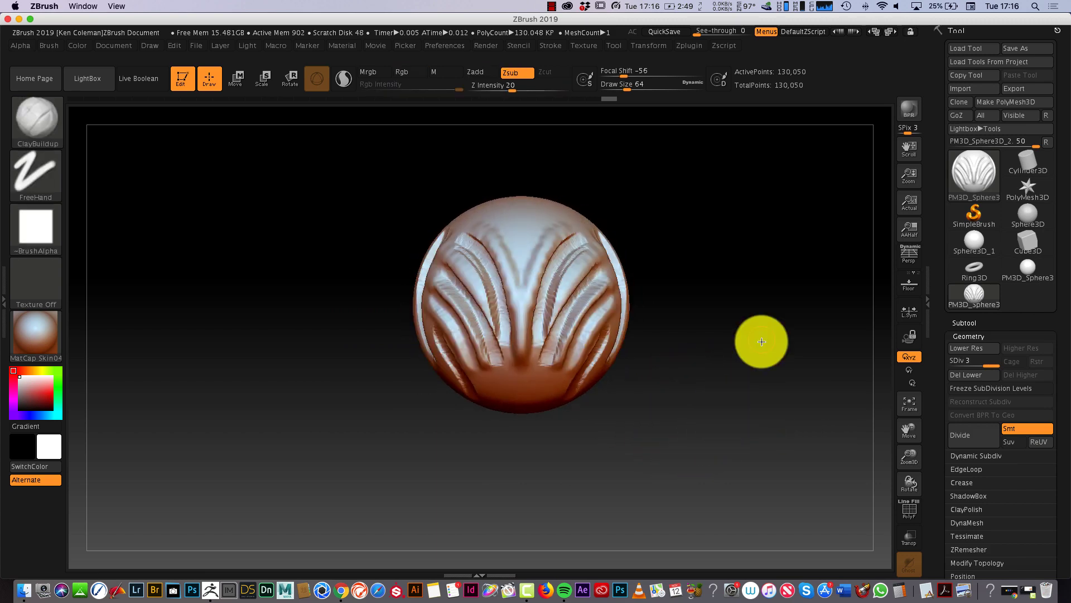
Divide the mesh geometry to subdivision level 4 with the sphere fitted to the view
left_click_drag(910, 421, 910, 433)
left_click(909, 403)
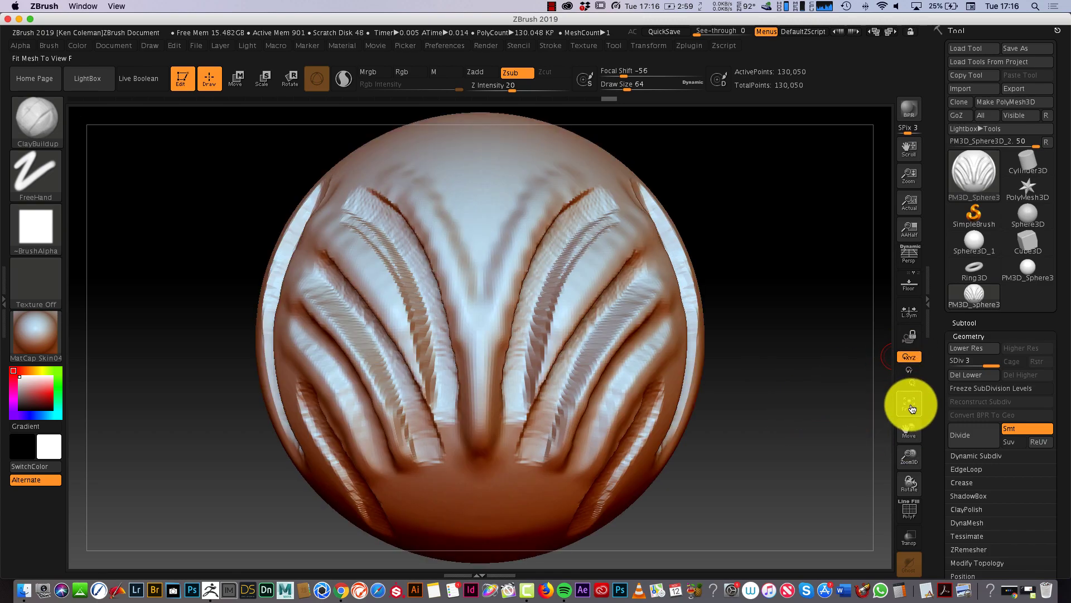
left_click(917, 414)
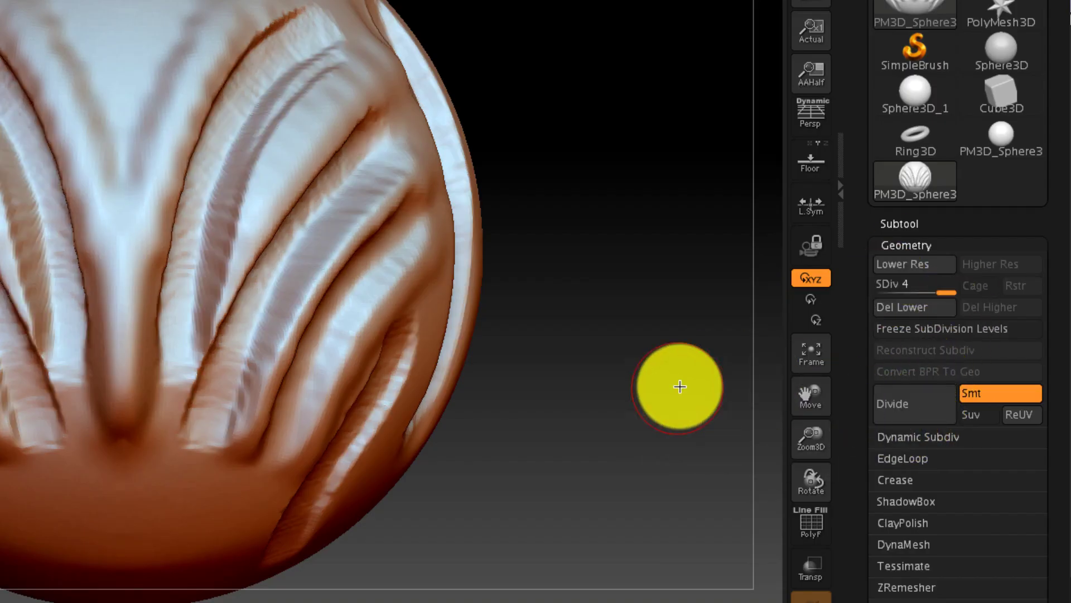
Delete the sculpted sphere's lower subdivision levels, keeping only the dense mesh
mouse_move(679, 385)
left_mouse_down()
mouse_move(537, 406)
mouse_move(661, 426)
left_mouse_up()
left_click_drag(812, 450, 821, 370)
left_click(923, 312)
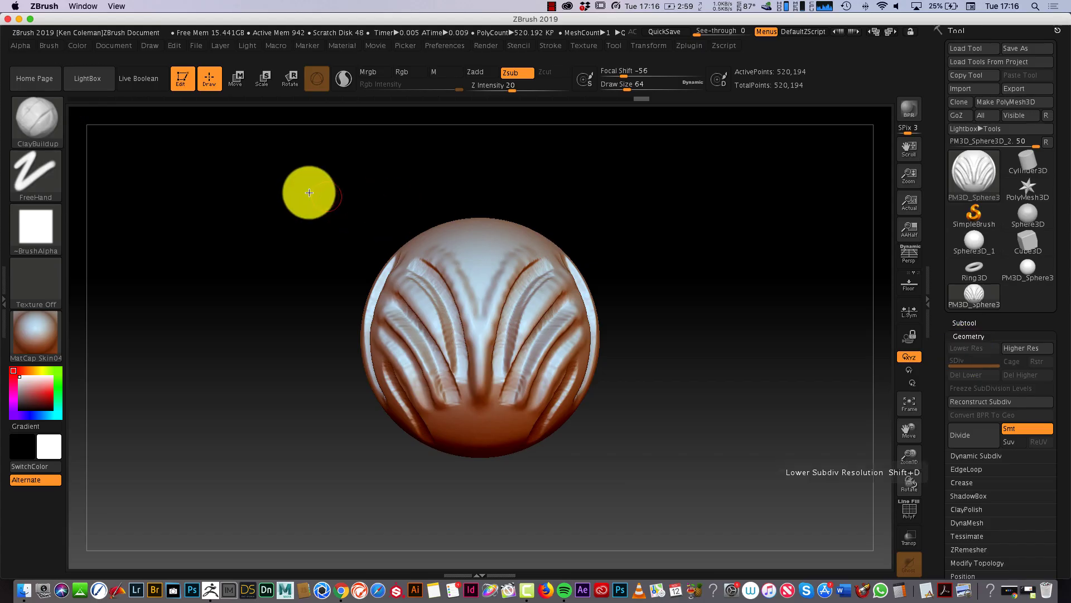
Choose the Move brush, turn the sphere to a side view, and set the draw size to 257
left_click(49, 129)
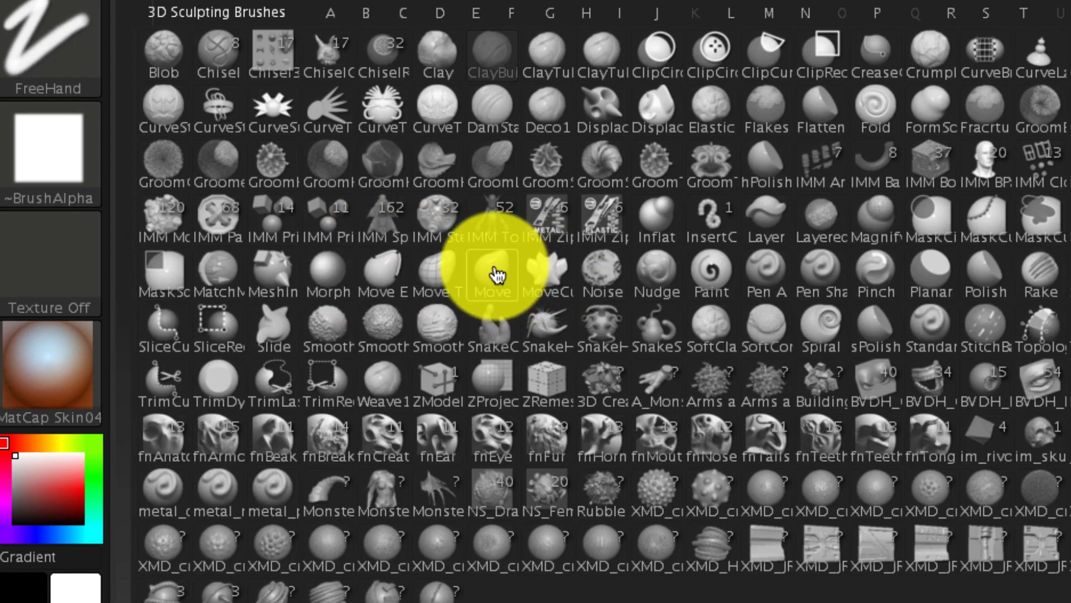
left_click(252, 286)
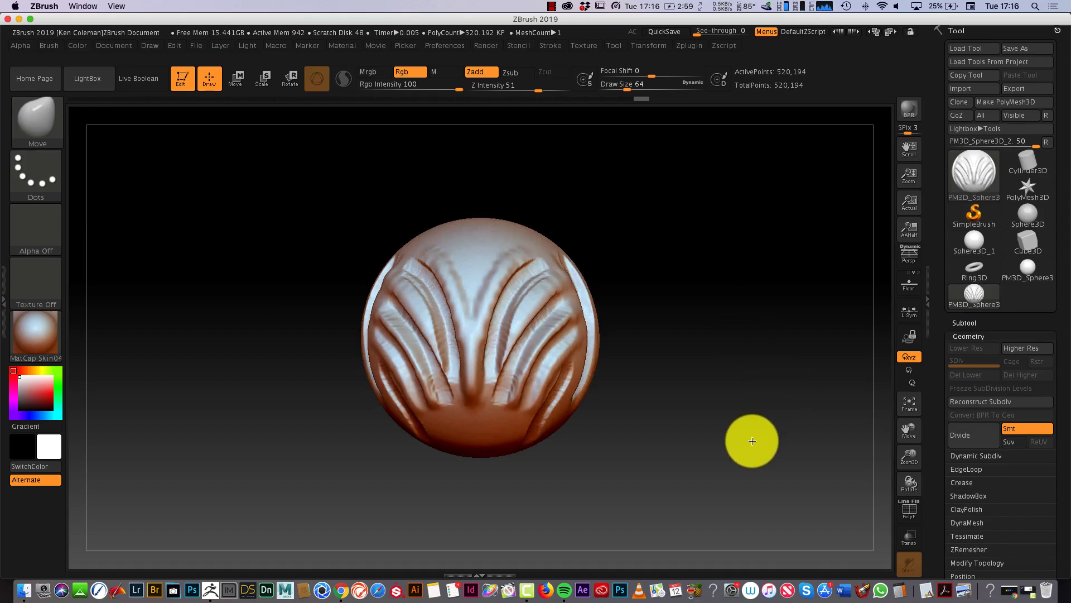
left_click_drag(752, 441, 652, 437)
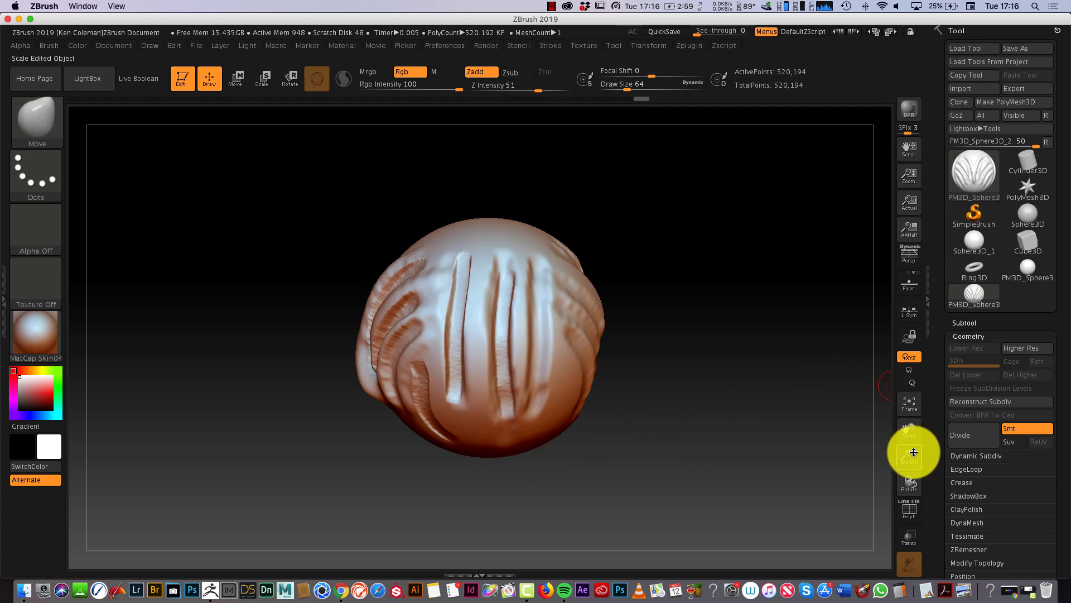
left_click_drag(910, 458, 903, 447)
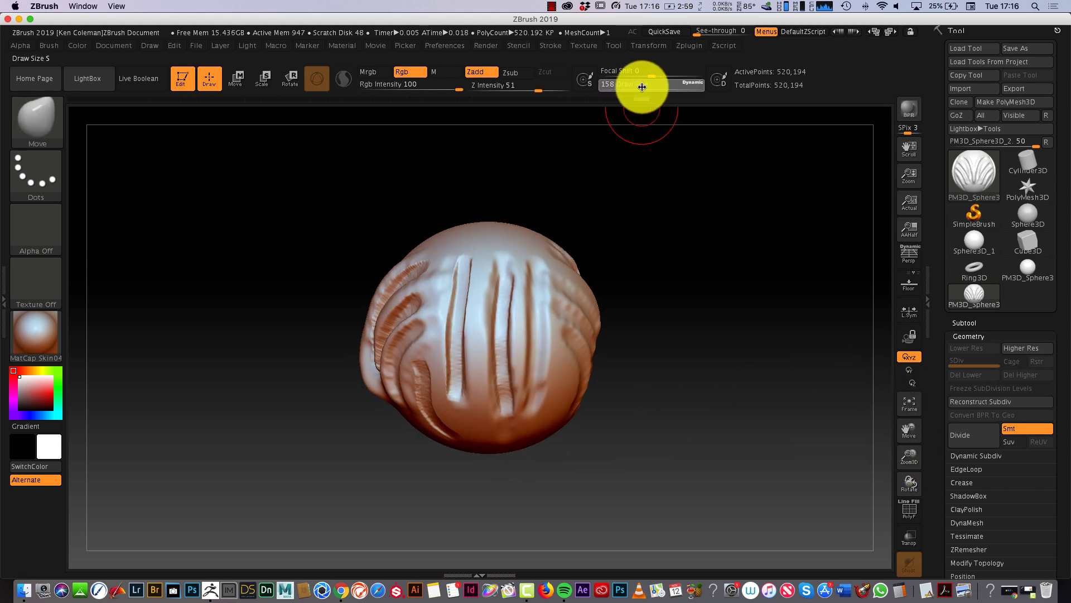
left_click_drag(642, 87, 652, 87)
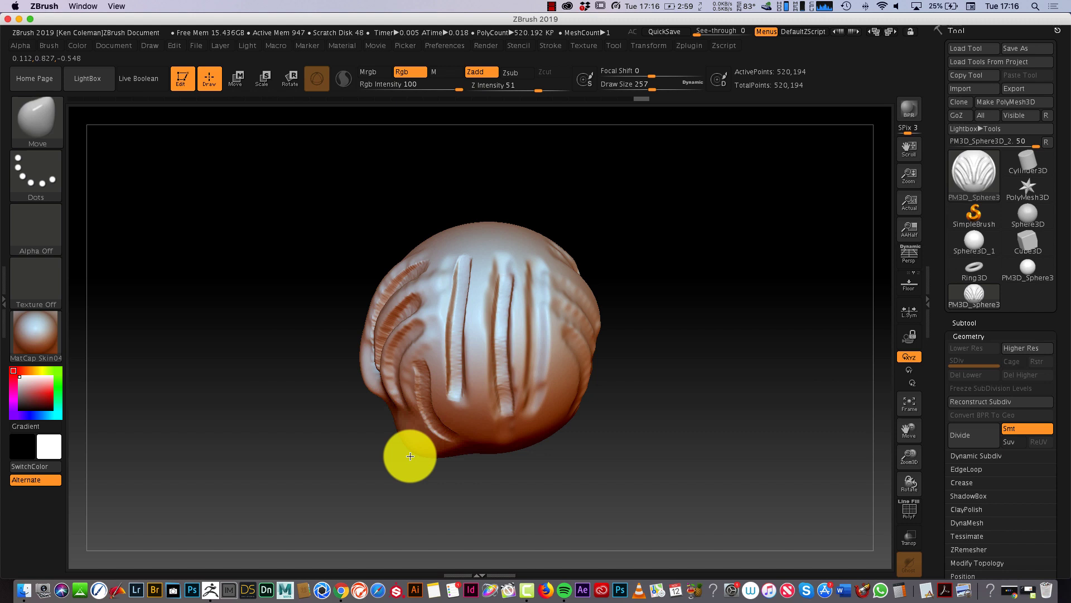
Pull the sphere's lower front down into a pointed chin, and reshape the cheeks and upper sides into a head form
left_click_drag(399, 470, 387, 482)
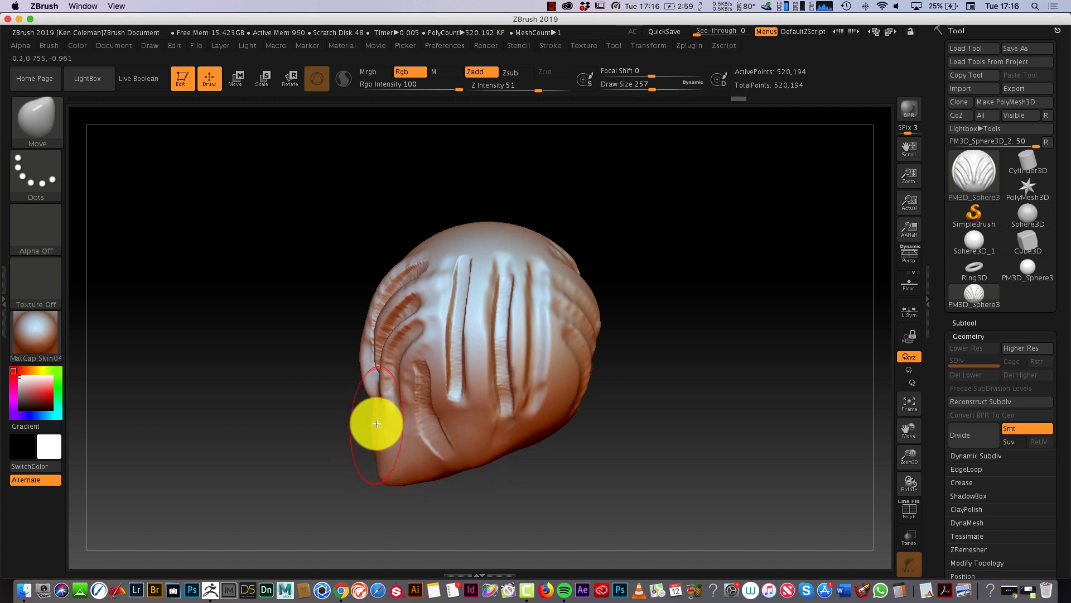
mouse_move(402, 477)
left_mouse_down()
mouse_move(635, 480)
mouse_move(581, 493)
mouse_move(526, 480)
mouse_move(486, 492)
mouse_move(385, 489)
left_mouse_up()
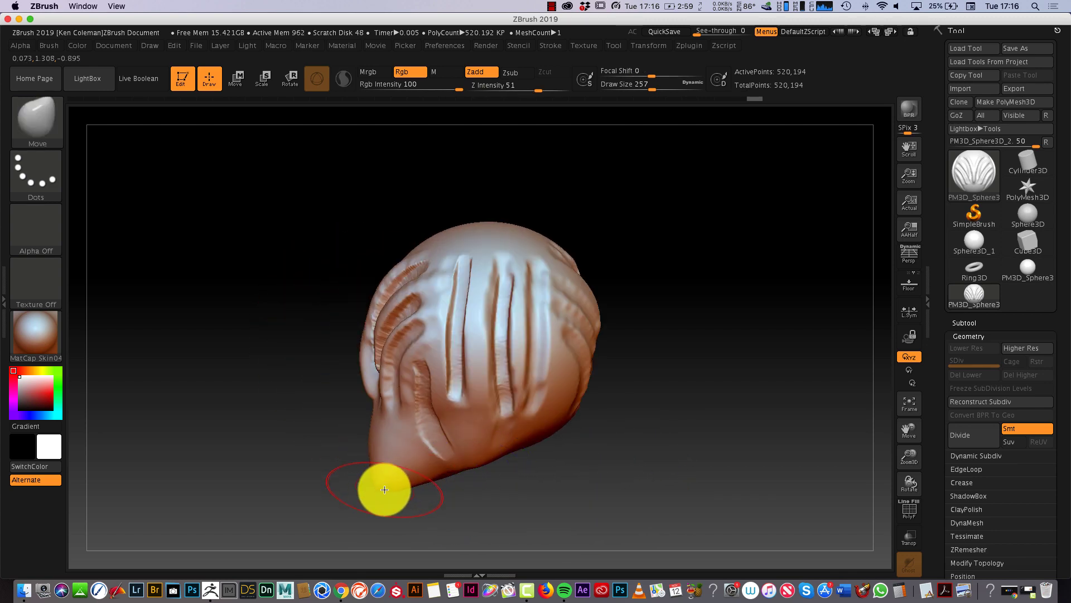
left_click_drag(638, 428, 688, 431)
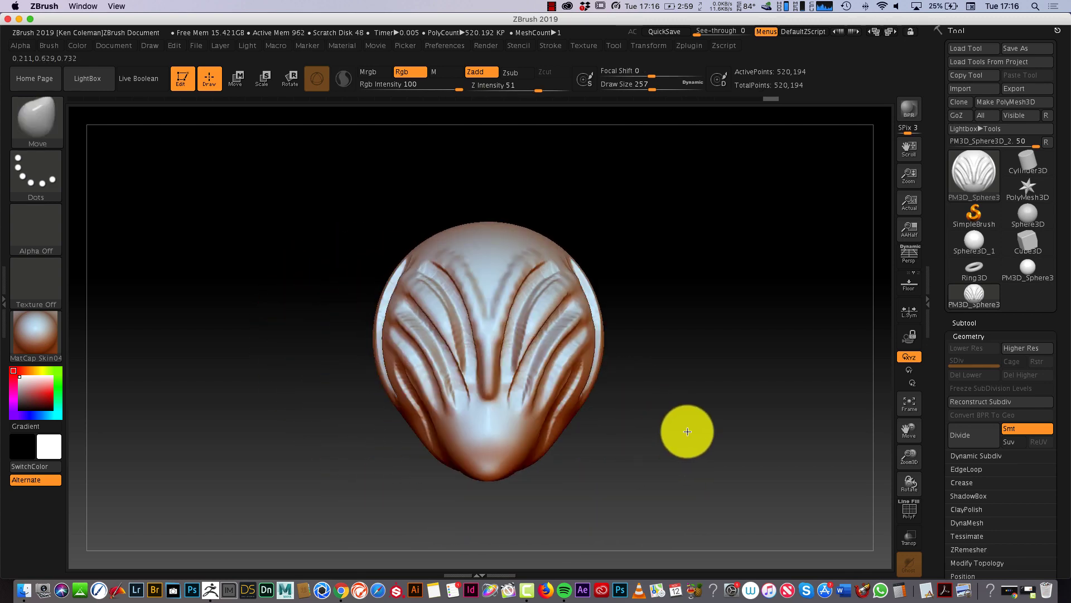
left_click_drag(579, 372, 548, 394)
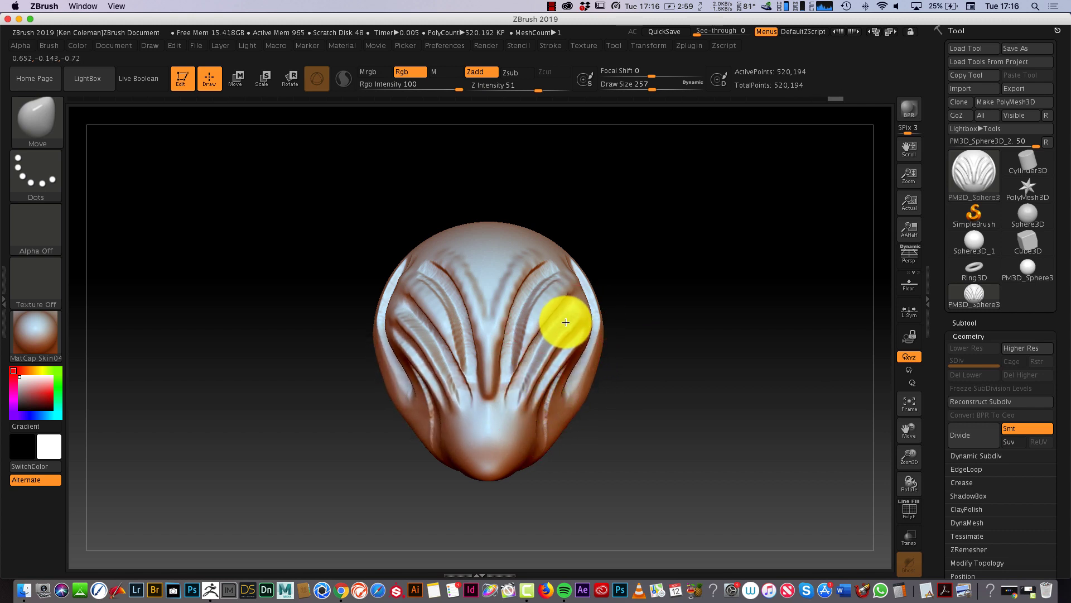
left_click_drag(564, 322, 584, 320)
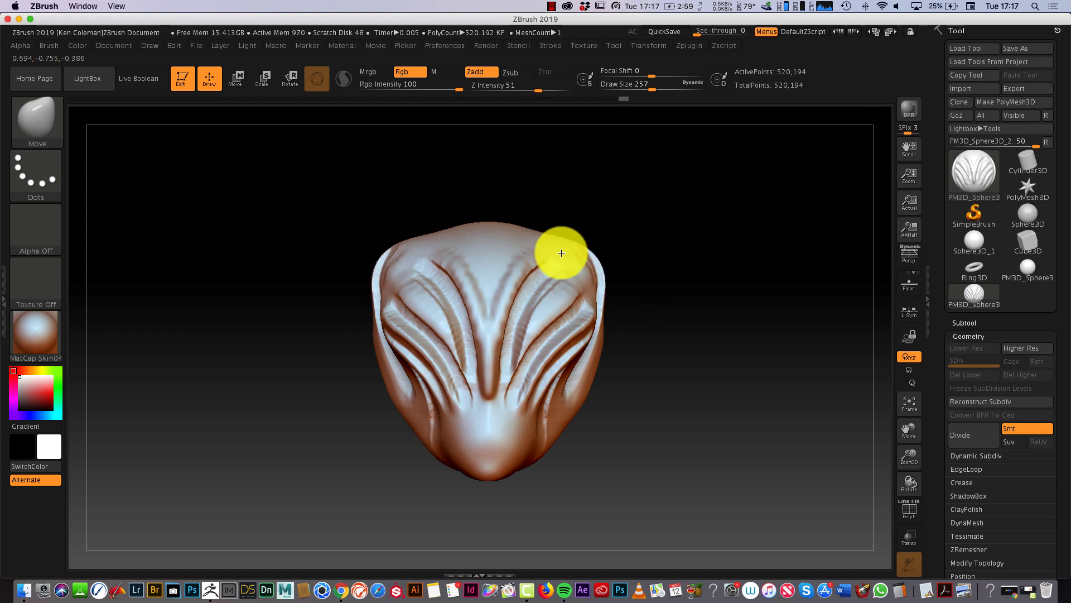
Hollow the underside behind the jaw, refine the upper sides of the head, and frame it from the front
mouse_move(628, 360)
left_mouse_down()
mouse_move(634, 426)
mouse_move(608, 424)
mouse_move(674, 392)
left_mouse_up()
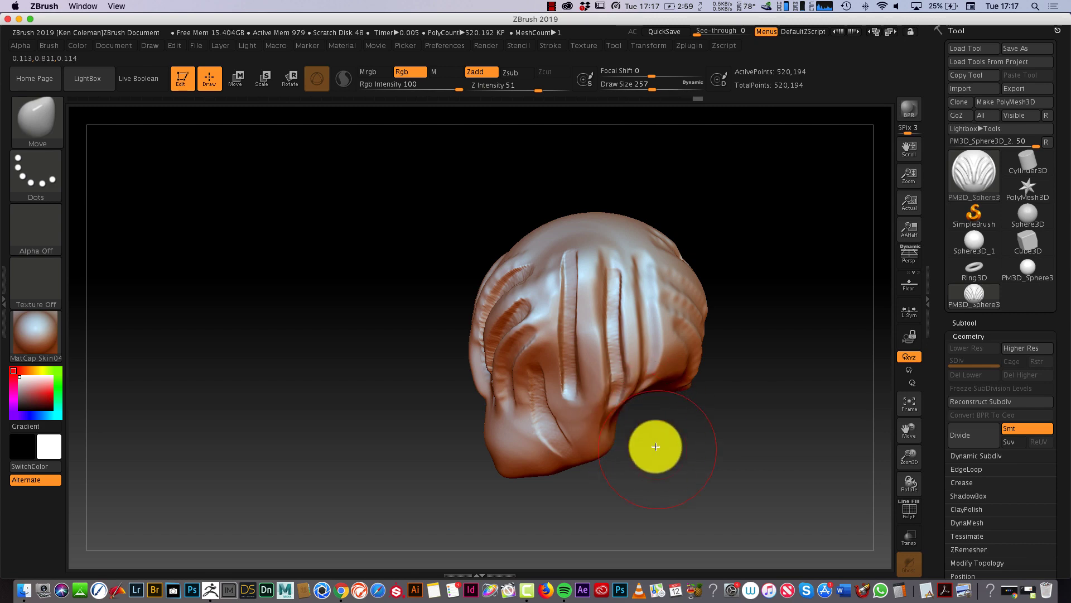
left_click_drag(655, 446, 717, 442)
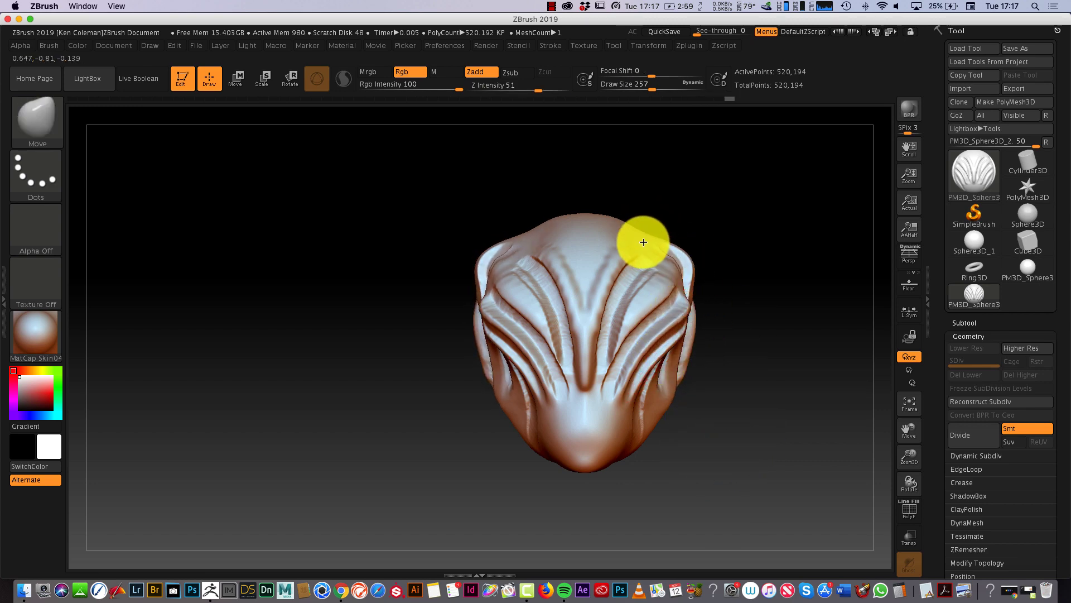
mouse_move(746, 390)
left_mouse_down()
mouse_move(694, 407)
mouse_move(731, 432)
left_mouse_up()
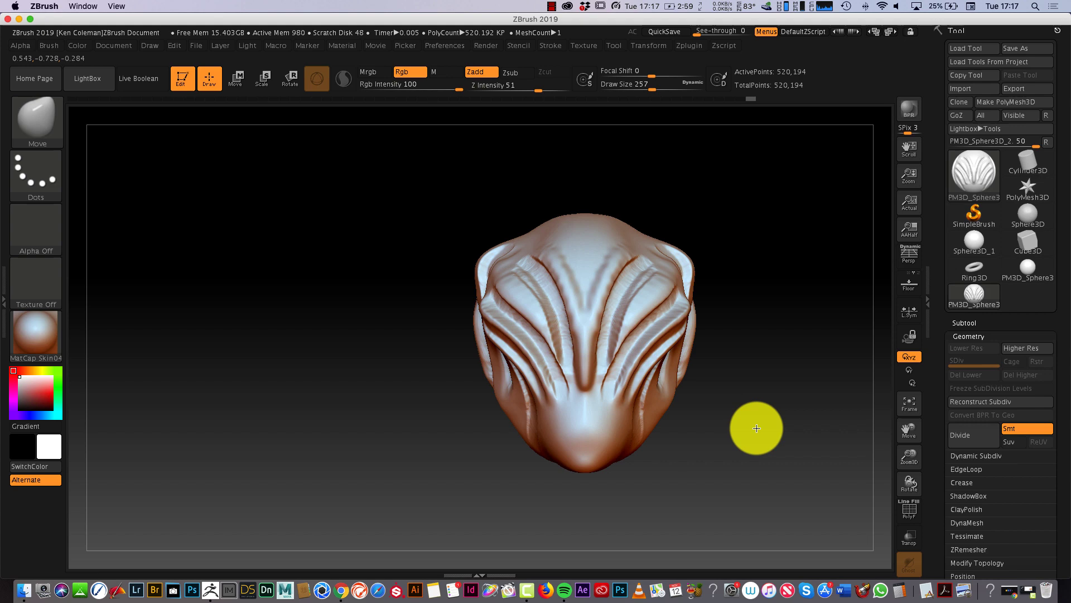
left_click(760, 368)
left_click(913, 404)
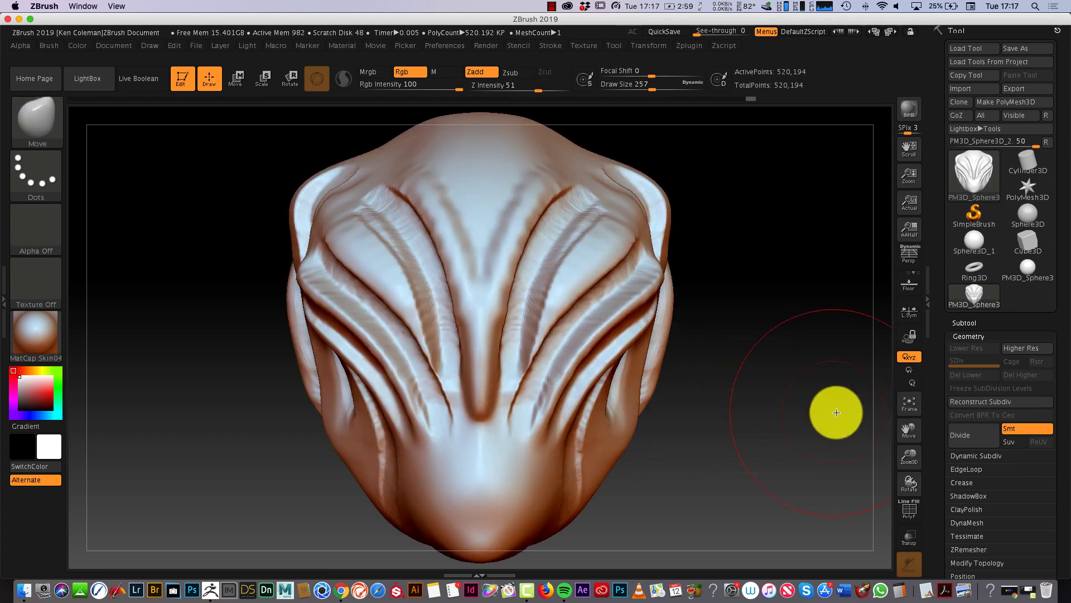
left_click_drag(781, 418, 768, 449)
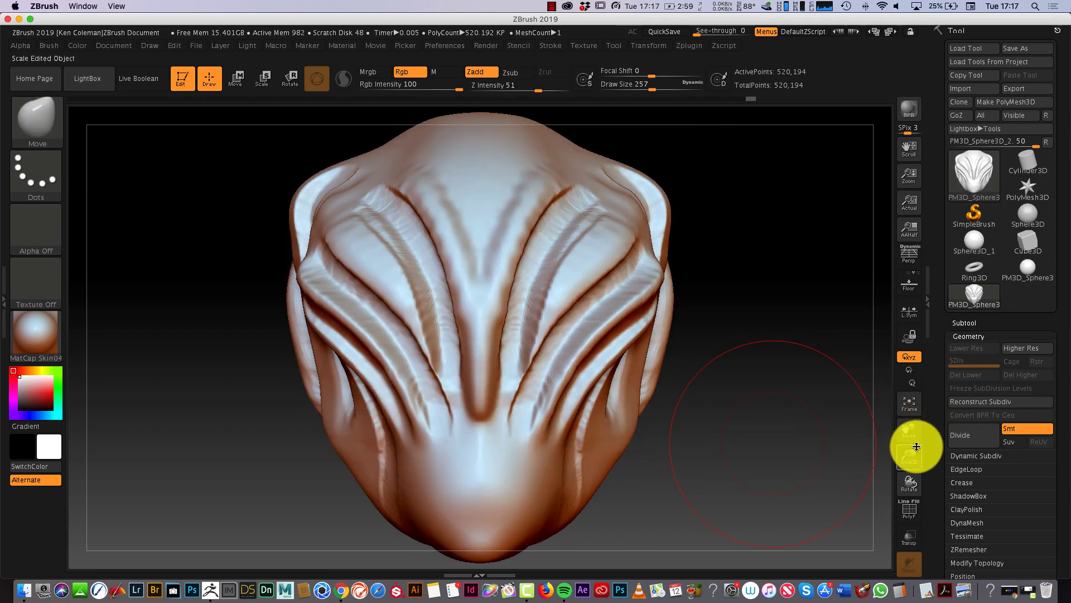
left_click_drag(916, 442, 905, 442)
left_click(912, 413)
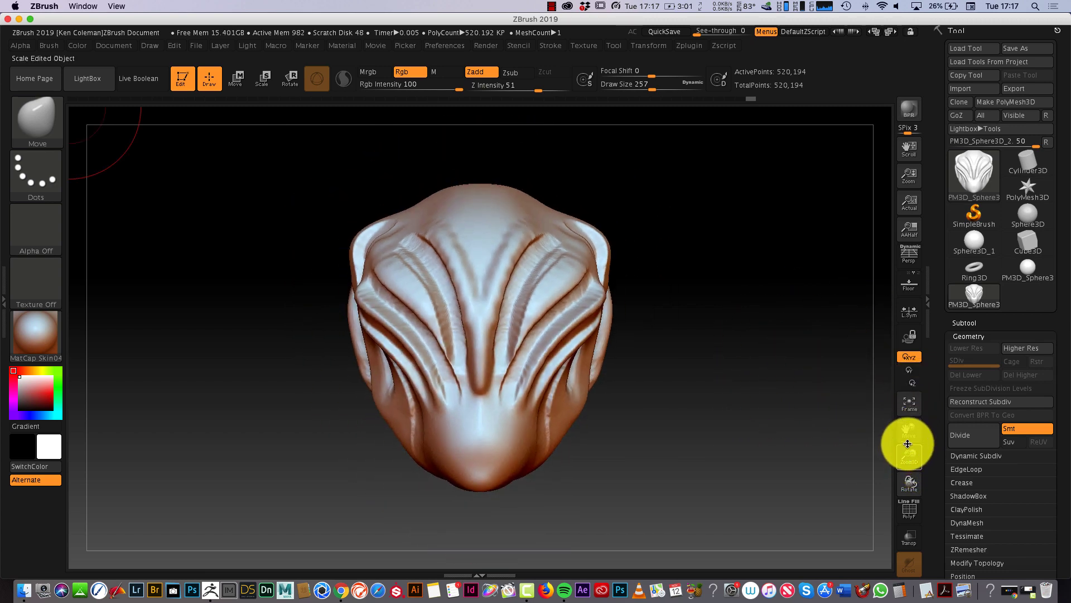
Choose the ChiselCreature brush with the Scale3 shape and set its Z Intensity to 31
left_click(46, 132)
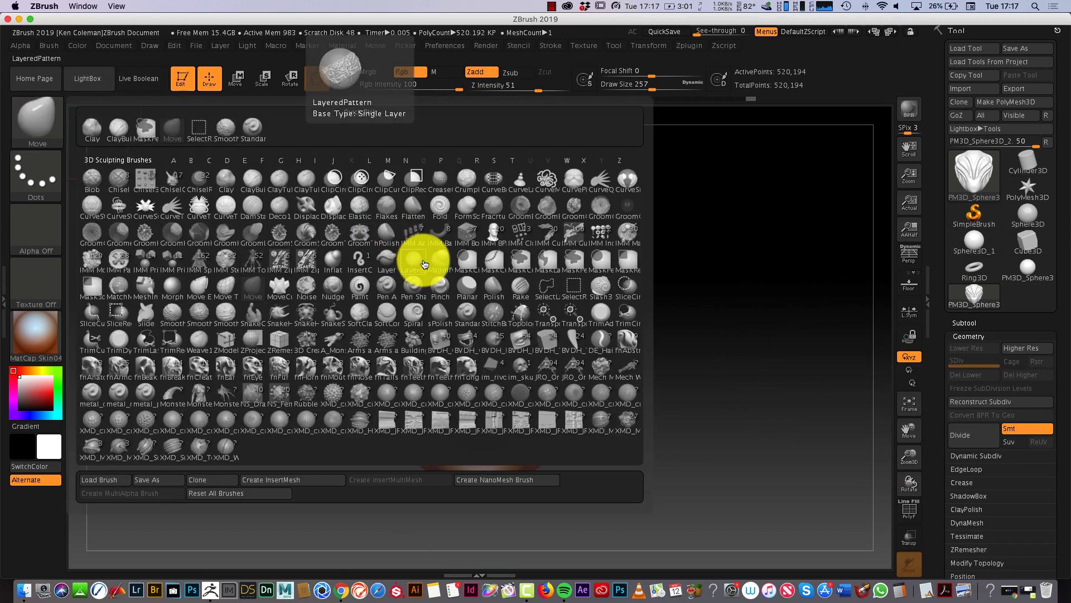
left_click(172, 178)
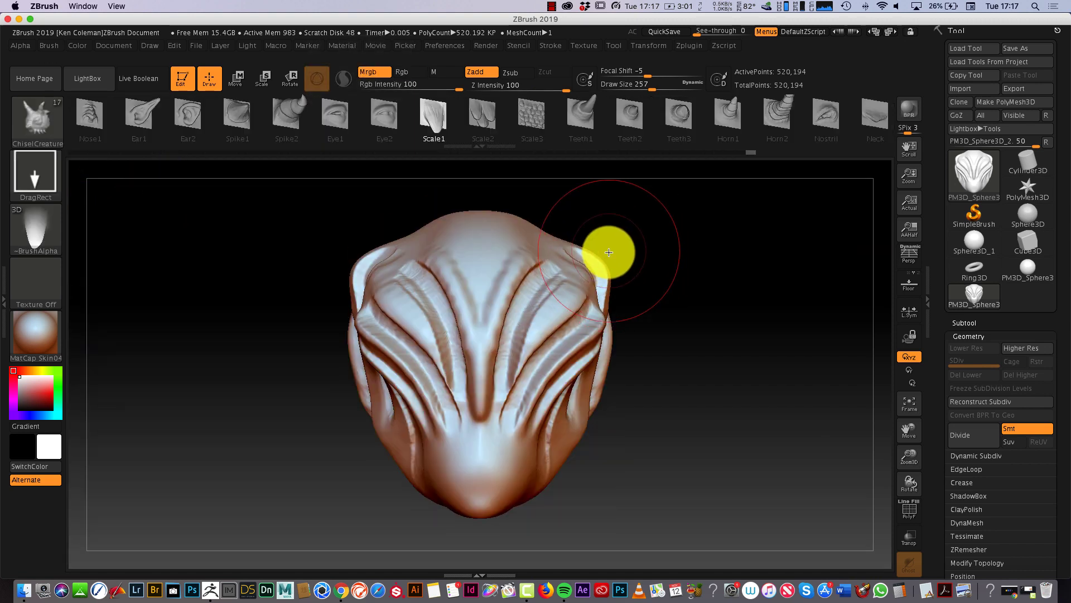
left_click(533, 116)
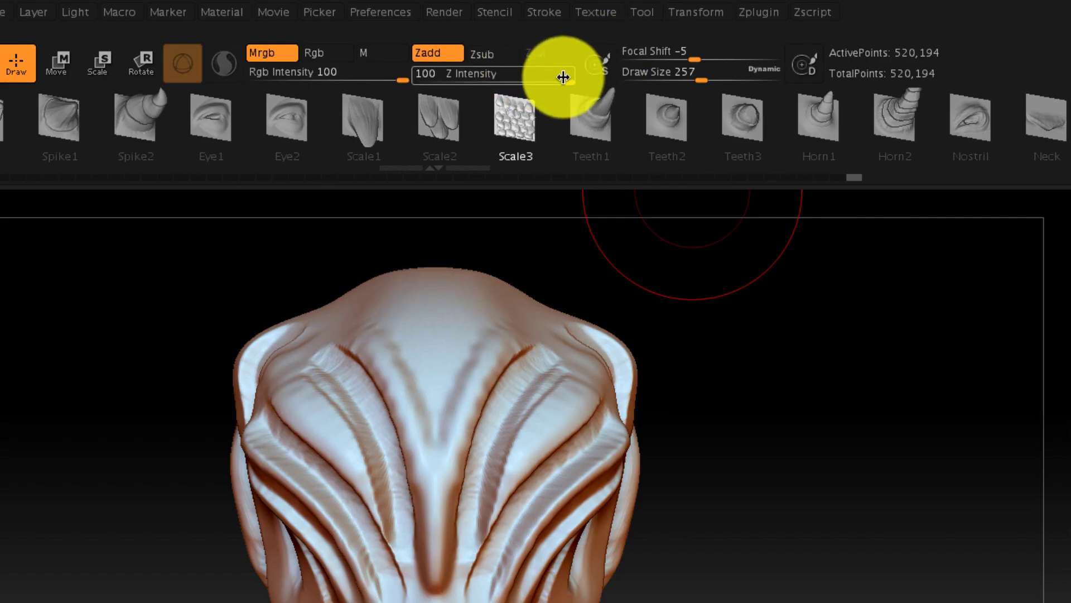
left_click_drag(562, 86, 540, 88)
key("Return")
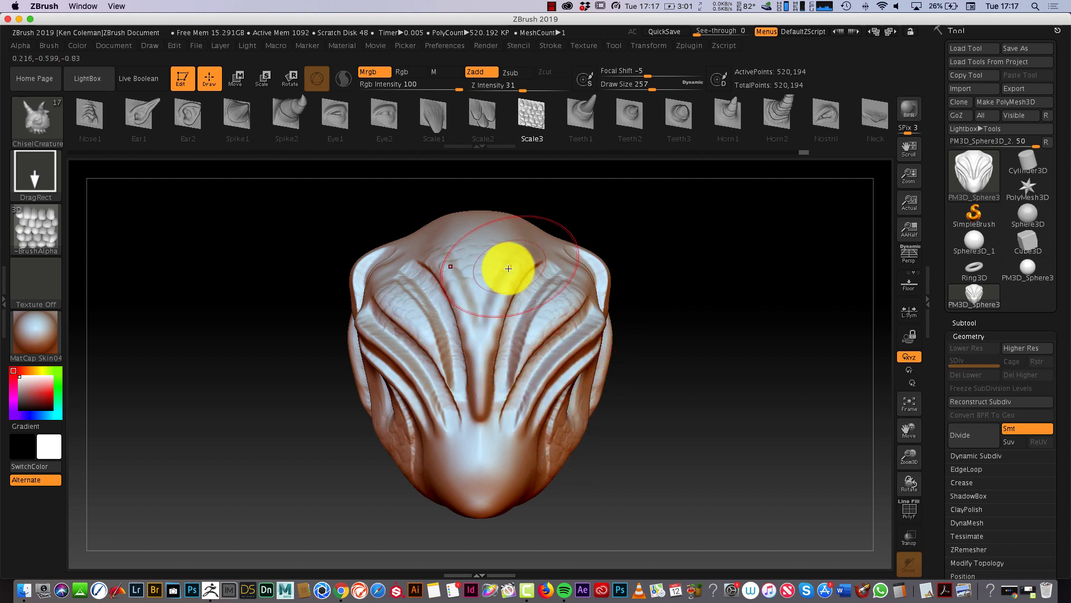
Stamp the scale pattern over the forehead, the sides of the head, and the snout
mouse_move(631, 357)
left_mouse_down()
mouse_move(653, 393)
mouse_move(598, 282)
mouse_move(574, 290)
mouse_move(580, 309)
left_mouse_up()
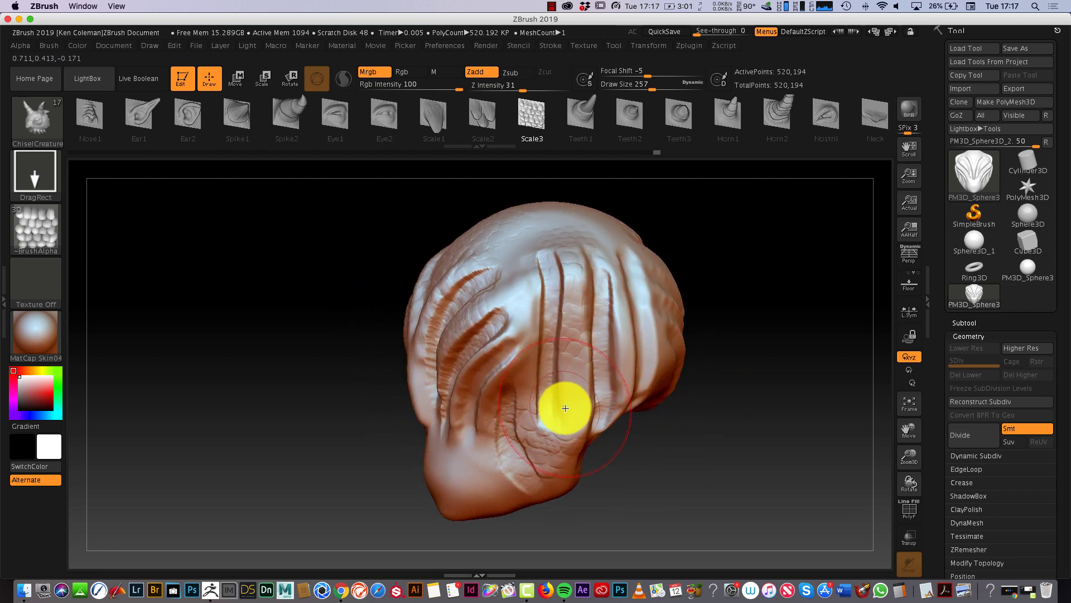
mouse_move(664, 413)
left_mouse_down()
mouse_move(723, 412)
mouse_move(651, 443)
mouse_move(702, 446)
left_mouse_up()
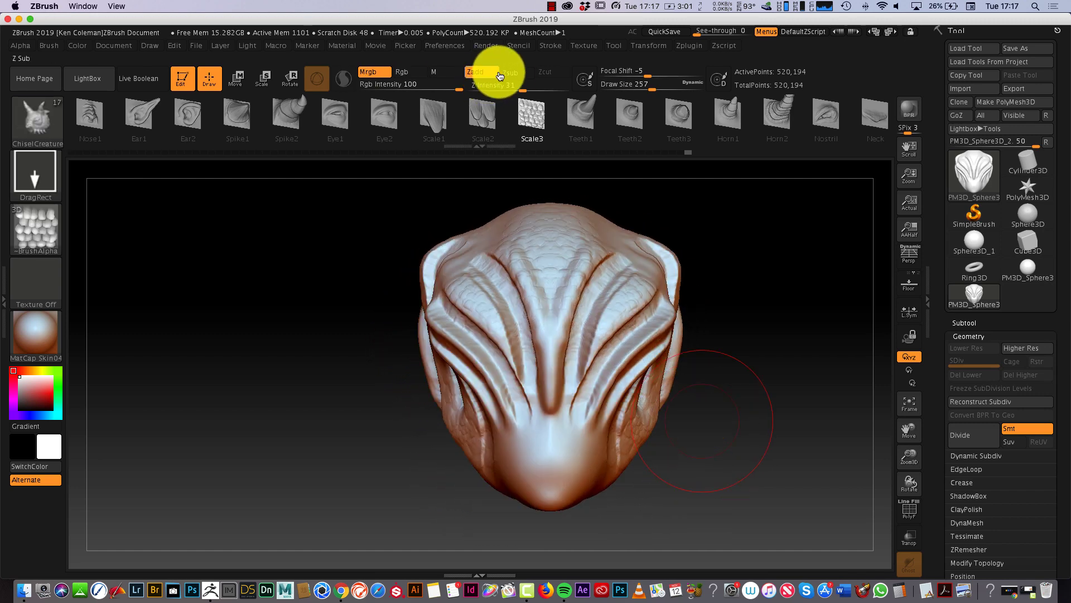
left_click_drag(730, 363, 719, 400)
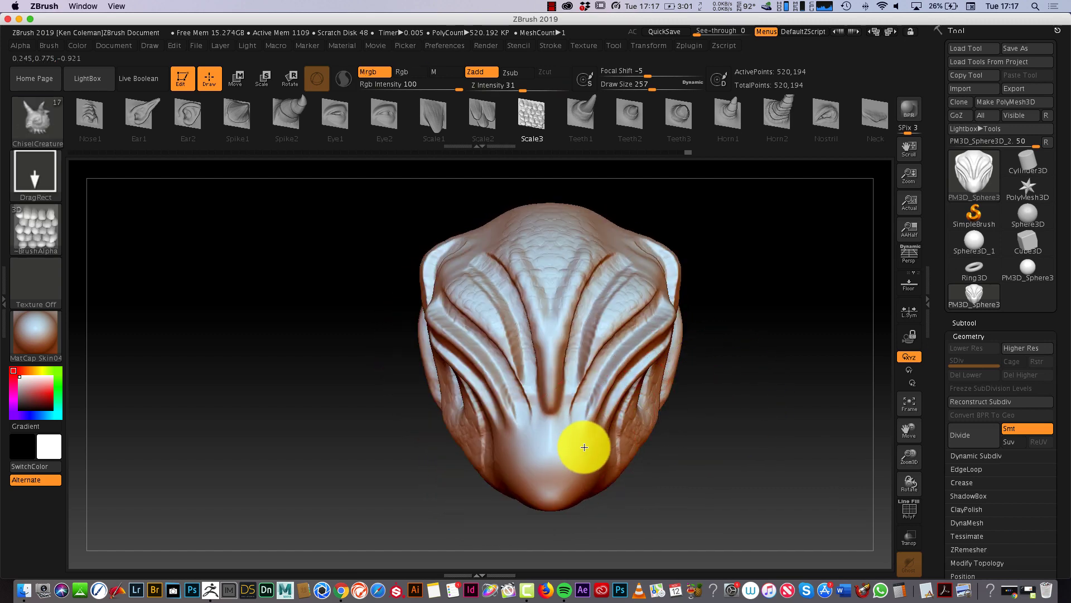
mouse_move(806, 378)
left_mouse_down()
mouse_move(758, 387)
mouse_move(778, 390)
left_mouse_up()
Set up the Standard brush with the DragRect stroke and Alpha 58, with the head enlarged in view
left_click(47, 131)
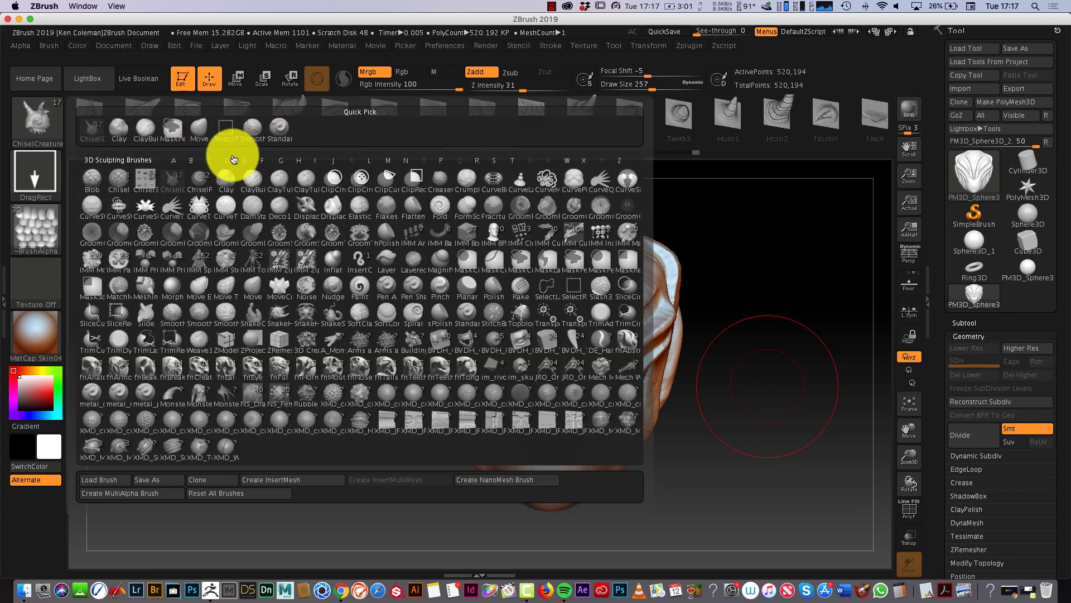
left_click(280, 129)
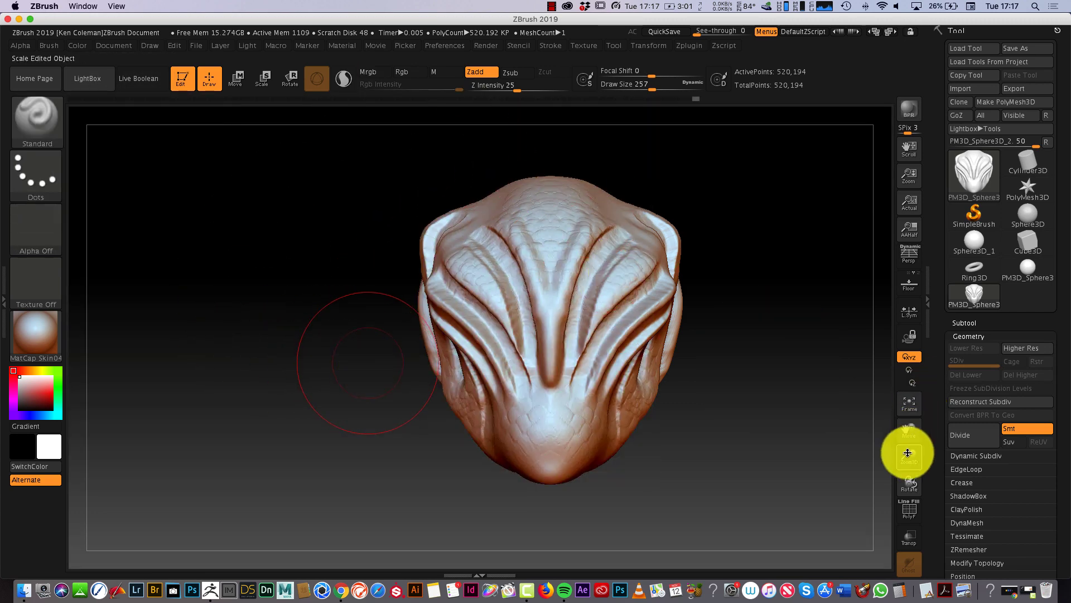
left_click_drag(904, 449, 864, 451)
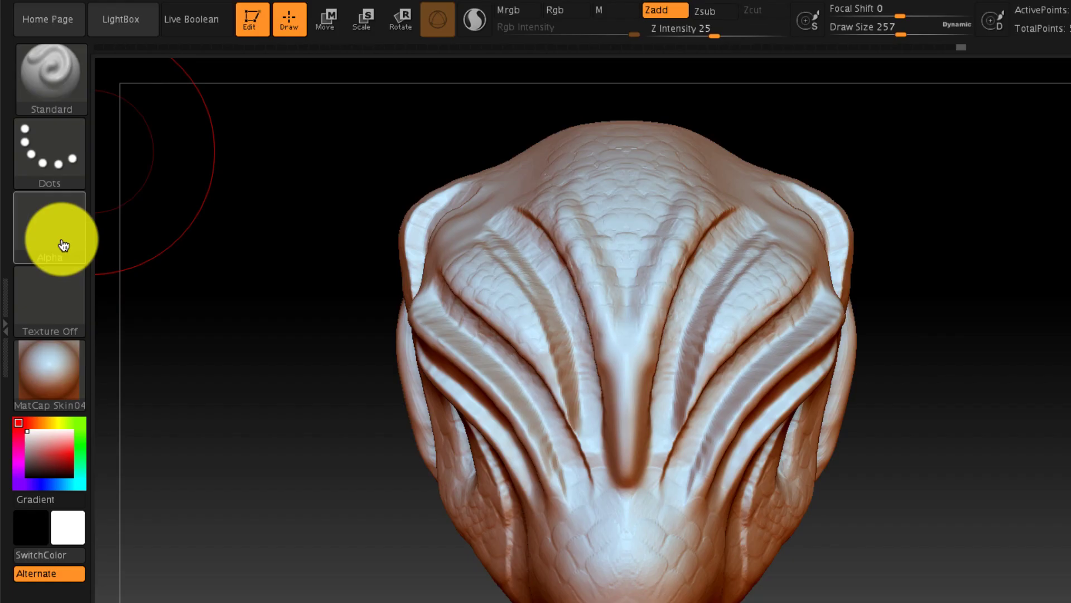
left_click(52, 188)
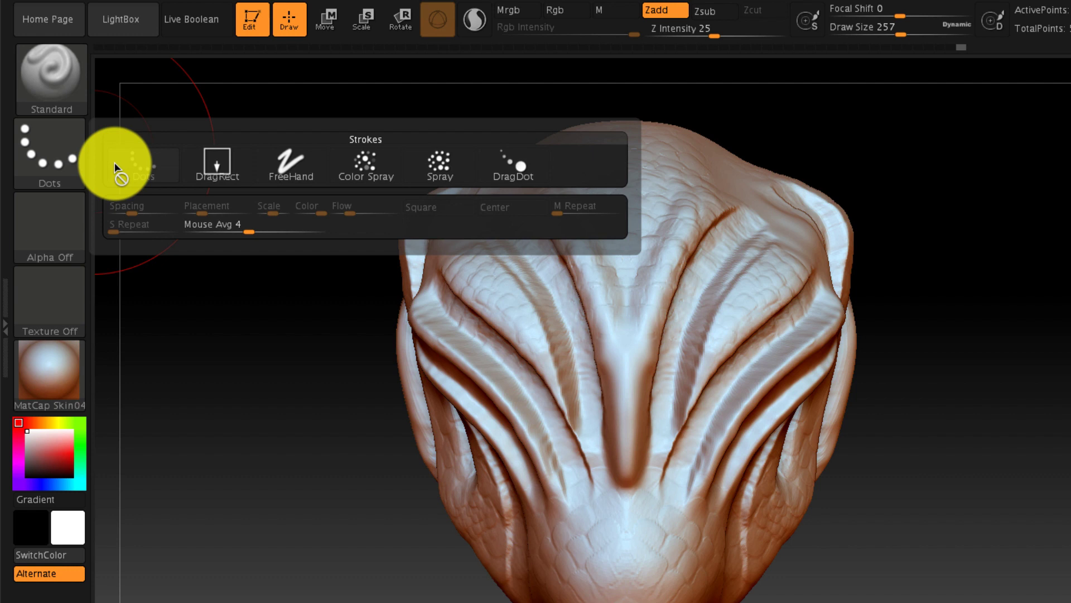
left_click(217, 162)
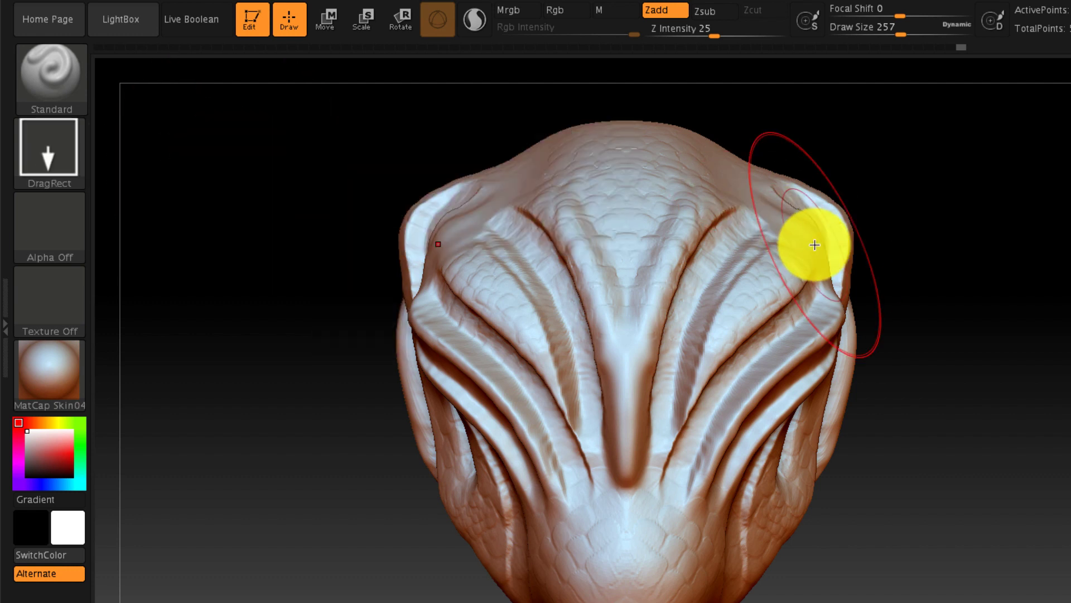
left_click(67, 245)
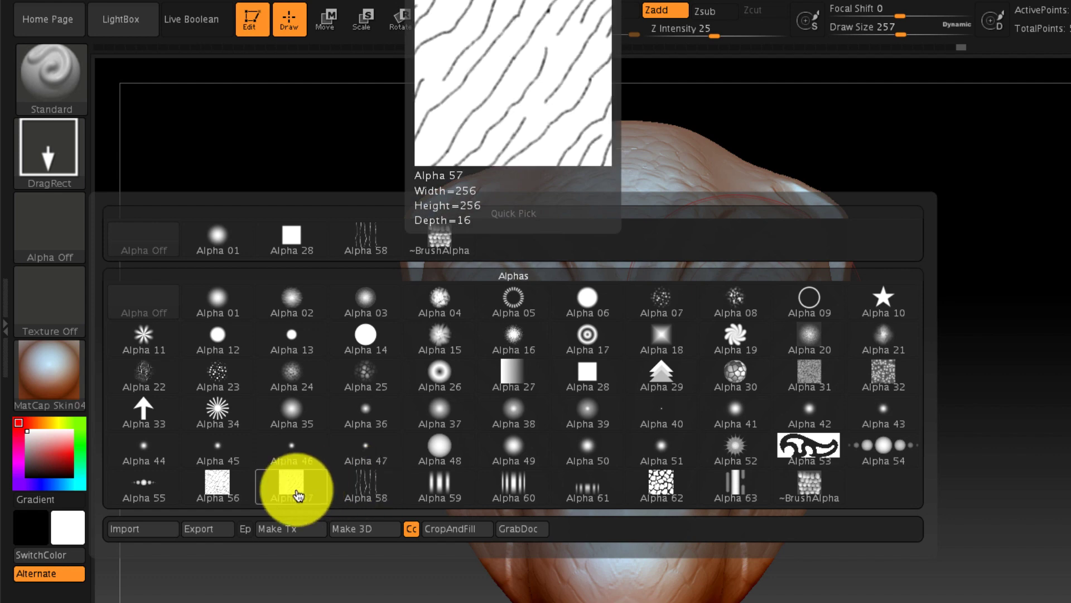
left_click(363, 491)
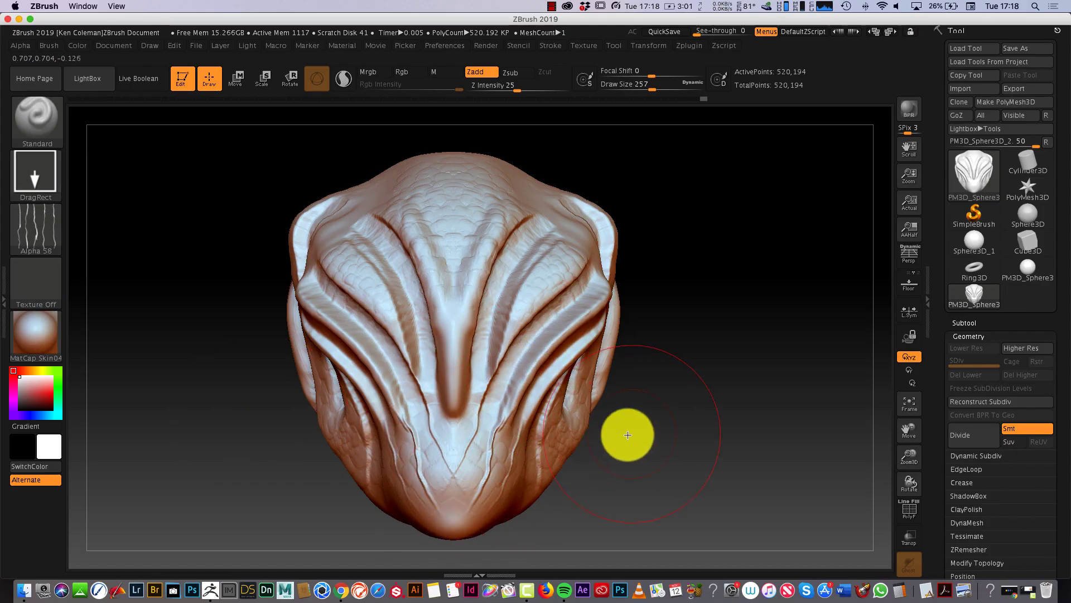
Stamp raised wrinkles over the snout, brow and sides of the head, and carve recessed ones with Zsub
mouse_move(626, 433)
left_mouse_down()
mouse_move(608, 443)
mouse_move(557, 429)
left_mouse_up()
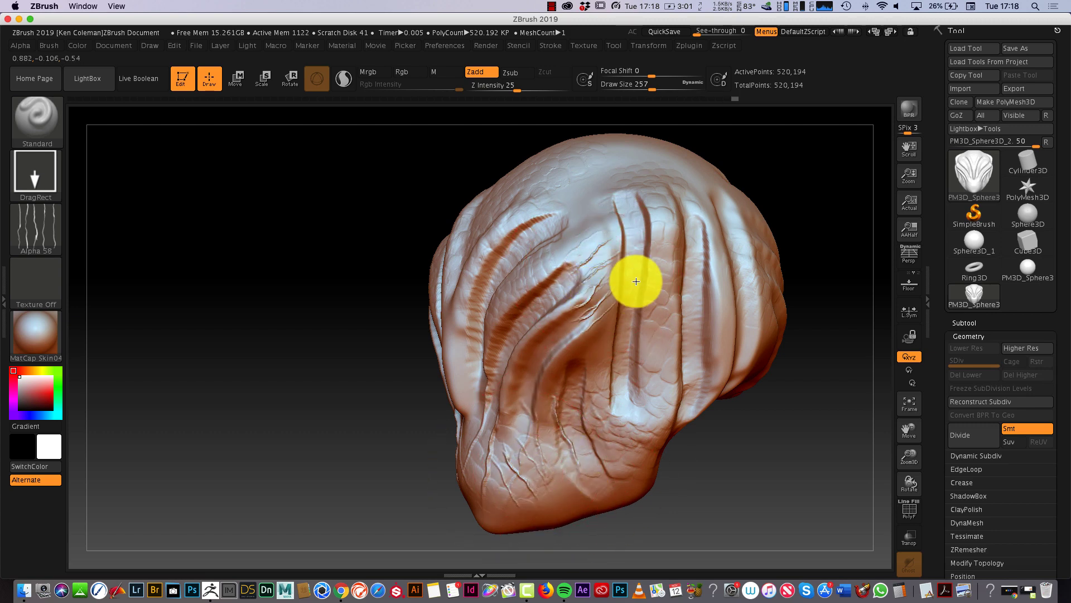
mouse_move(698, 415)
left_mouse_down()
mouse_move(721, 445)
mouse_move(754, 435)
mouse_move(747, 441)
left_mouse_up()
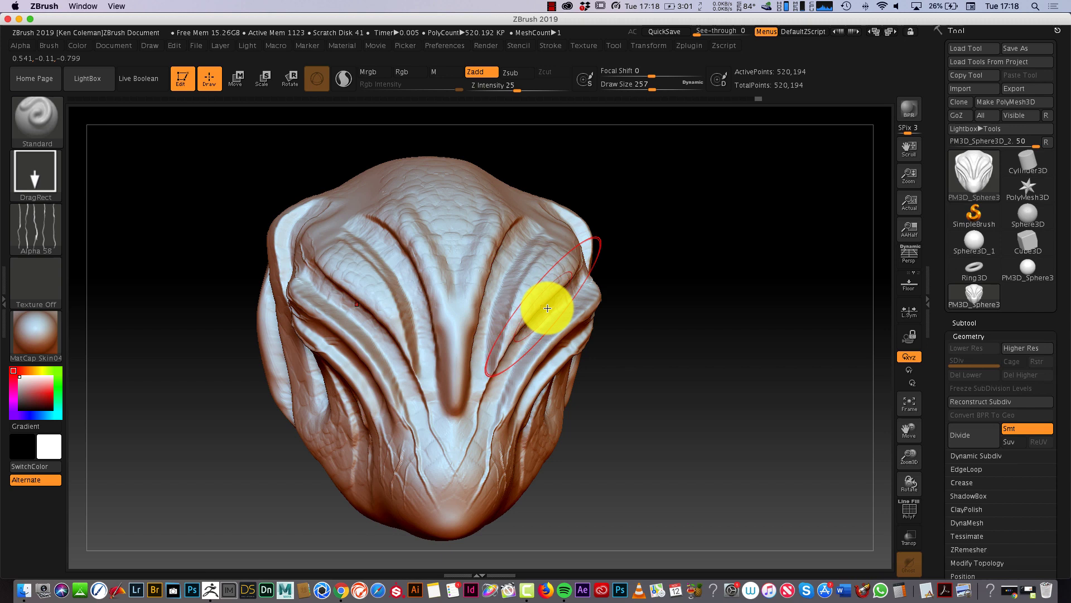
left_click_drag(593, 397, 612, 436)
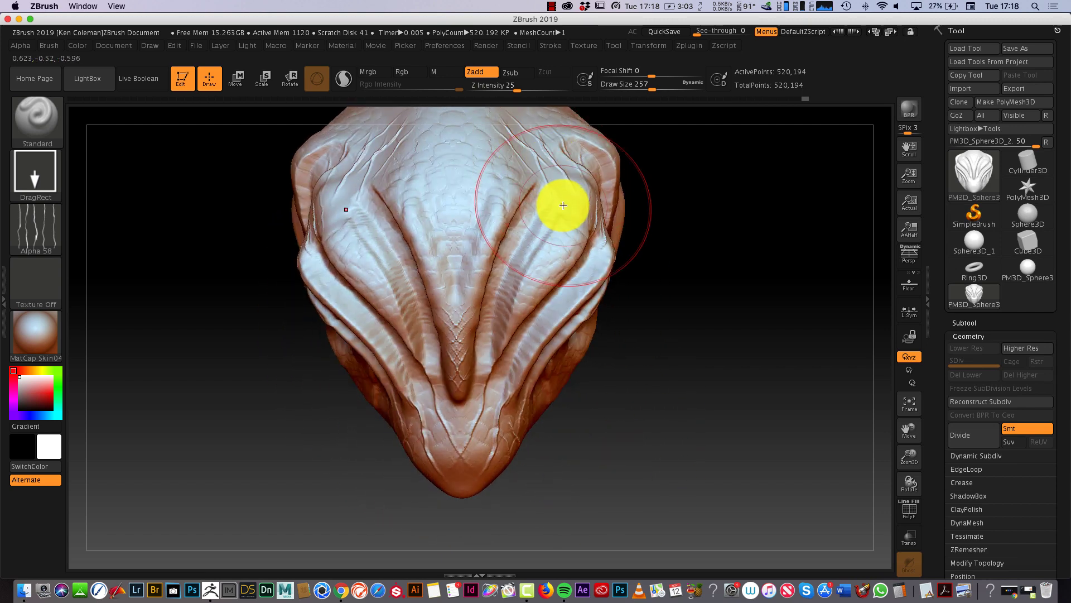
left_click(512, 73)
mouse_move(641, 313)
left_mouse_down()
mouse_move(617, 399)
mouse_move(672, 298)
mouse_move(628, 227)
mouse_move(648, 270)
left_mouse_up()
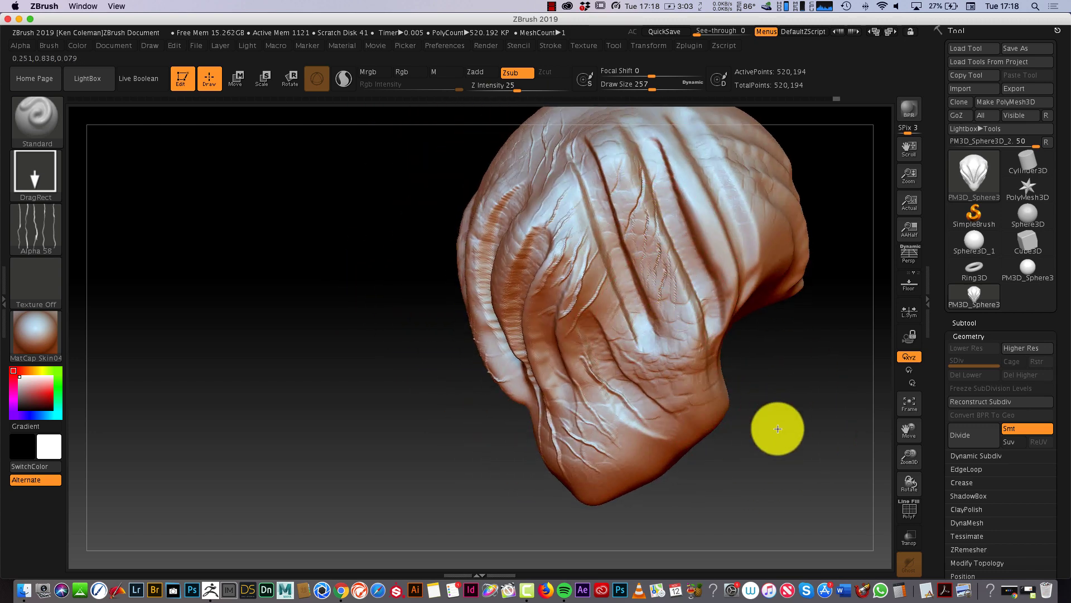
Choose Alpha 22 for the Standard brush, keeping the DragRect stroke and Zsub
left_click_drag(777, 428, 754, 397)
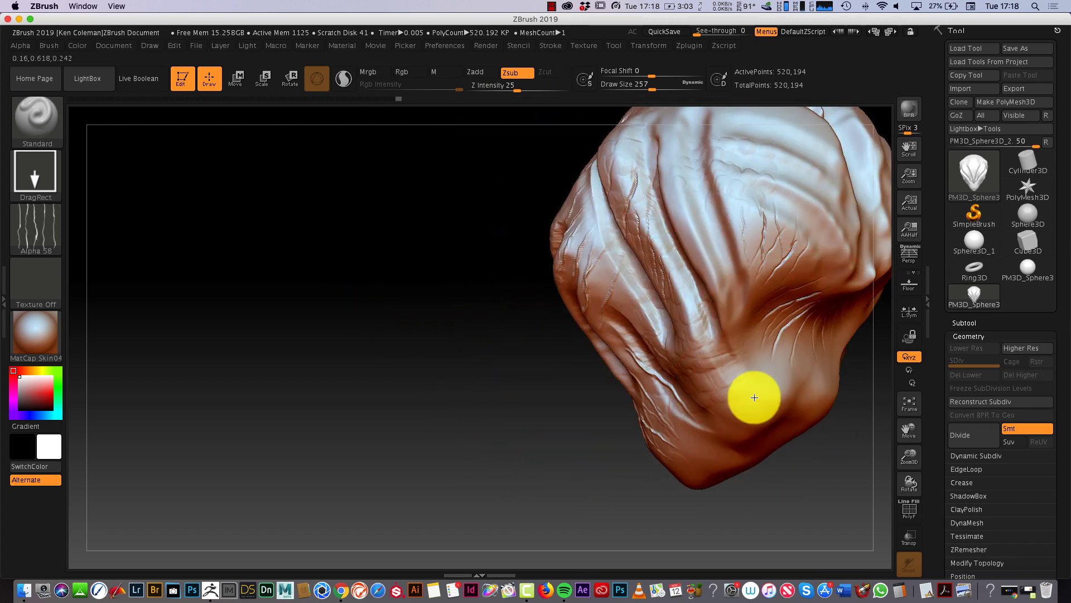
left_click_drag(780, 478, 851, 472)
left_click(907, 404)
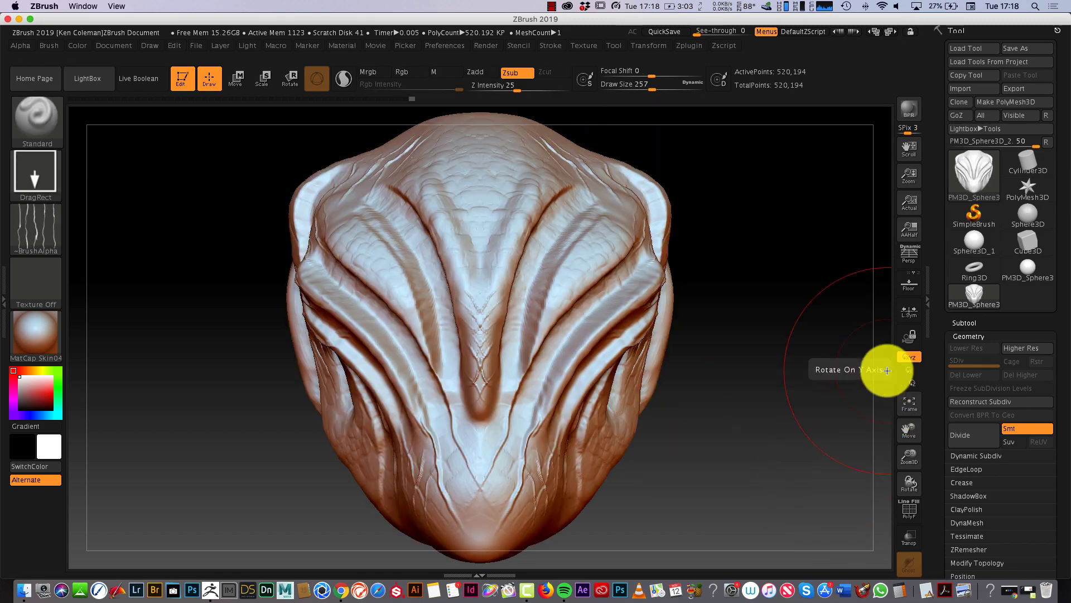
mouse_move(745, 446)
left_mouse_down()
mouse_move(677, 459)
mouse_move(787, 448)
mouse_move(765, 447)
left_mouse_up()
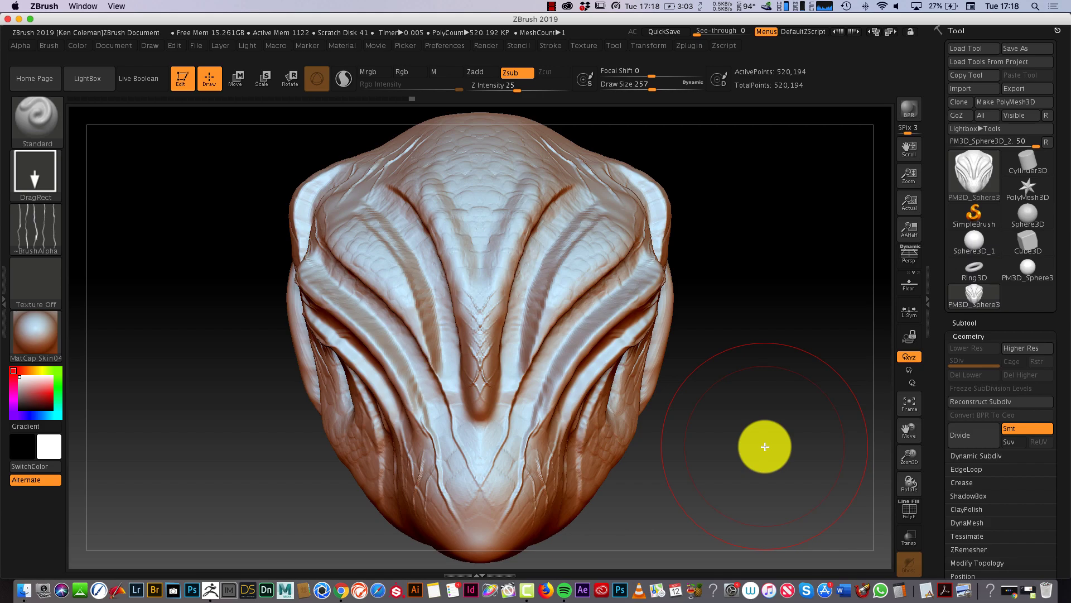
left_click(40, 230)
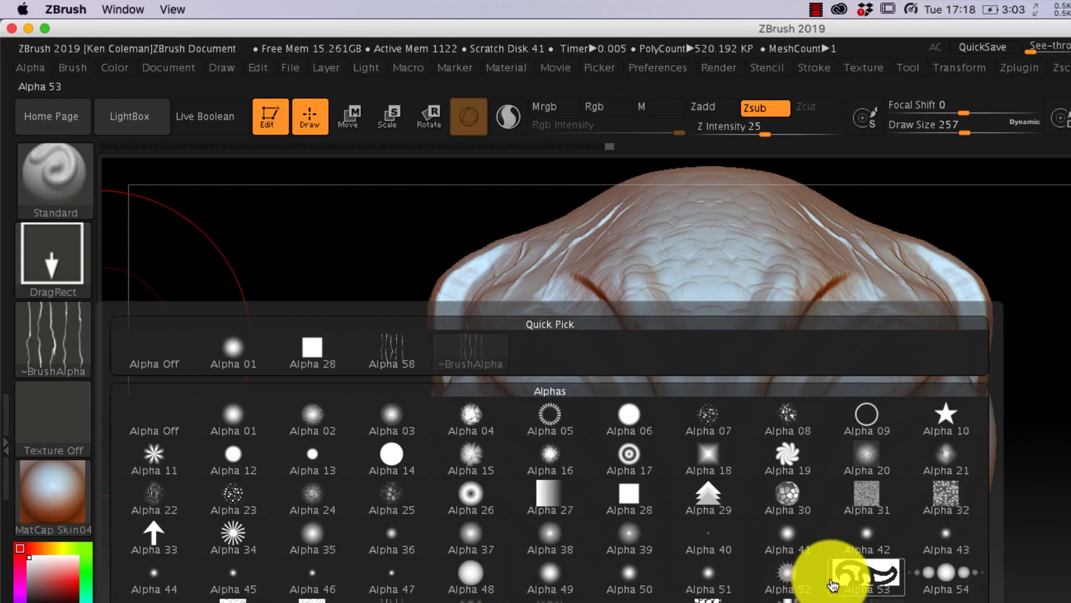
left_click(158, 494)
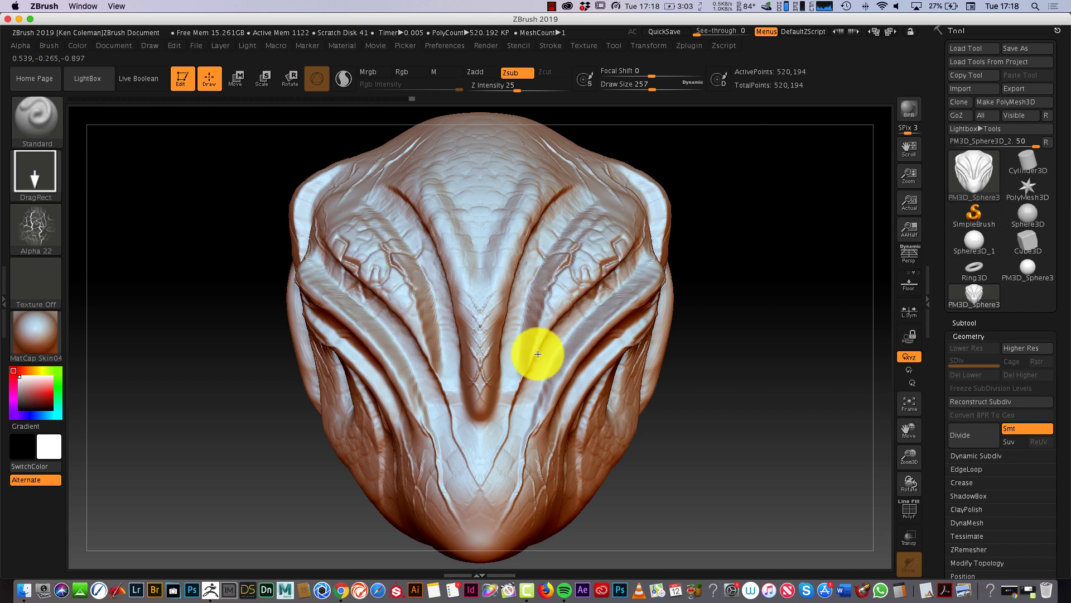
Stamp recessed Alpha 22 cracks over the brow, the sides of the head and the snout
left_click_drag(538, 353, 529, 359)
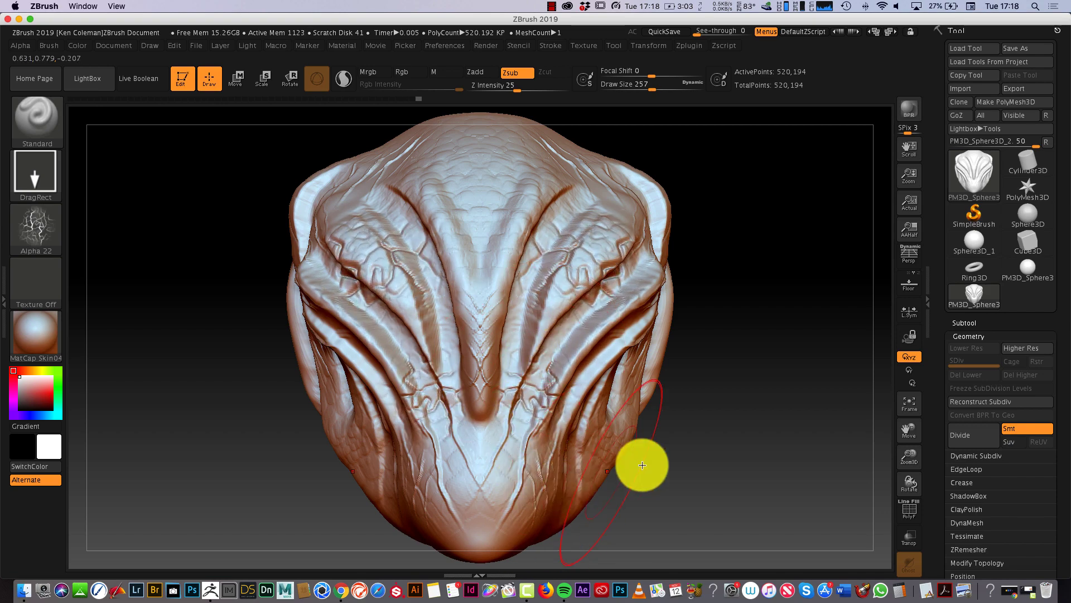
left_click_drag(639, 466, 770, 335)
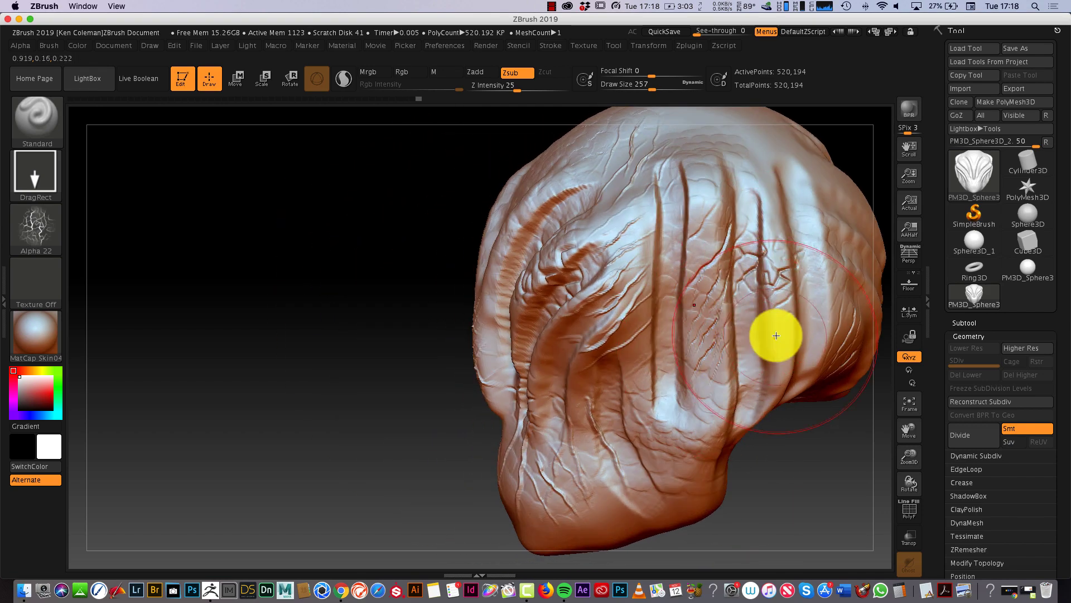
left_click_drag(689, 420, 652, 403)
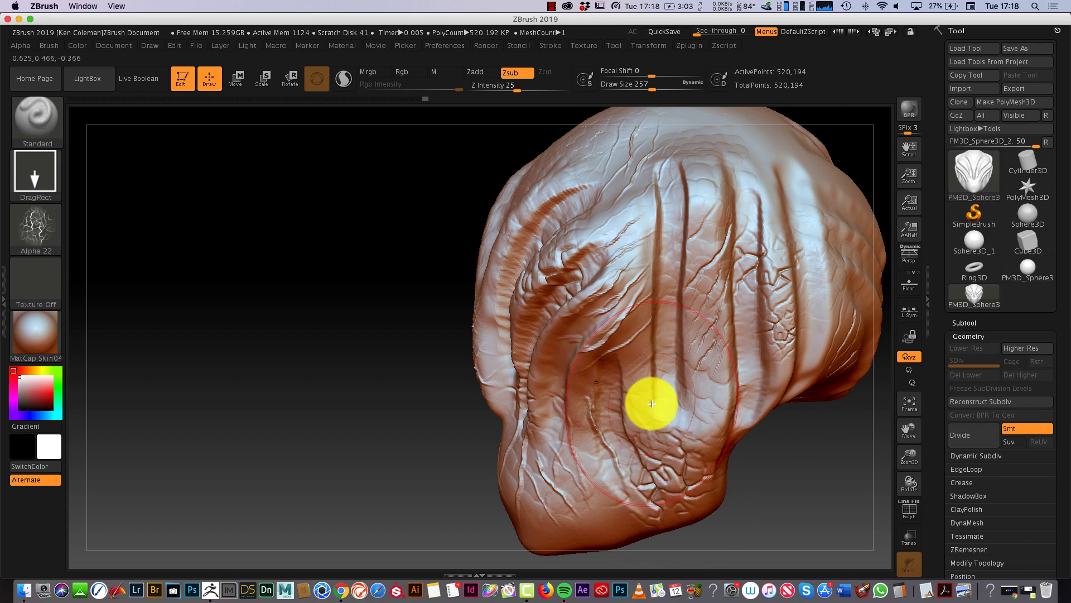
left_click_drag(622, 461, 621, 450)
left_click_drag(780, 493, 838, 468)
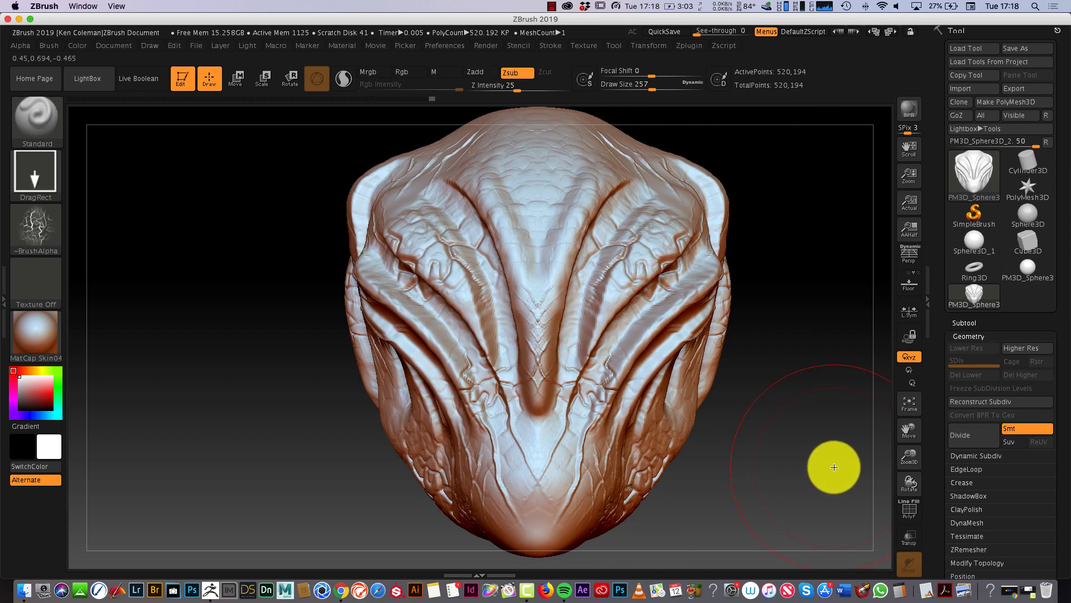
left_click_drag(568, 476, 595, 555)
left_click_drag(719, 511, 728, 531)
Select the sPolish brush for work on the back of the head
left_click_drag(890, 412, 839, 450)
left_click_drag(800, 414, 687, 421)
left_click(40, 122)
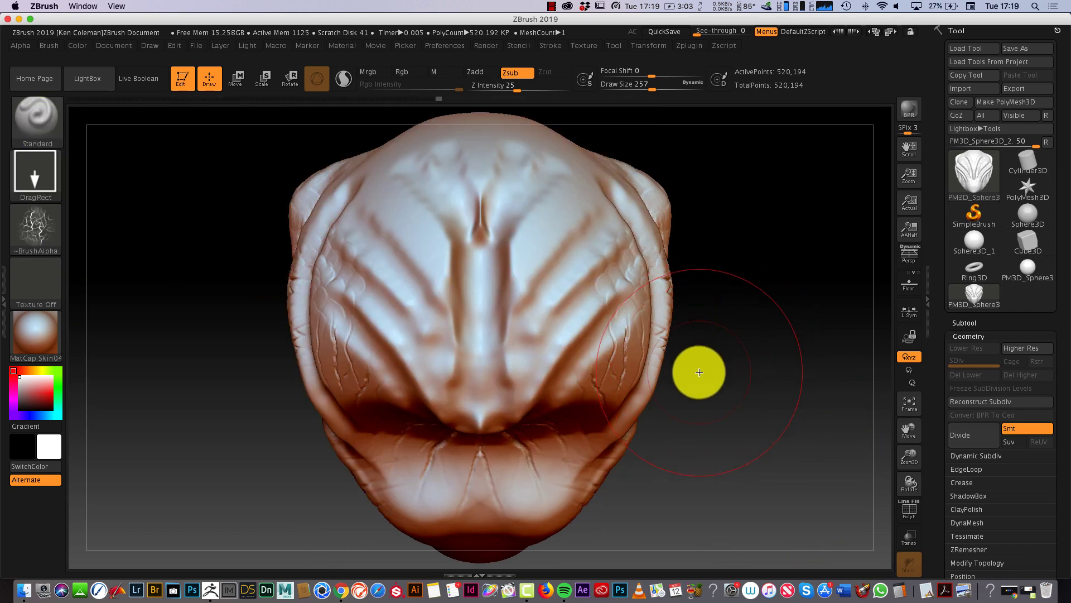
left_click(34, 122)
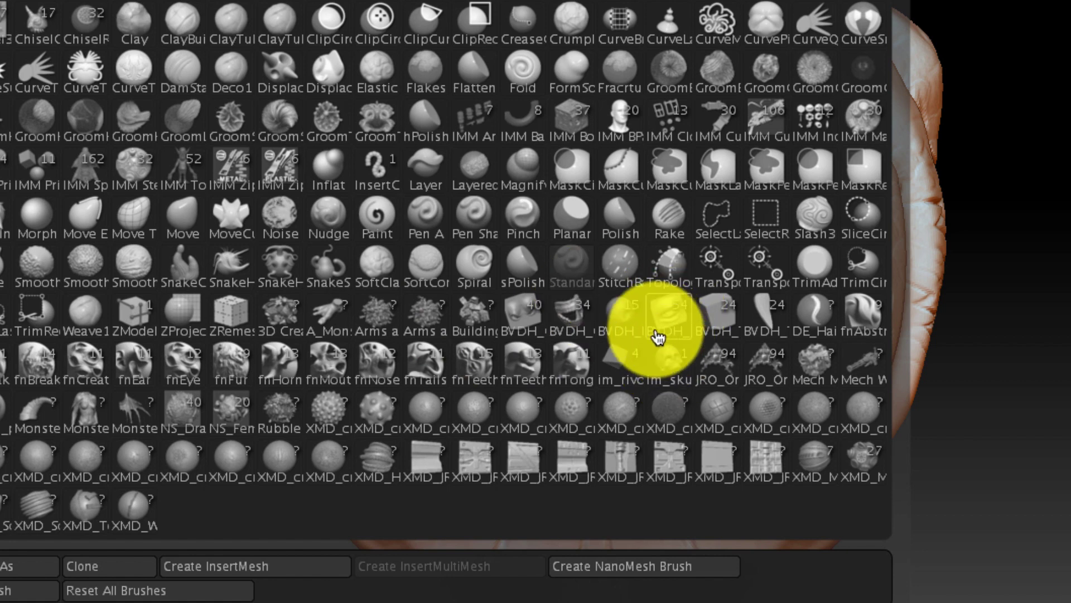
left_click(523, 275)
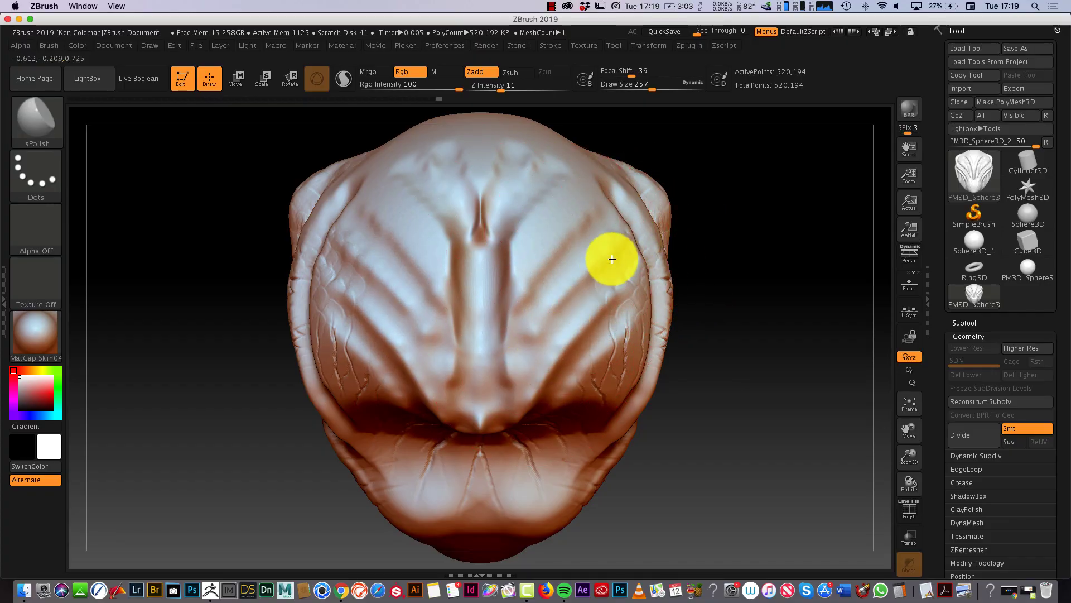
Polish down the ridges and wrinkles across the back of the head
mouse_move(556, 309)
left_mouse_down()
mouse_move(486, 215)
mouse_move(584, 358)
mouse_move(574, 394)
mouse_move(588, 373)
mouse_move(553, 420)
left_mouse_up()
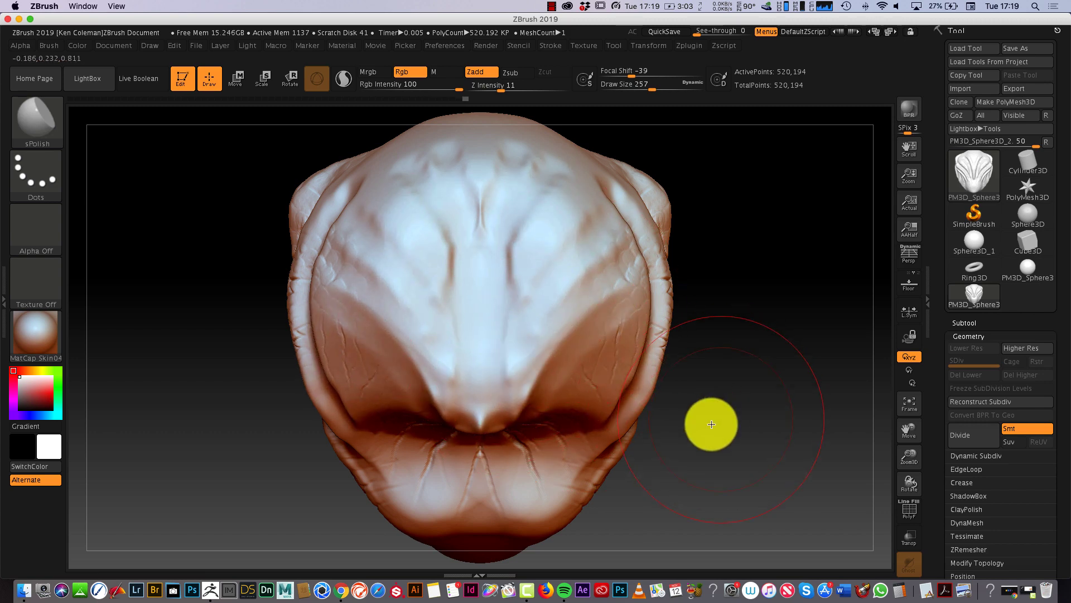
mouse_move(710, 425)
left_mouse_down()
mouse_move(705, 487)
mouse_move(722, 442)
mouse_move(677, 358)
left_mouse_up()
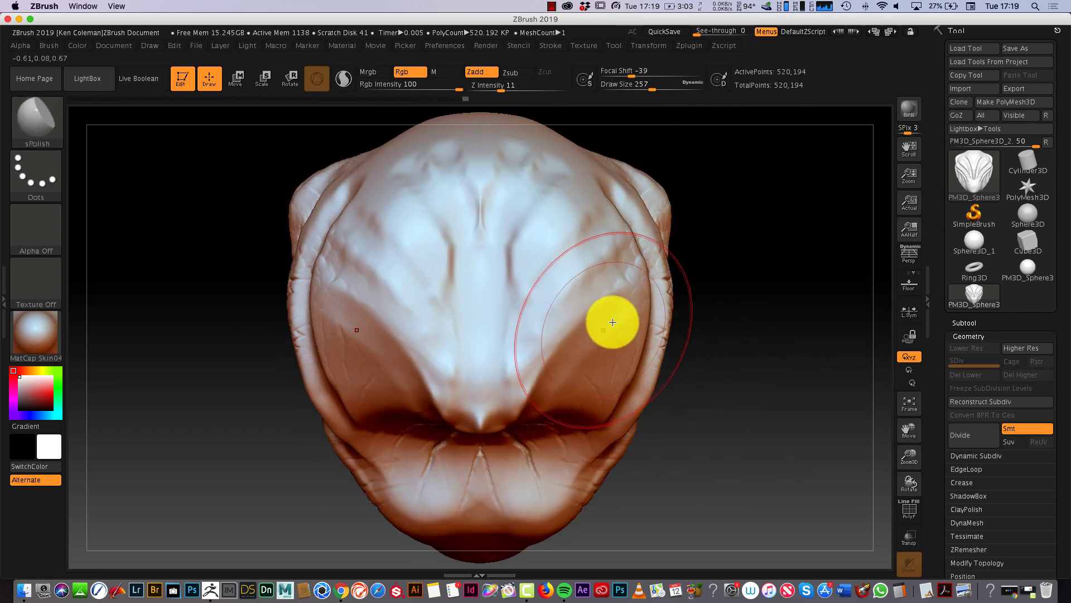
left_click_drag(513, 244, 494, 288)
mouse_move(651, 438)
left_mouse_down()
mouse_move(677, 444)
mouse_move(677, 467)
mouse_move(668, 373)
left_mouse_up()
Switch to the TrimAdaptive brush at Draw Size 108 and cut flat planes into the back of the head
key("b")
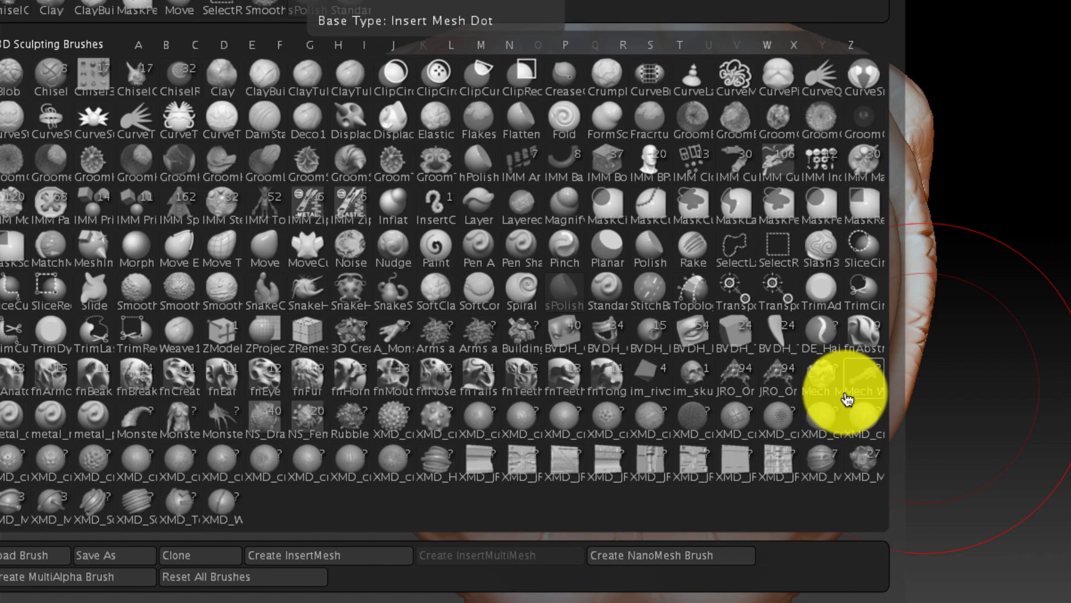
left_click(823, 291)
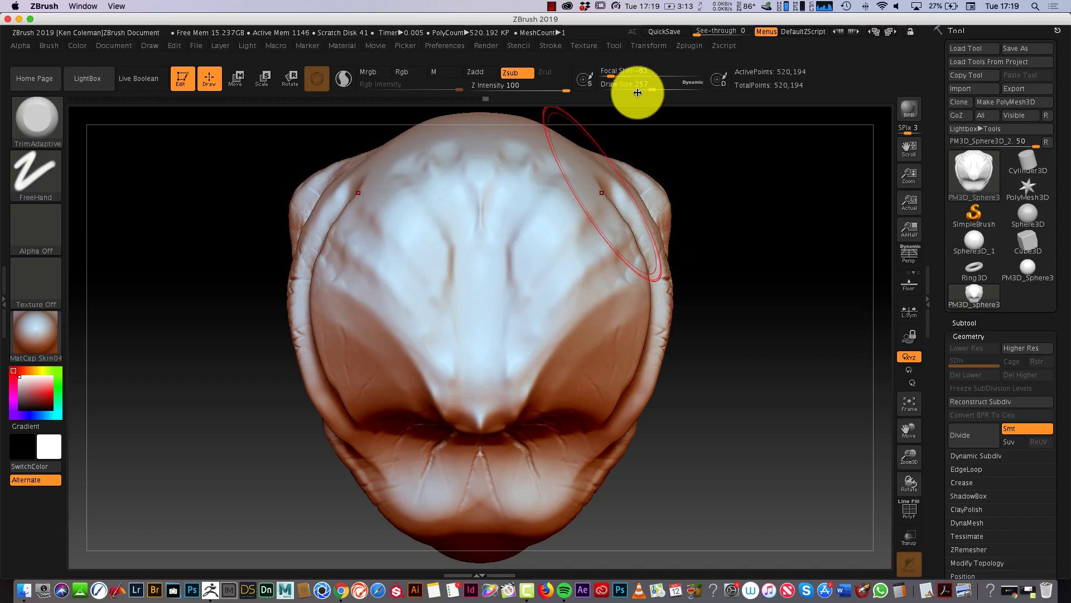
left_click(634, 87)
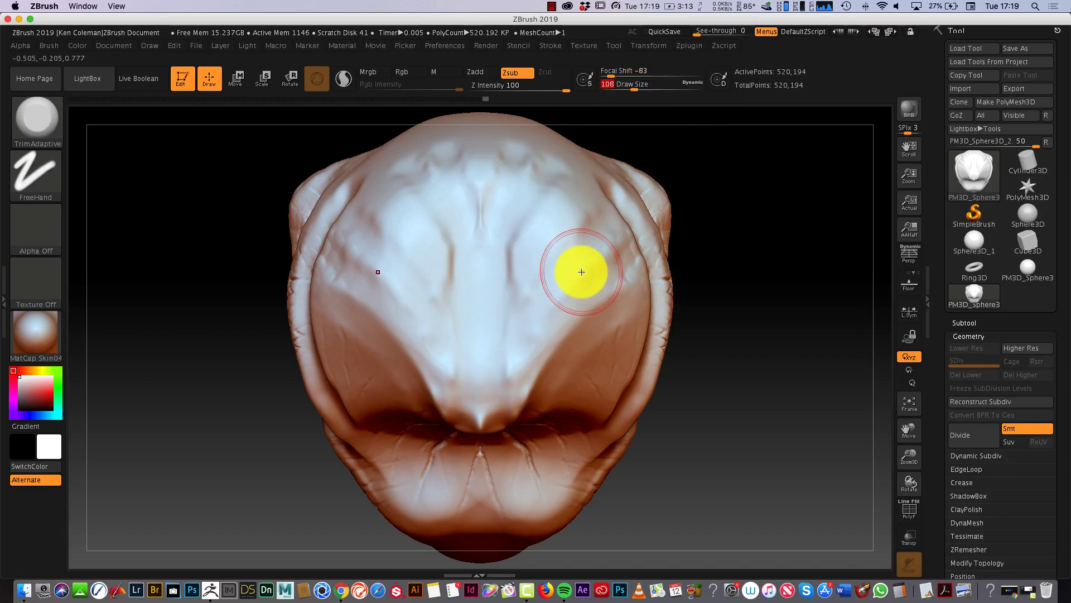
mouse_move(582, 272)
left_mouse_down()
mouse_move(522, 349)
mouse_move(558, 307)
mouse_move(618, 327)
left_mouse_up()
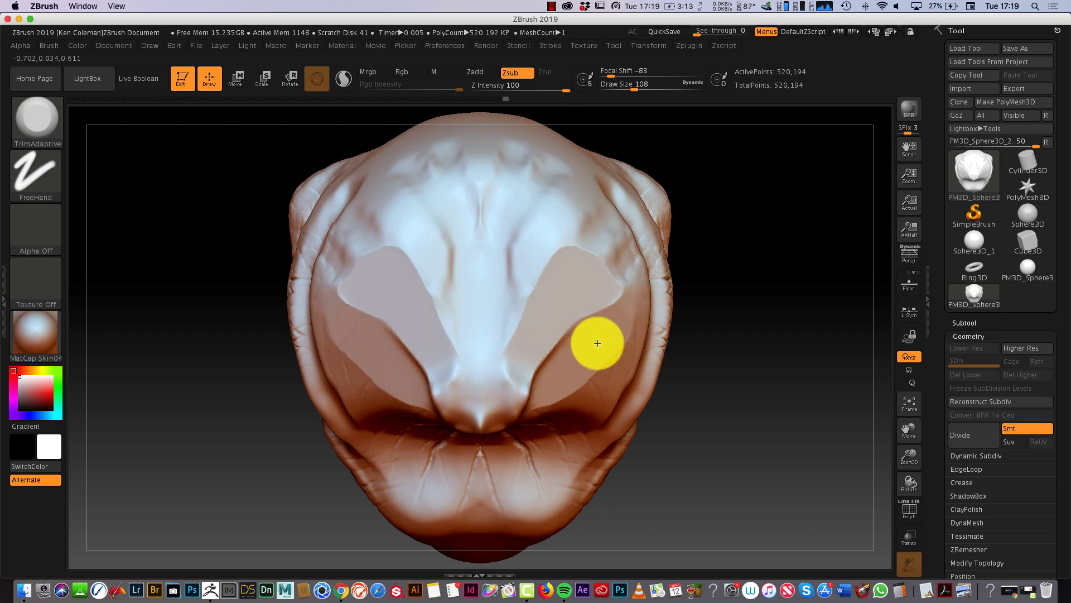
left_click_drag(672, 415, 667, 423)
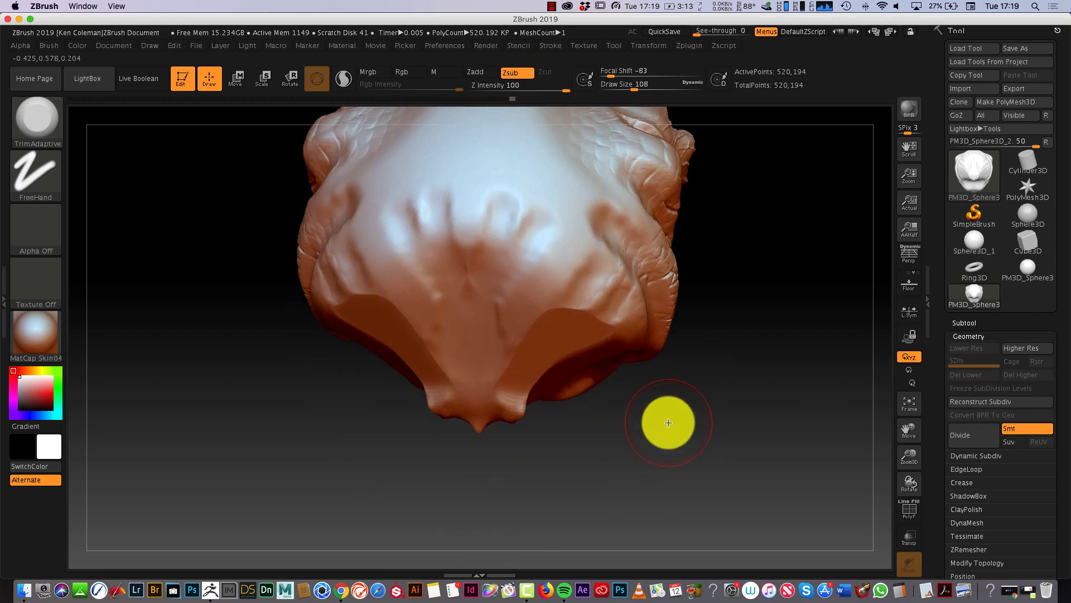
left_click_drag(508, 310, 492, 385)
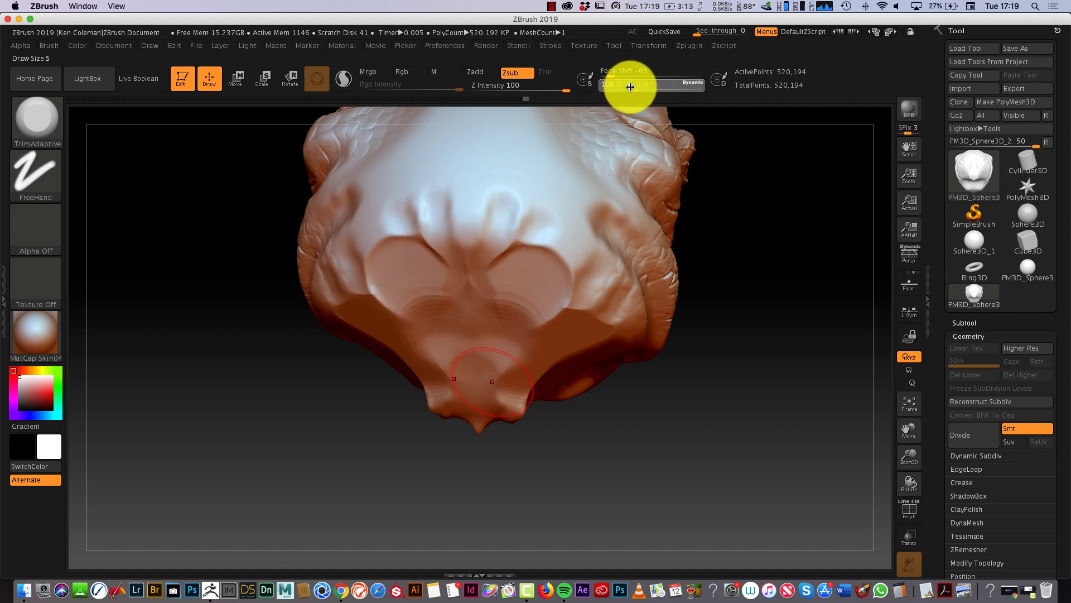
Set the Draw Size to 71 and trim further flat facets along the sides and underside of the head's back
left_click_drag(630, 87, 619, 87)
left_click_drag(583, 295, 514, 398)
left_click_drag(586, 301, 537, 366)
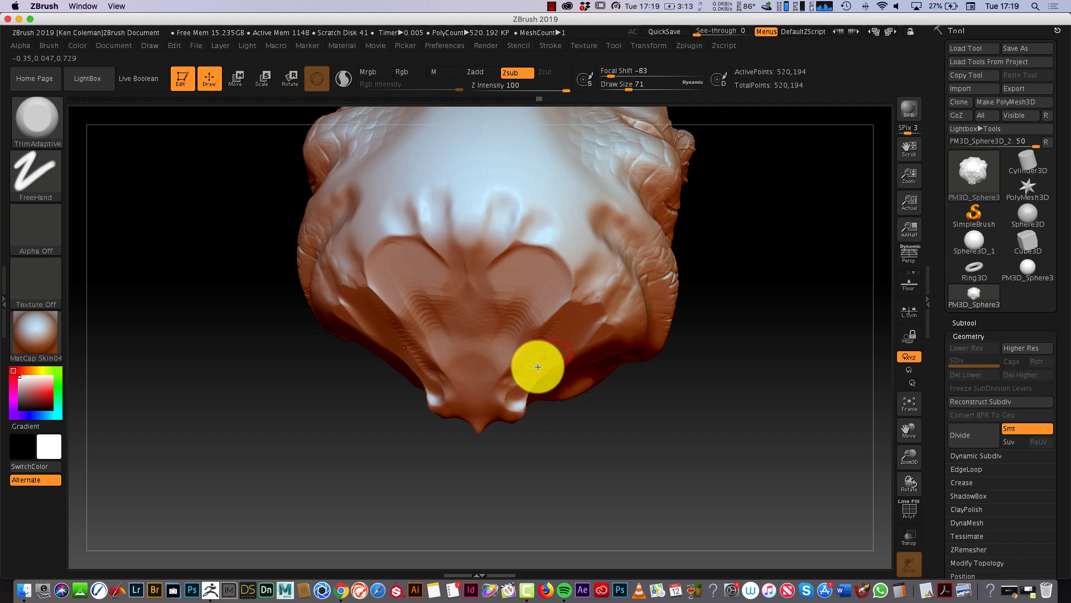
mouse_move(650, 398)
left_mouse_down()
mouse_move(691, 327)
mouse_move(677, 277)
mouse_move(642, 295)
left_mouse_up()
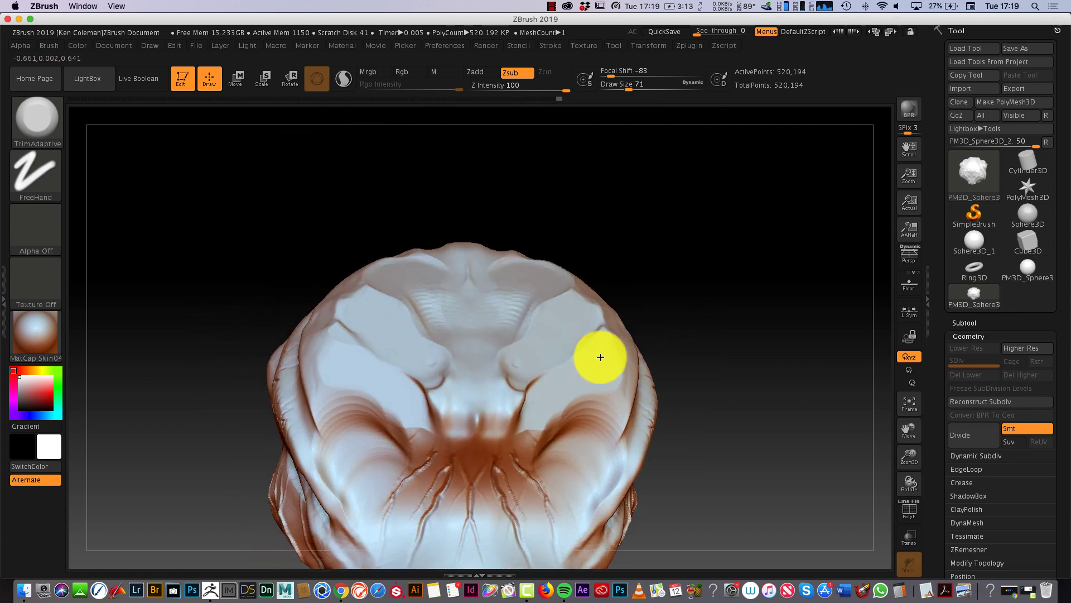
mouse_move(587, 418)
left_mouse_down()
mouse_move(588, 428)
mouse_move(590, 414)
left_mouse_up()
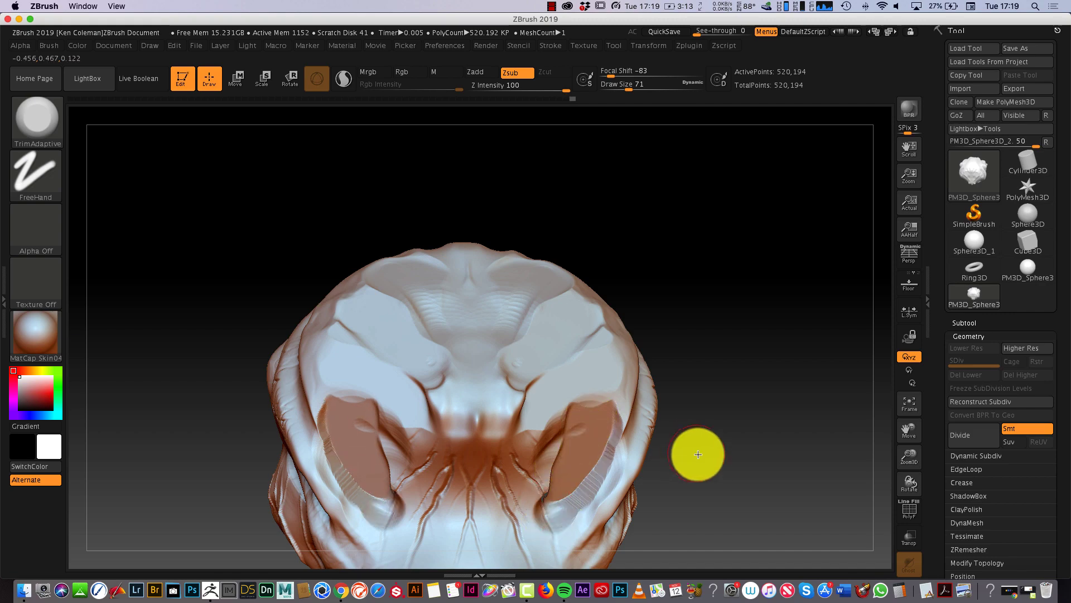
Set TrimAdaptive to Zadd and build up raised flat plates on both sides of the back of the head
mouse_move(698, 454)
left_mouse_down()
mouse_move(662, 486)
mouse_move(585, 503)
mouse_move(714, 512)
left_mouse_up()
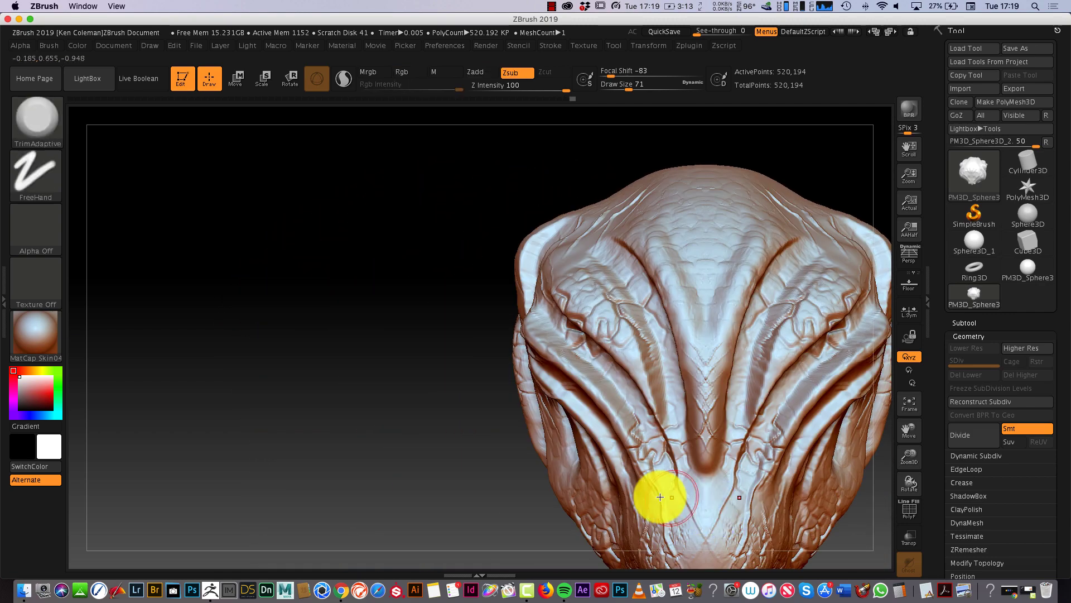
mouse_move(853, 512)
left_mouse_down()
mouse_move(741, 522)
mouse_move(736, 507)
left_mouse_up()
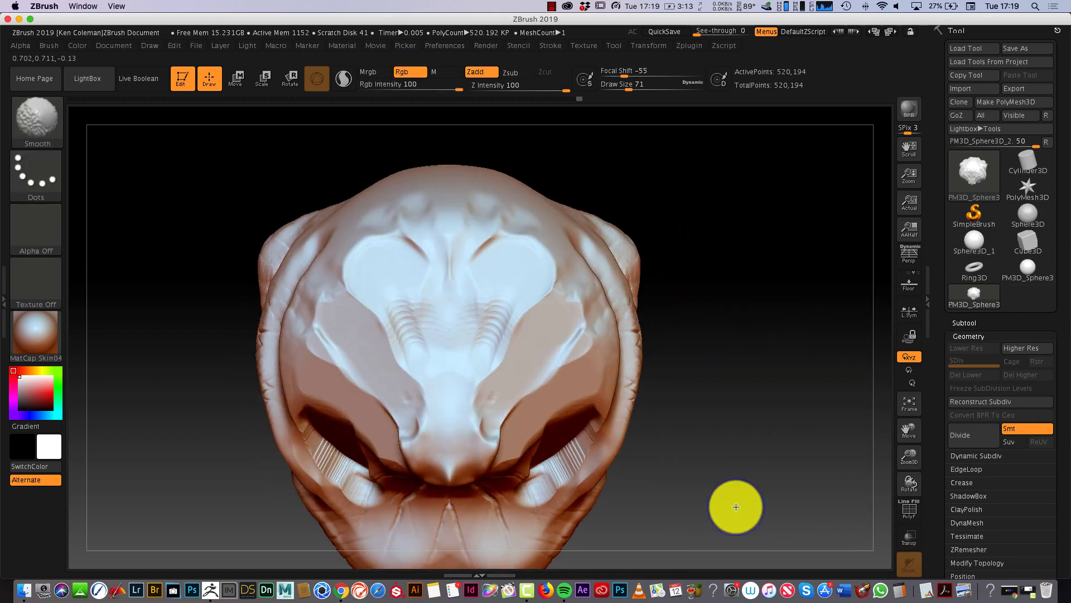
left_click(473, 78)
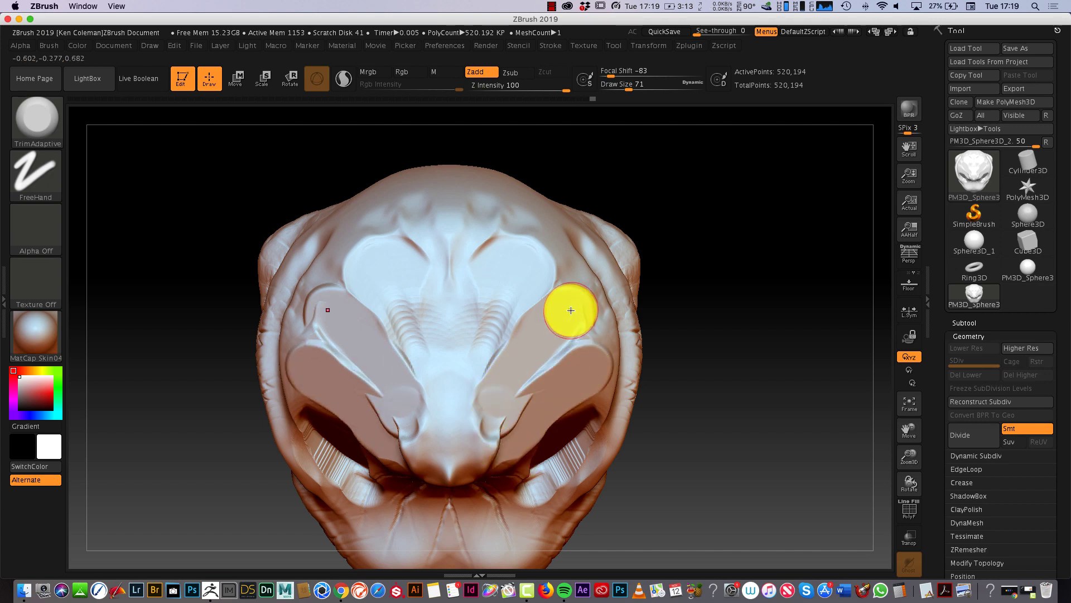
mouse_move(523, 211)
left_mouse_down()
mouse_move(543, 306)
mouse_move(559, 311)
mouse_move(500, 445)
left_mouse_up()
mouse_move(652, 360)
left_mouse_down()
mouse_move(693, 451)
mouse_move(720, 423)
mouse_move(682, 410)
left_mouse_up()
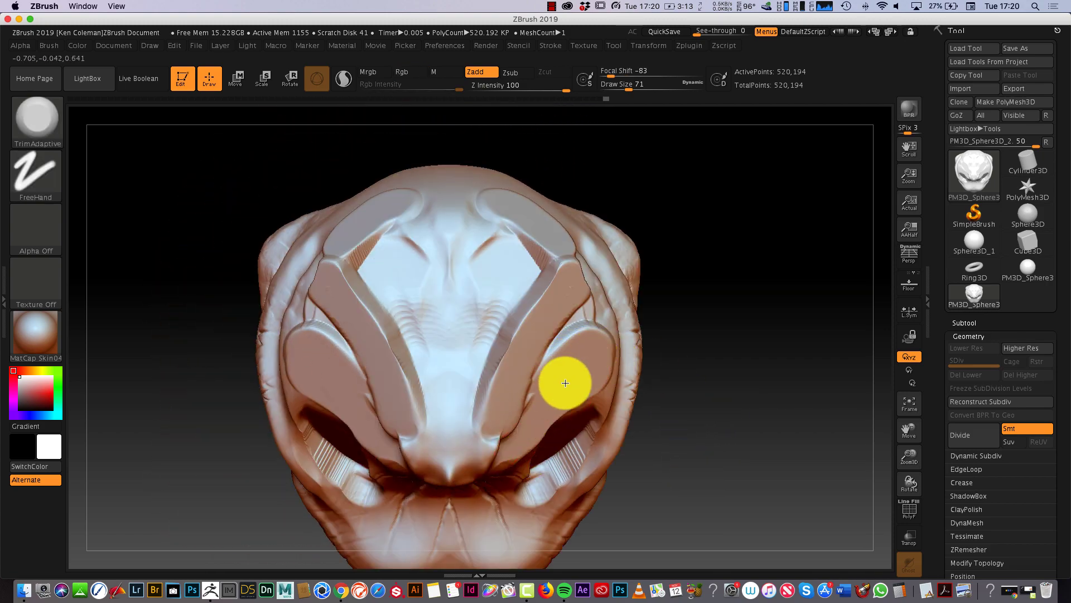
left_click_drag(707, 446, 748, 425)
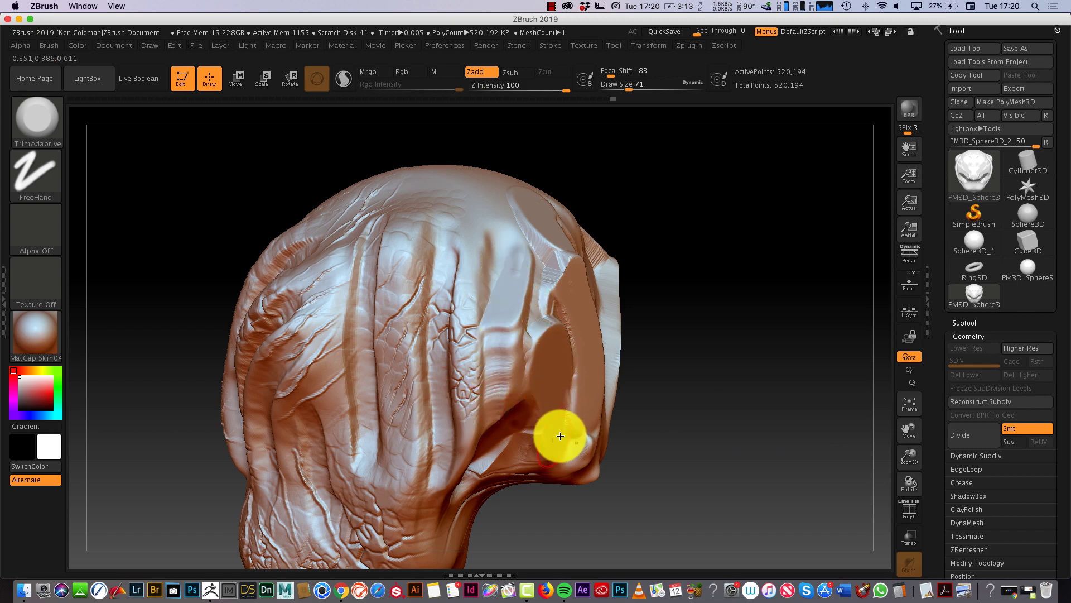
left_click_drag(560, 436, 736, 475)
Review the brush library, the Transform options and the sculpted head from the front and side
left_click(37, 119)
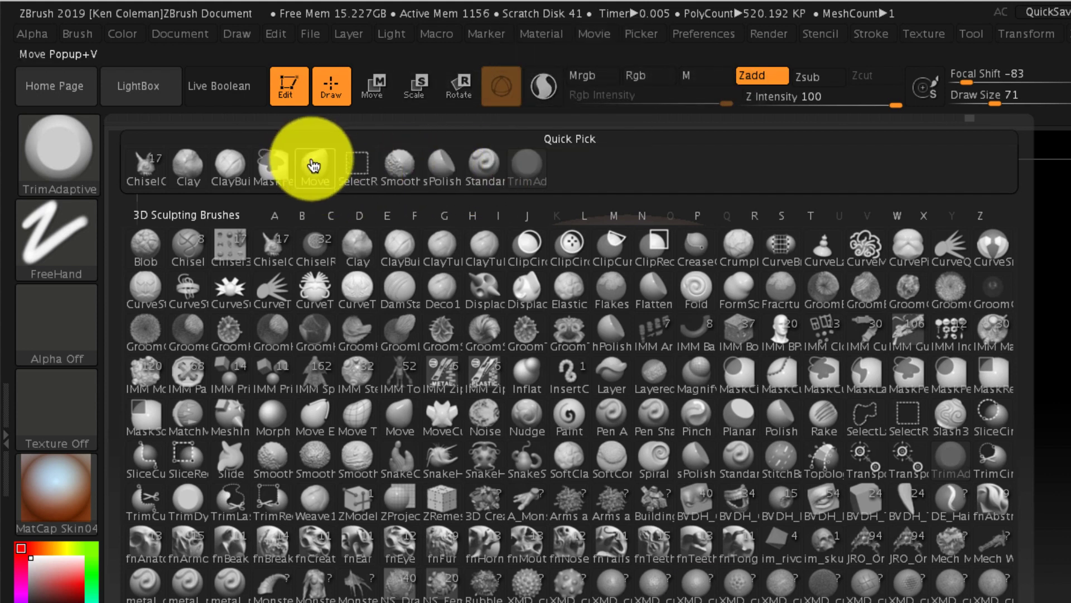
key("Escape")
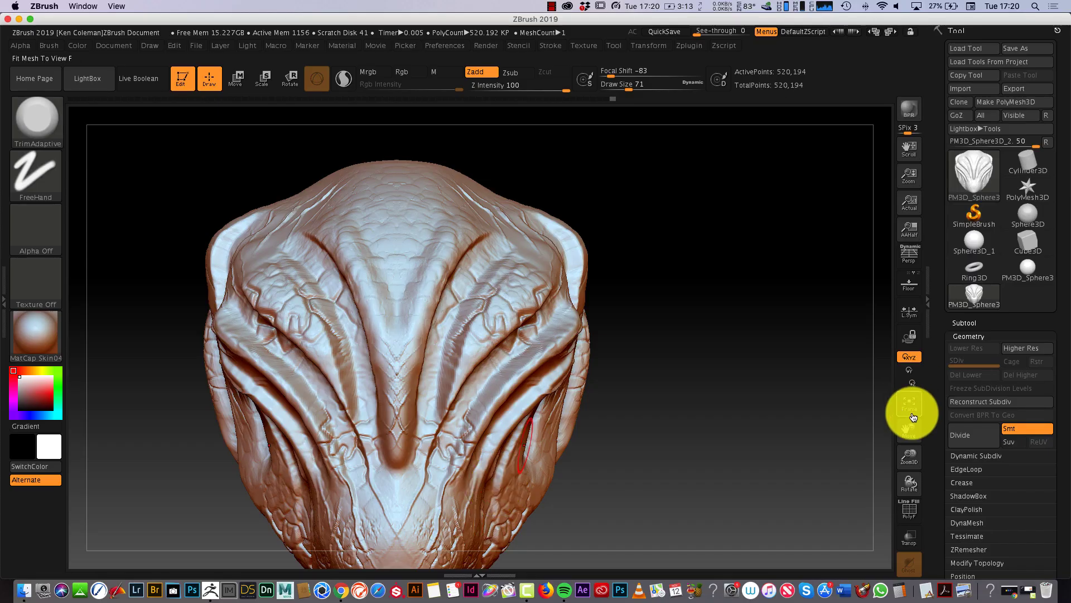
left_click(912, 400)
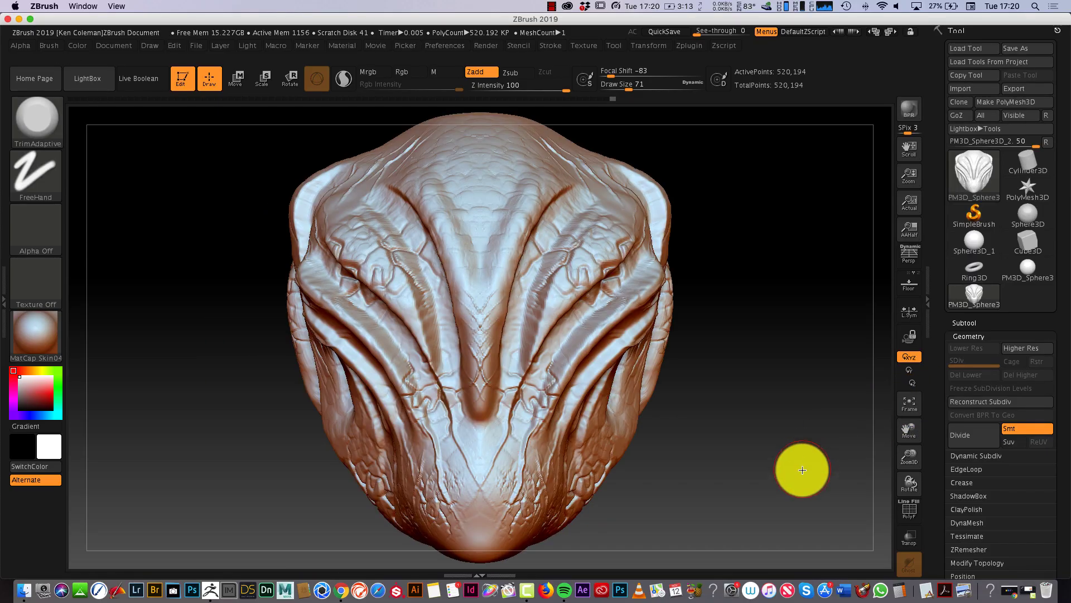
left_click_drag(802, 470, 776, 463)
left_click(648, 45)
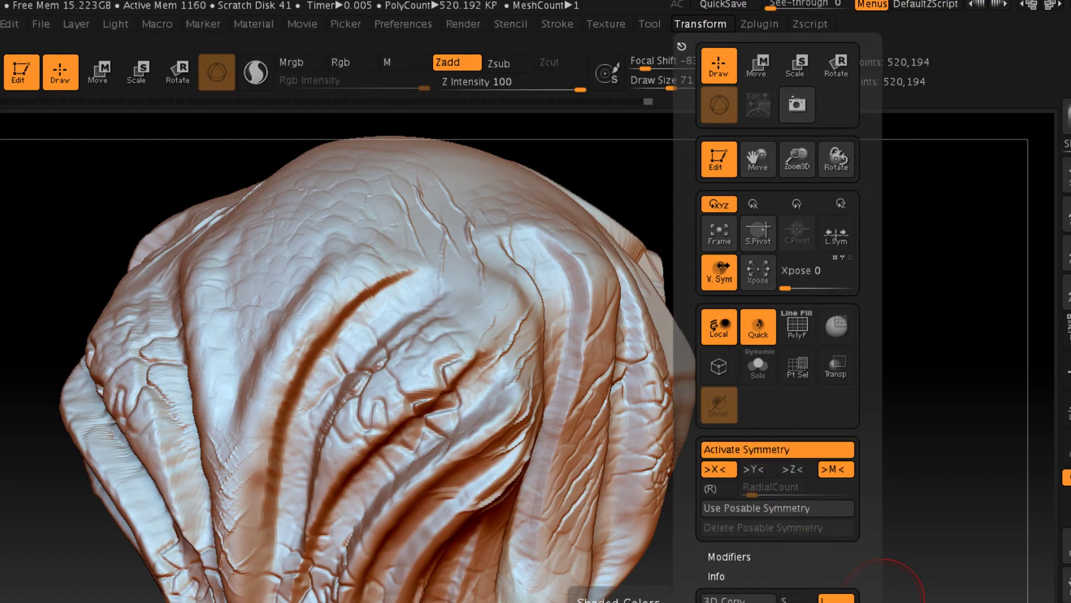
left_click_drag(885, 598, 870, 581)
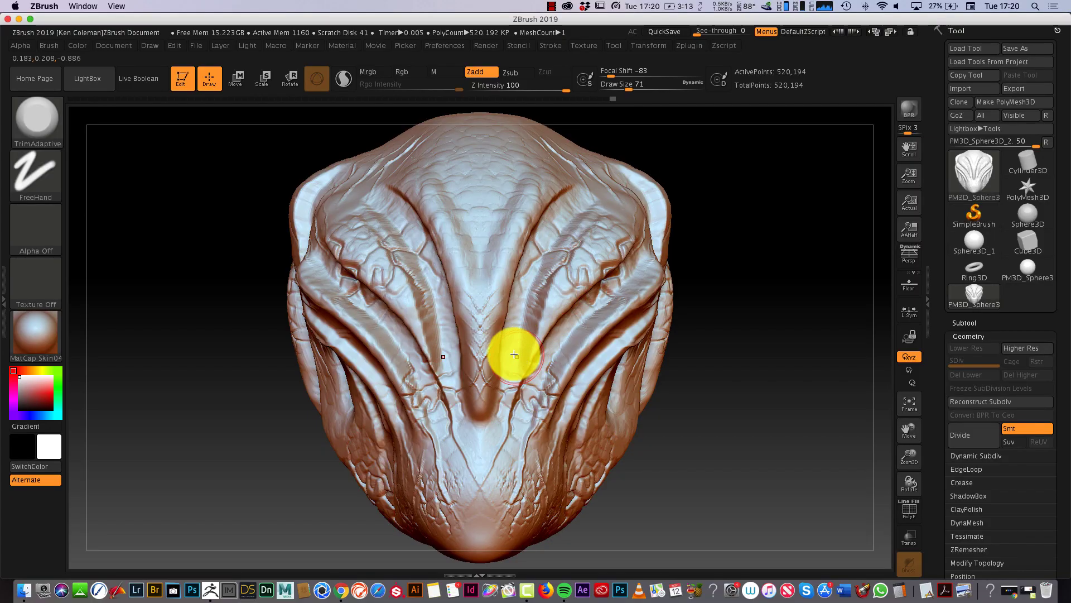
left_click_drag(728, 419, 680, 458)
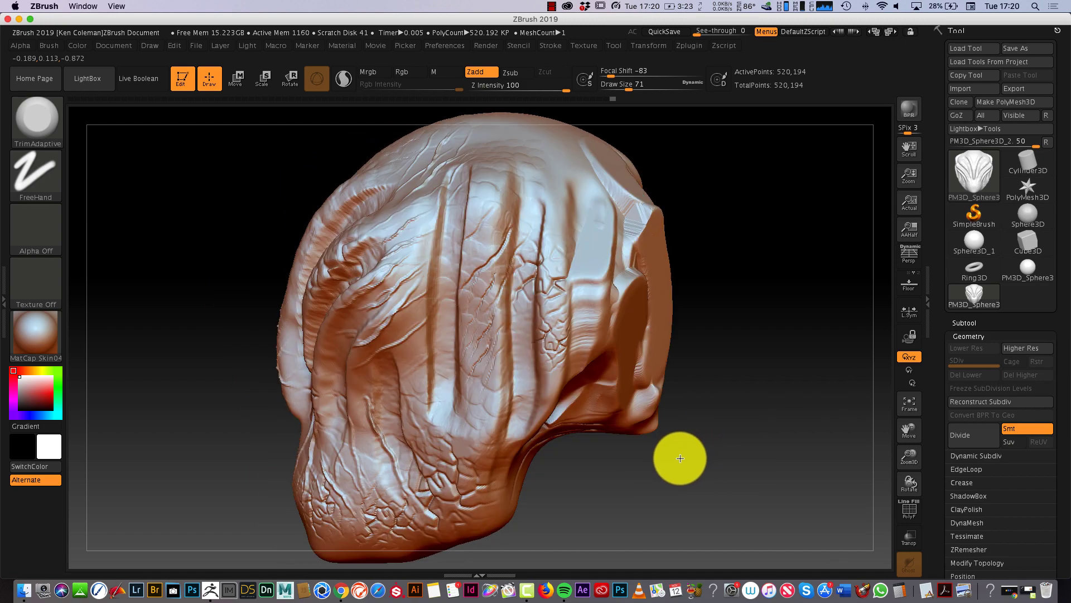
left_click(49, 131)
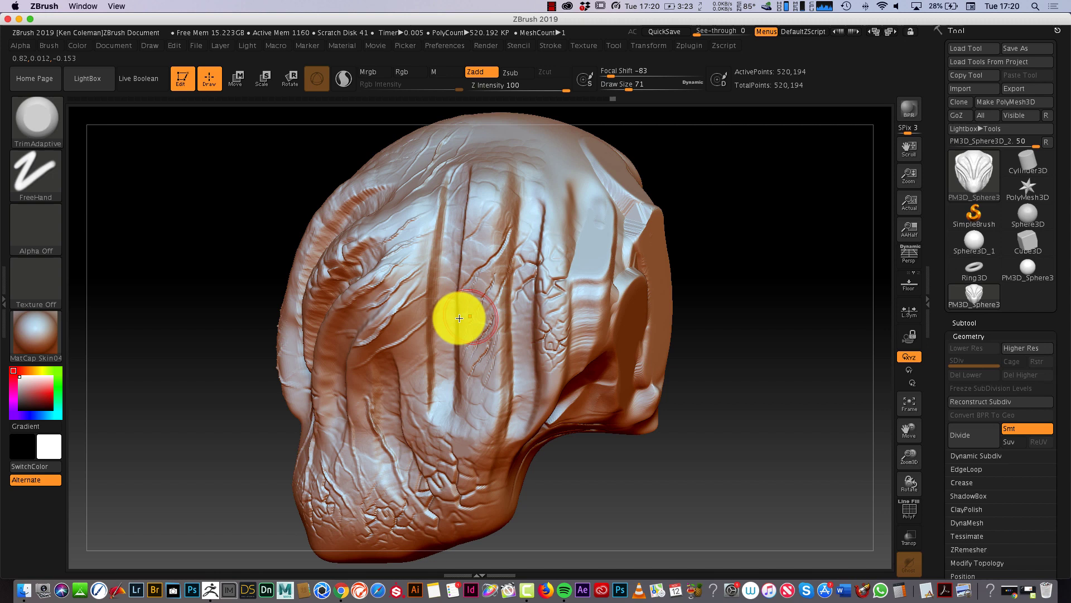
left_click_drag(647, 493, 695, 484)
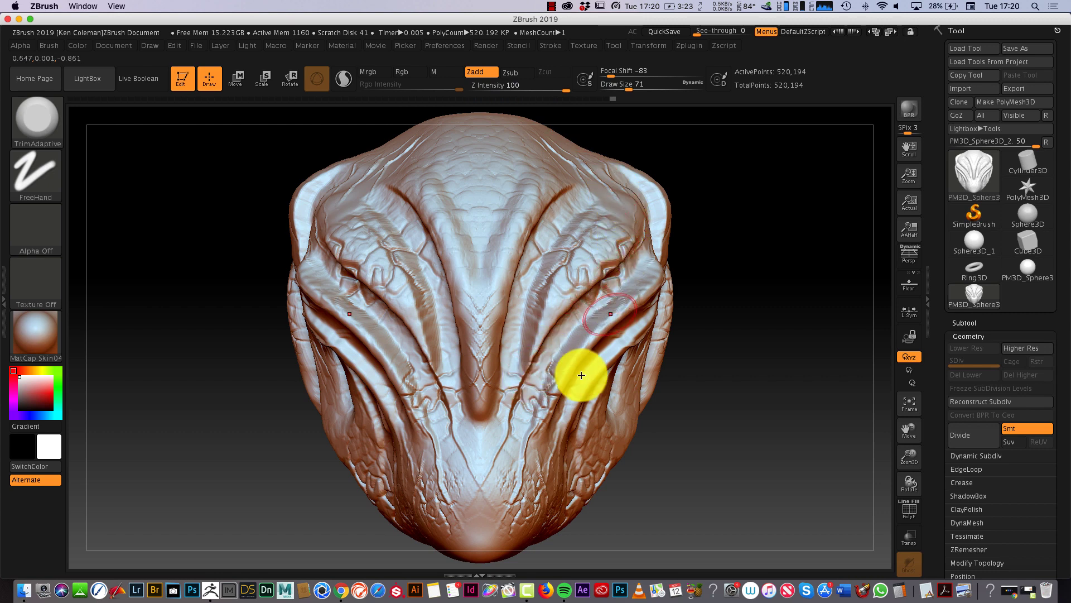
Switch to the Standard brush with the DragRect stroke, Zsub and Alpha 30, and stamp scales along the centre of the face
left_click(49, 131)
left_click(306, 132)
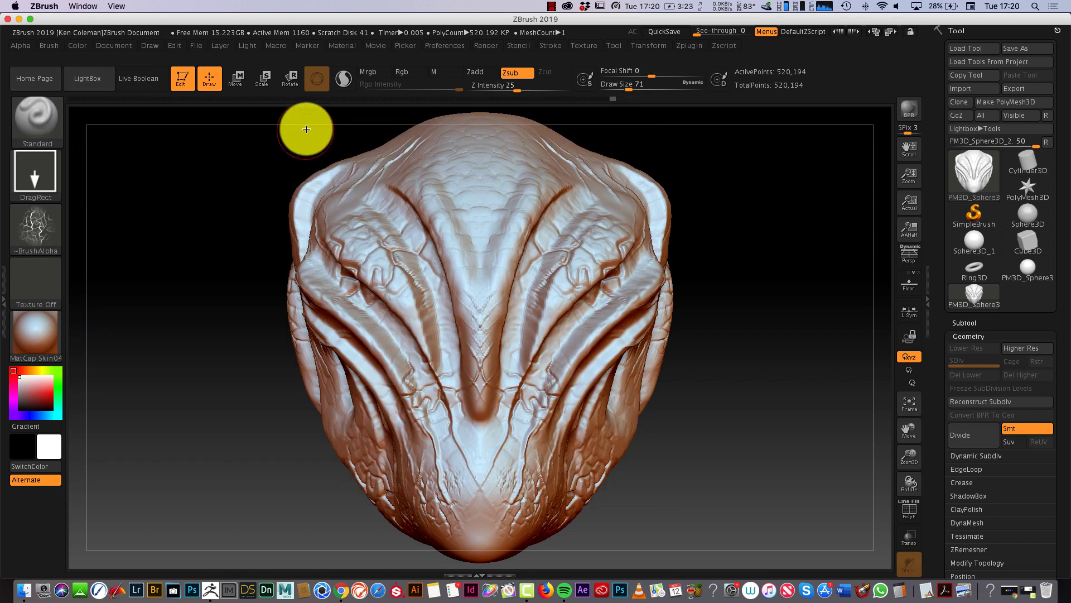
left_click(49, 233)
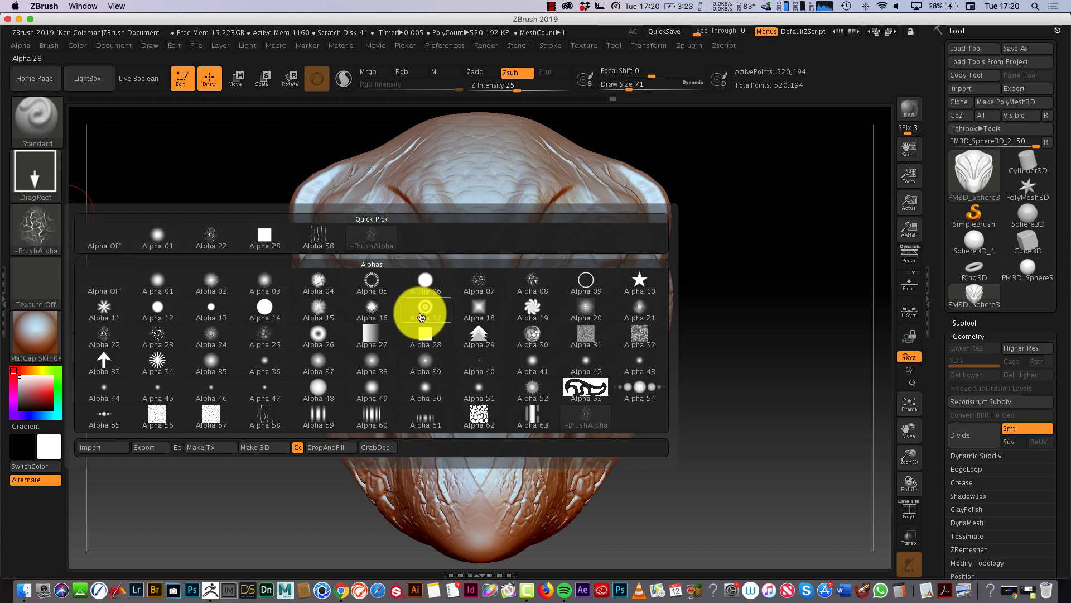
left_click(531, 349)
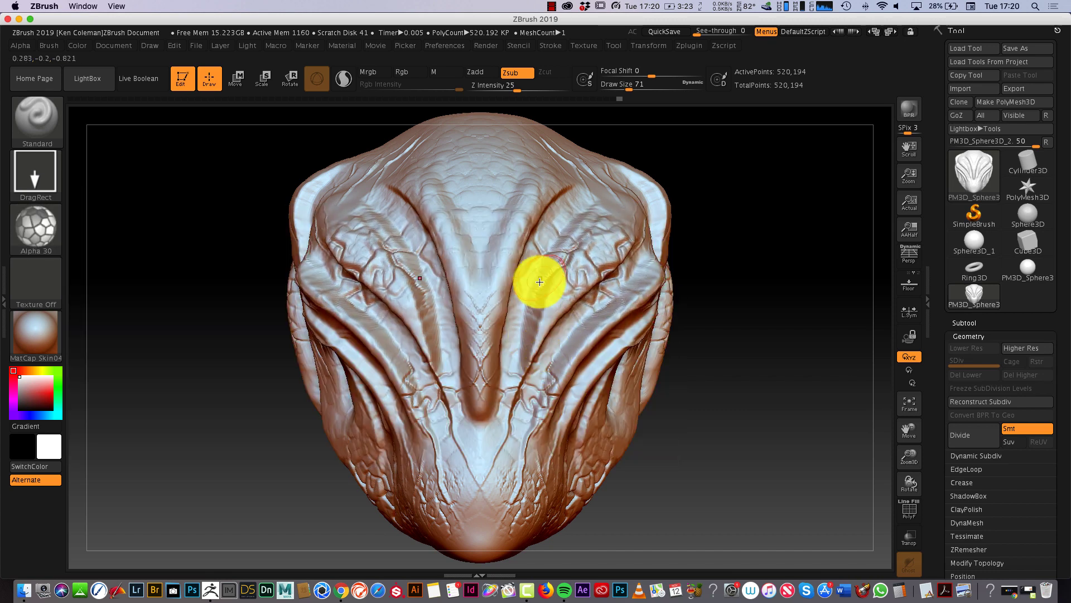
mouse_move(489, 215)
left_mouse_down()
mouse_move(490, 270)
mouse_move(521, 353)
left_mouse_up()
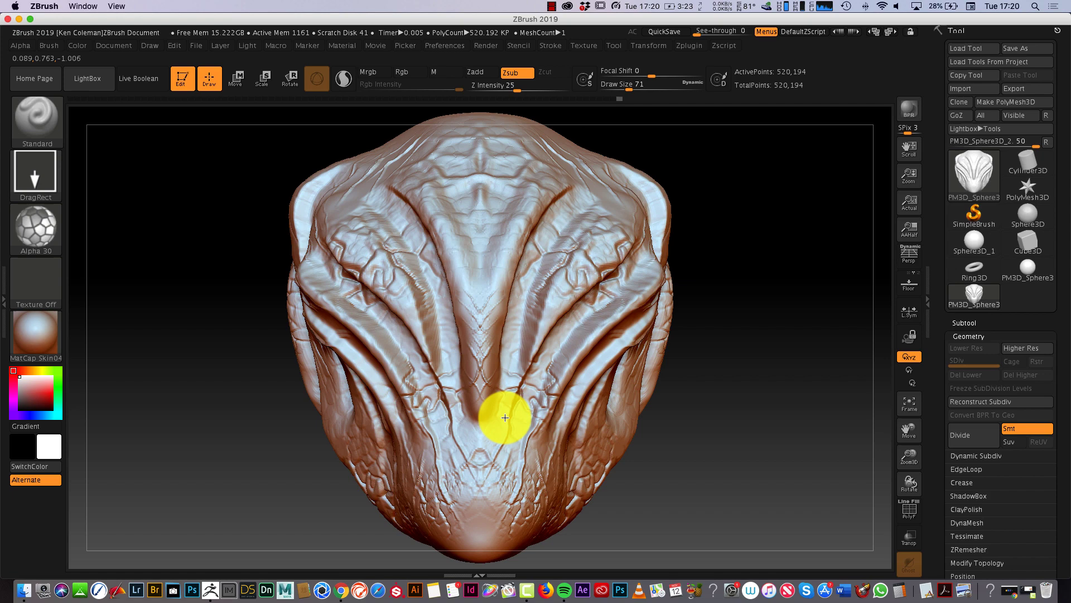
Stamp Alpha 30 scales onto the flat plates at the side of the head, switching the brush to Zadd
left_click_drag(694, 465, 626, 468)
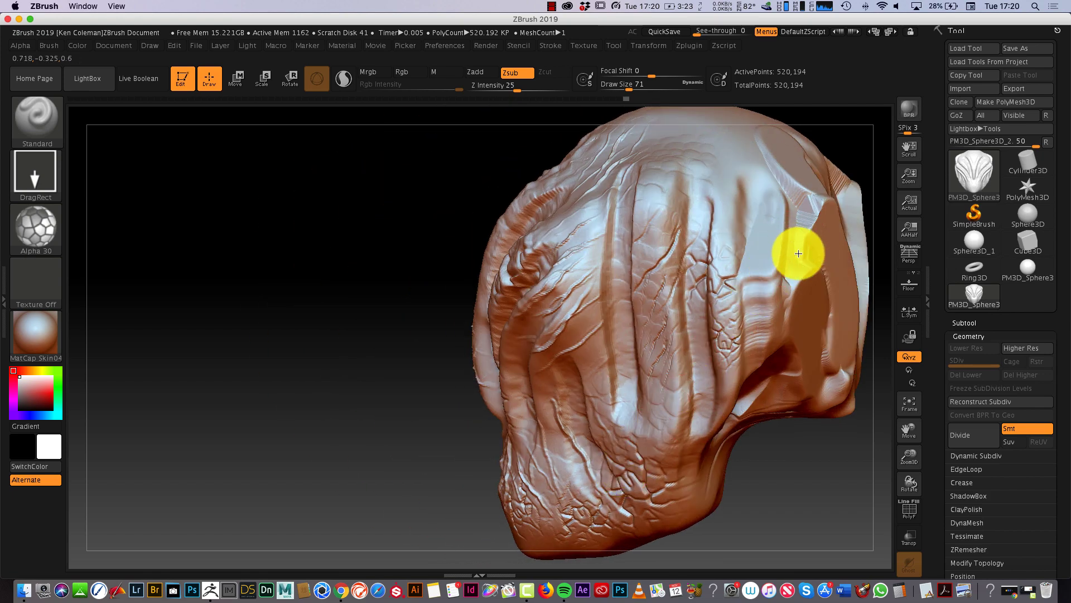
mouse_move(812, 308)
left_mouse_down()
mouse_move(837, 280)
mouse_move(841, 292)
left_mouse_up()
left_click(485, 72)
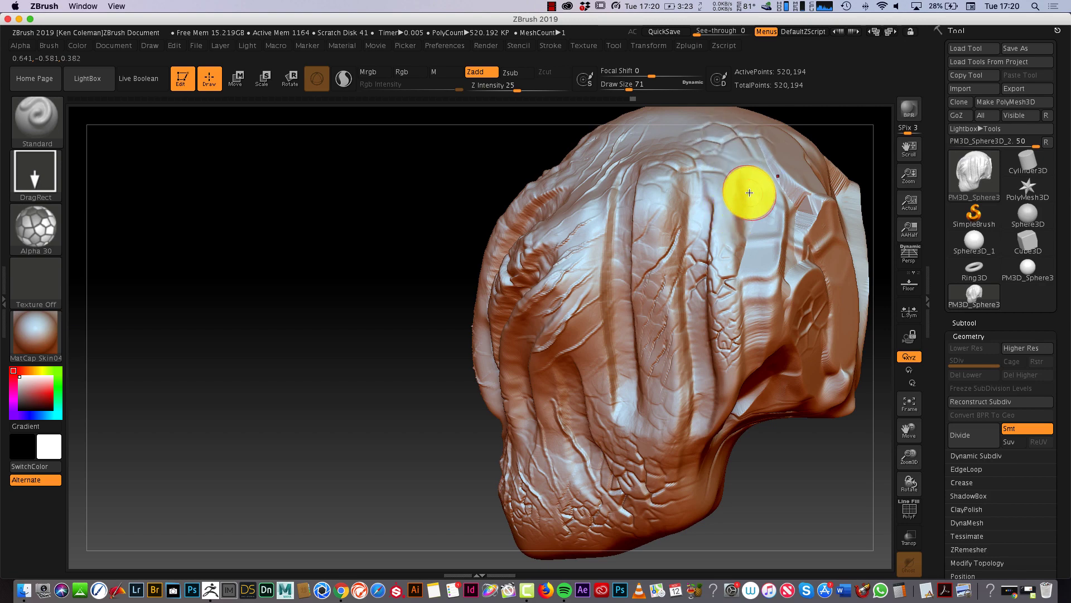
right_click_drag(702, 433, 793, 504)
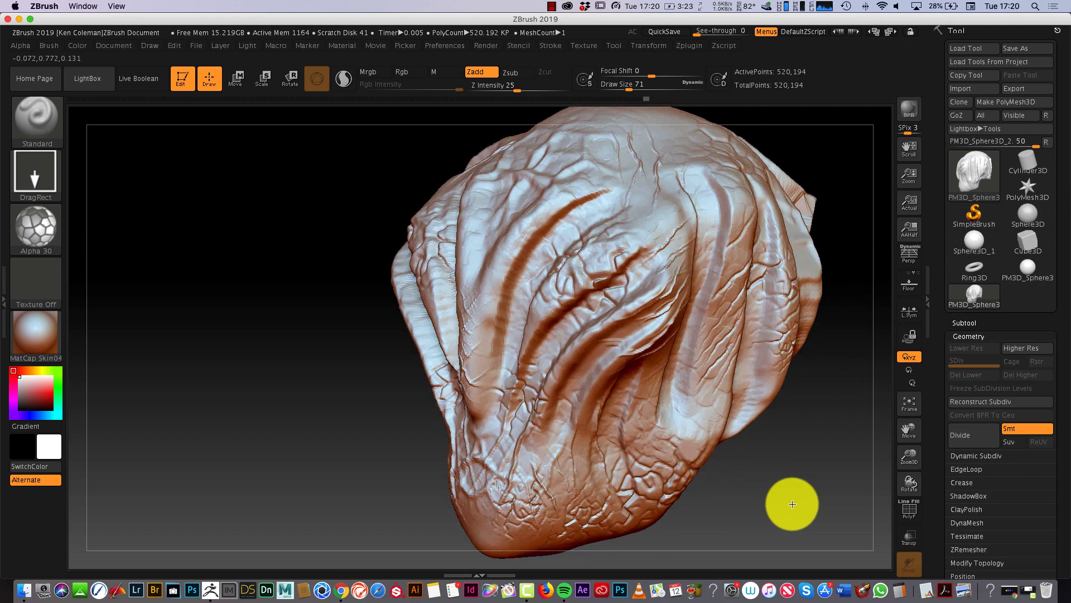
Examine the stamped scales from the three-quarter and back views of the head, and review the brush library
left_click_drag(792, 503, 818, 492, "shift")
left_click(912, 400)
left_click_drag(781, 450, 748, 451)
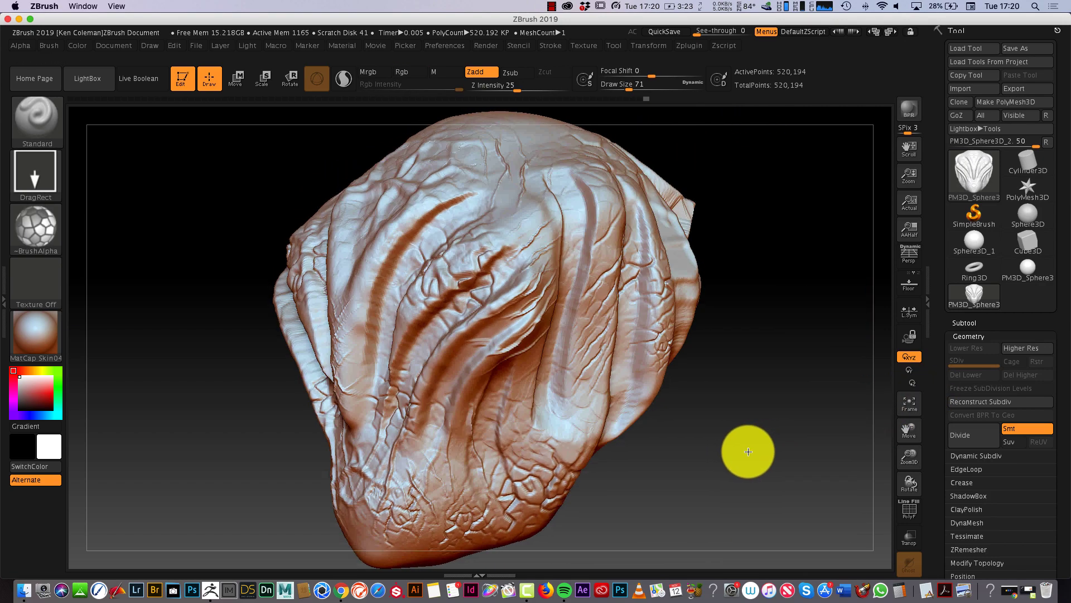
mouse_move(748, 451)
right_mouse_down()
mouse_move(729, 447)
mouse_move(830, 449)
mouse_move(772, 447)
mouse_move(787, 447)
mouse_move(735, 421)
mouse_move(648, 425)
right_mouse_up()
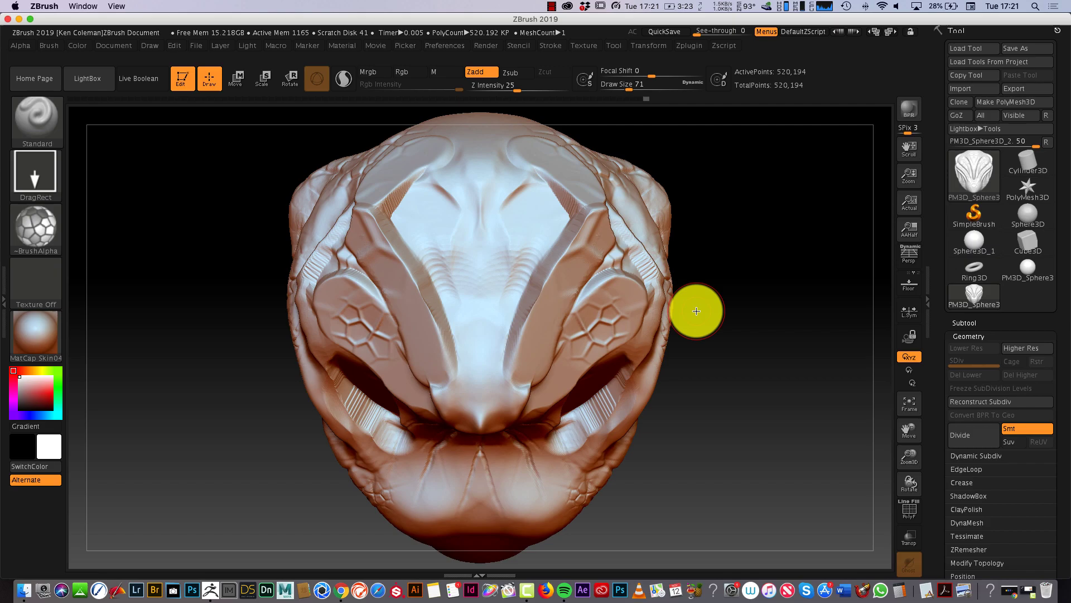
left_click(50, 121)
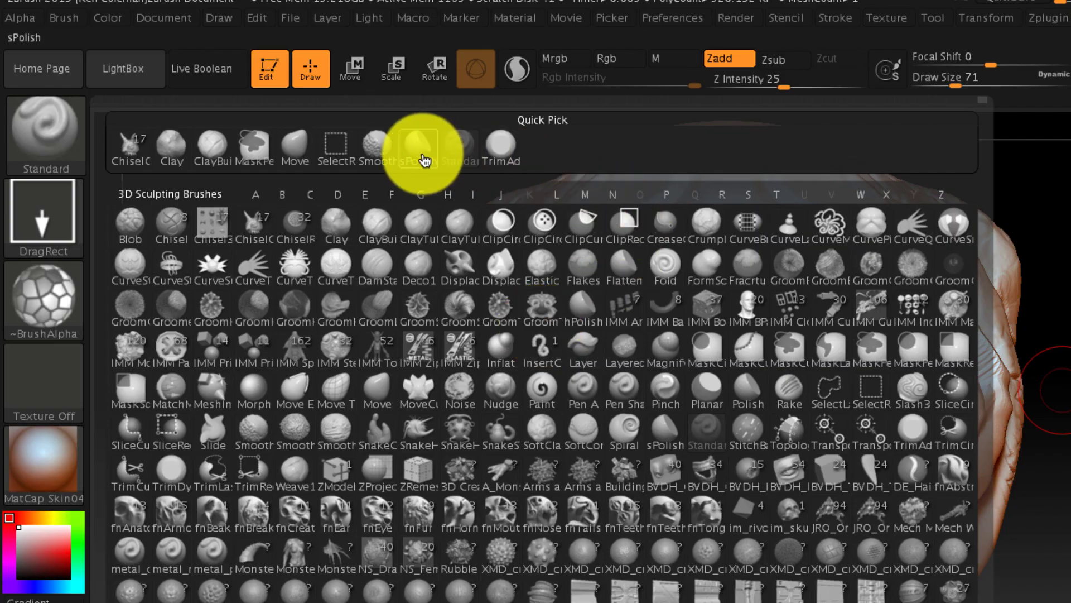
left_click(517, 151)
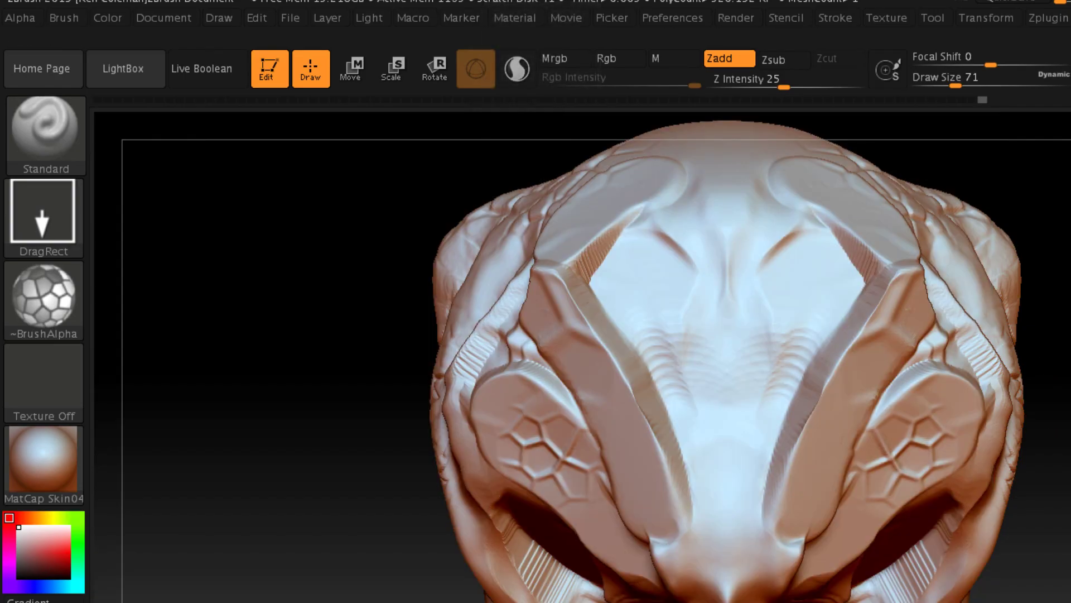
left_click_drag(1070, 600, 746, 419)
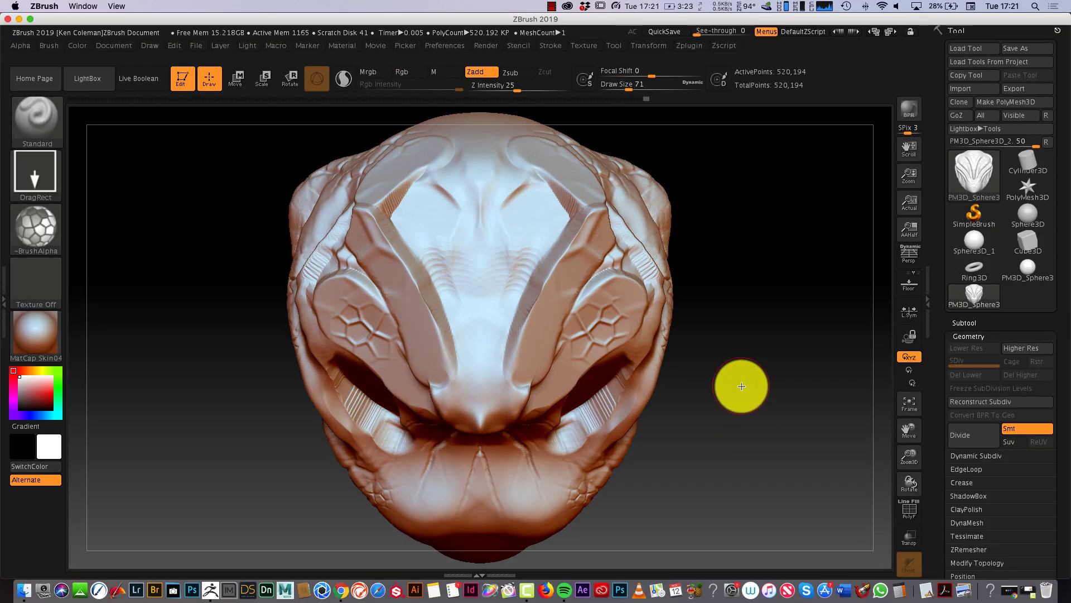
Select the SnakeHook brush, try pulling horns out of the sides of the head, and undo the pull
left_click(907, 407)
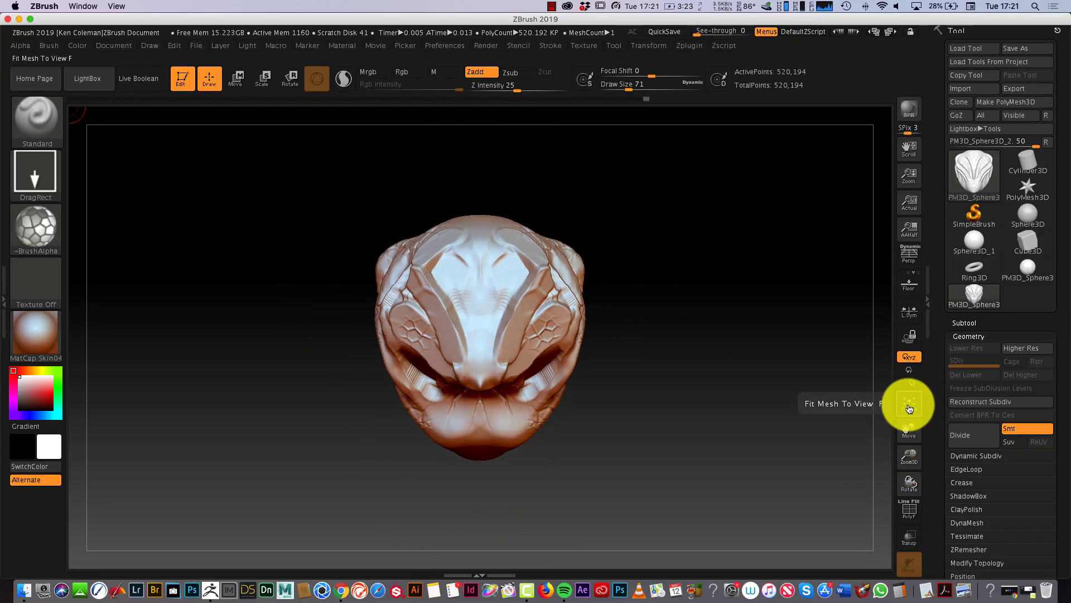
left_click(35, 120)
left_click(282, 321)
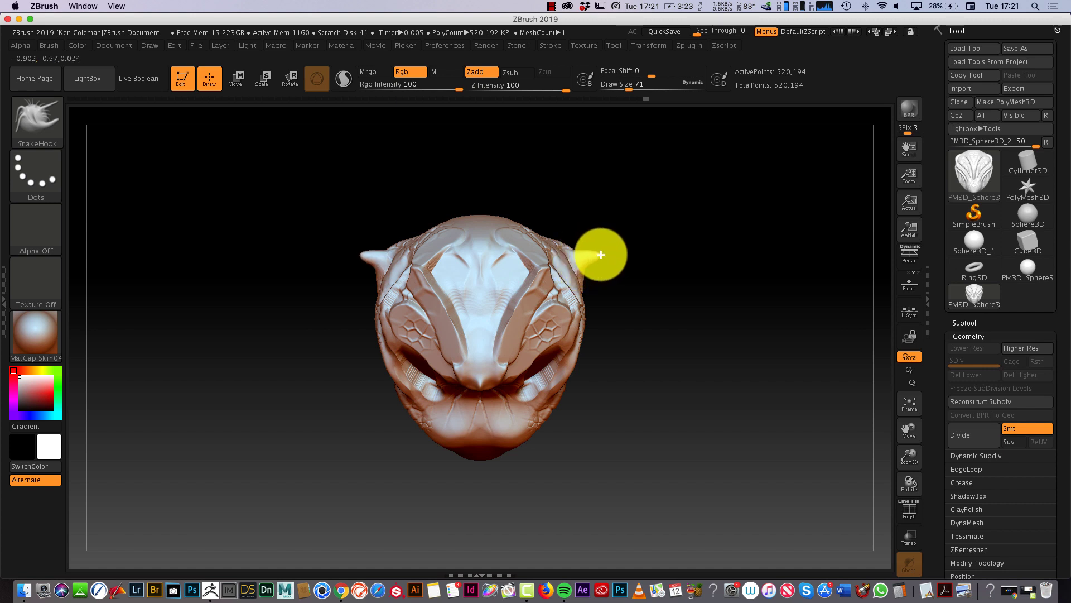
mouse_move(600, 209)
left_mouse_down()
mouse_move(722, 240)
mouse_move(693, 423)
mouse_move(634, 488)
mouse_move(541, 494)
mouse_move(524, 507)
mouse_move(695, 493)
left_mouse_up()
key("ctrl+z")
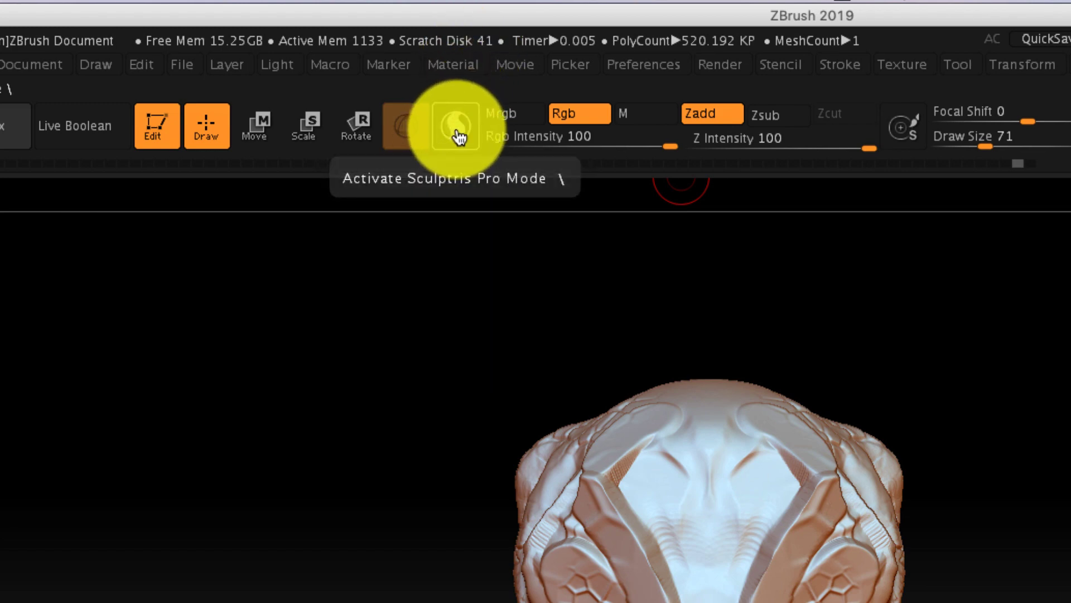
Activate Sculptris Pro mode and pull curved symmetrical horns out of the sides and top of the head at Draw Size 71
left_click(456, 130)
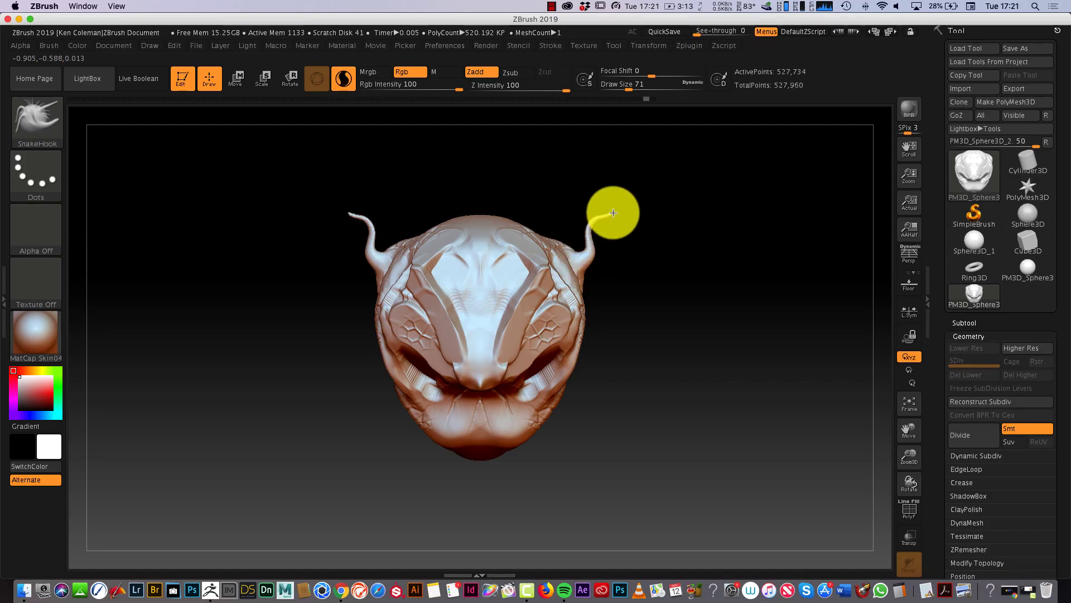
left_click_drag(632, 197, 633, 199)
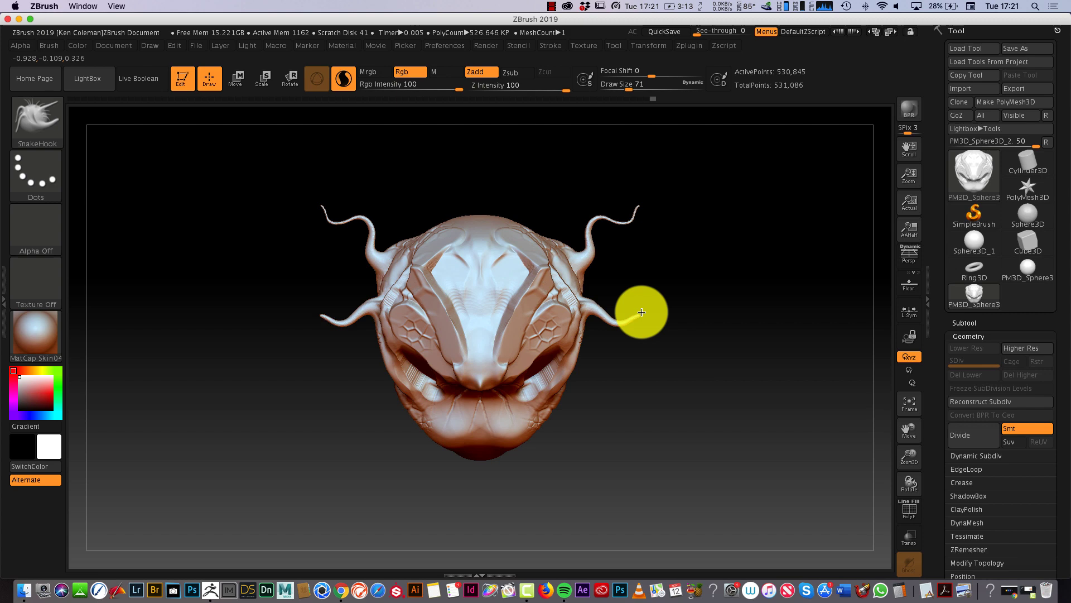
left_click_drag(661, 293, 660, 292)
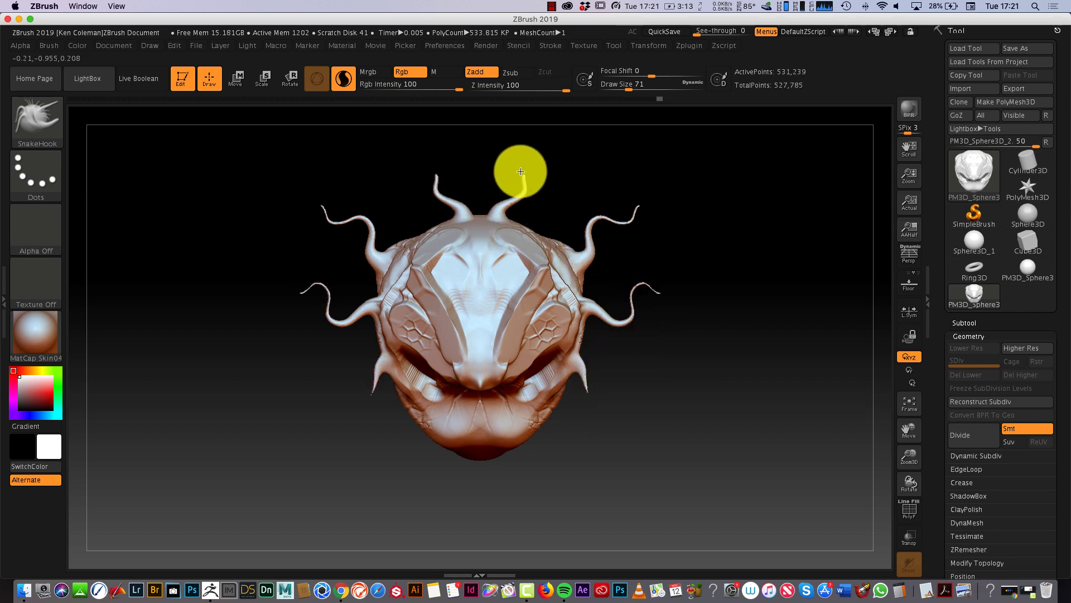
mouse_move(516, 144)
left_mouse_down()
mouse_move(660, 444)
mouse_move(596, 431)
left_mouse_up()
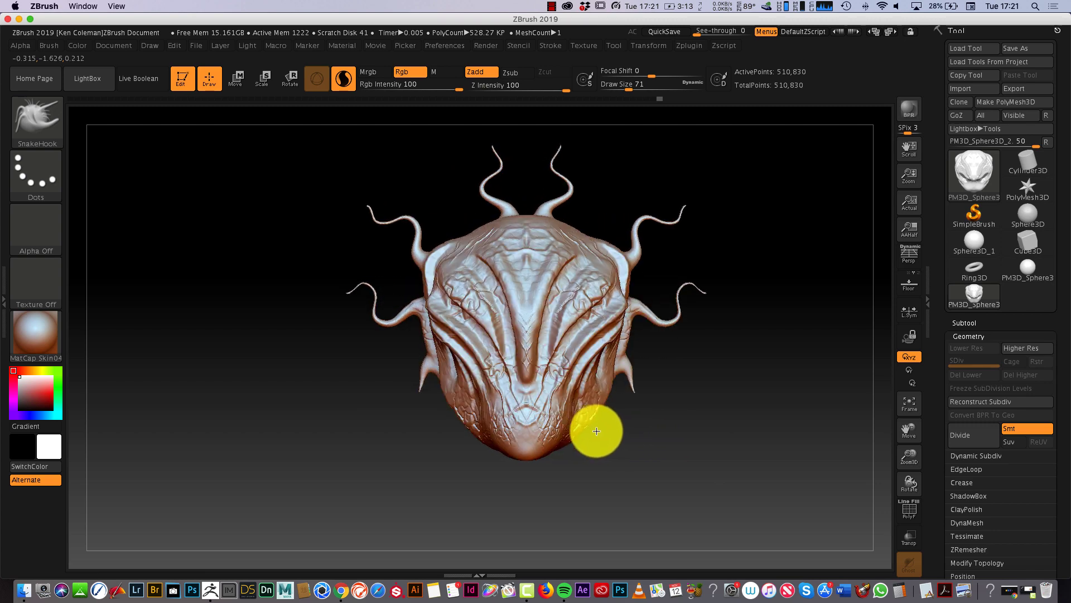
Pull a pair of horns downward from the jaw, and shrink them back with the Draw Size at 223
left_click_drag(589, 468, 614, 499)
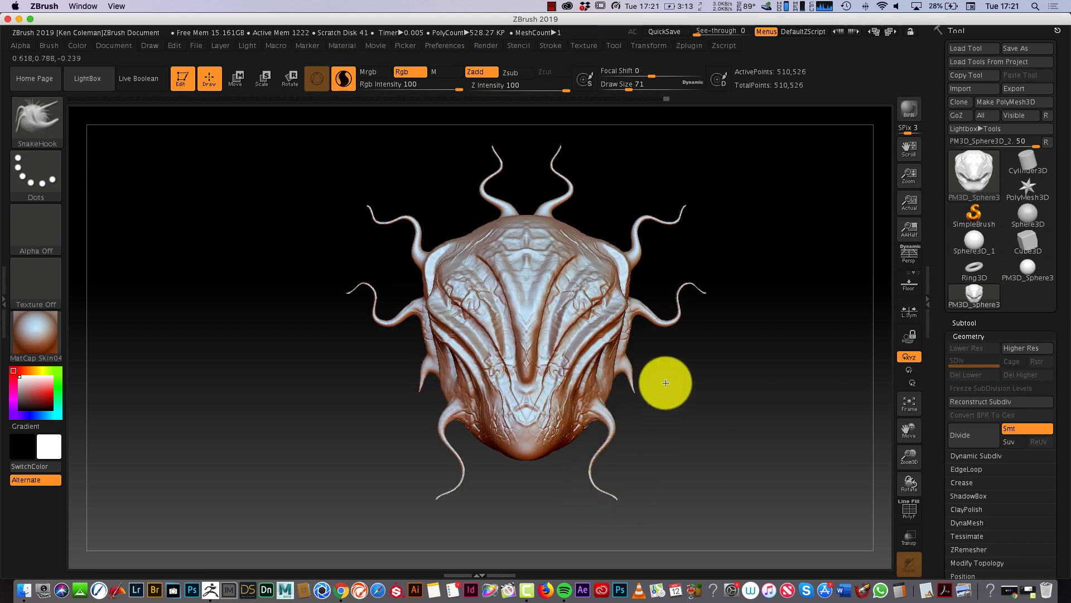
left_click_drag(632, 88, 647, 89)
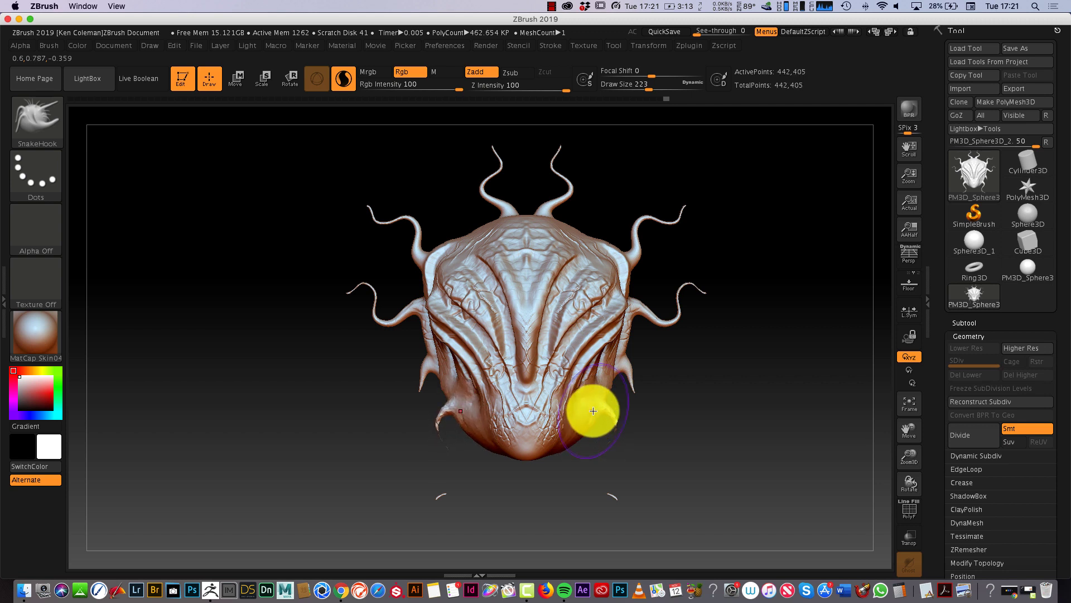
Try a SnakeHook pull on the jaw with Sculptris Pro off, undo it, and turn the mode back on
left_click_drag(644, 87, 638, 88)
left_click(340, 78)
mouse_move(594, 394)
left_mouse_down()
mouse_move(630, 449)
mouse_move(712, 403)
left_mouse_up()
key("ctrl+z")
left_click(345, 80)
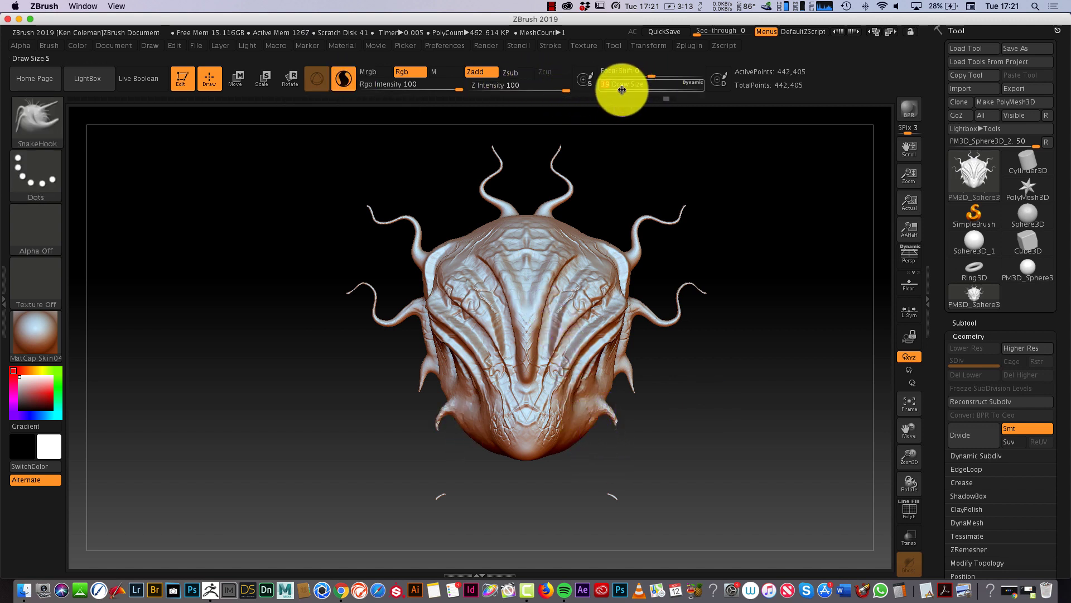
Set the SnakeHook Draw Size to 39 and pull long thin tendrils out of the jaw and both cheeks
left_click_drag(585, 473, 572, 509)
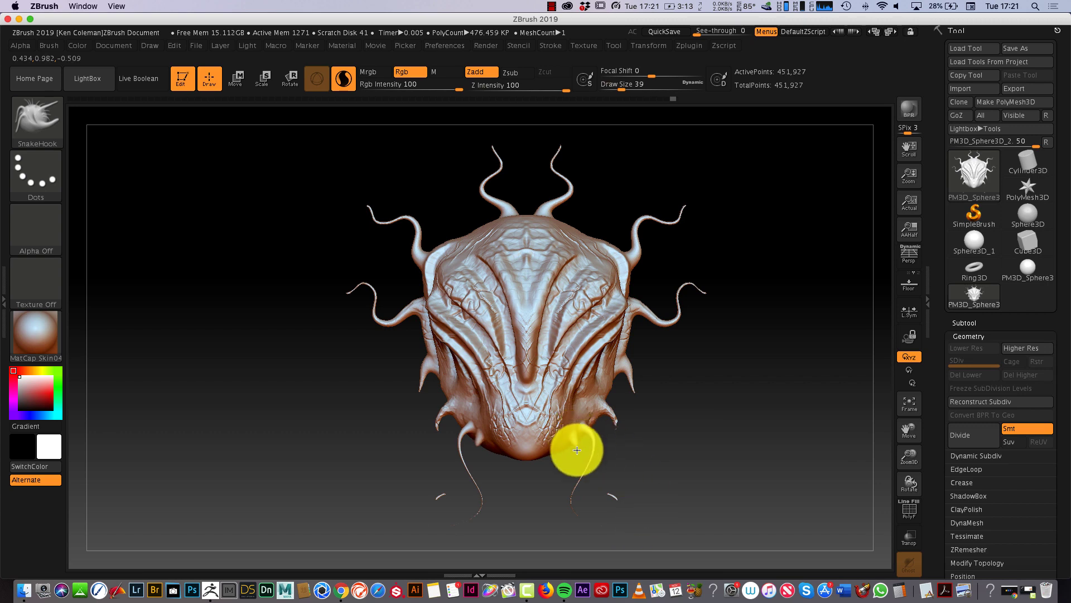
left_click_drag(577, 450, 607, 487)
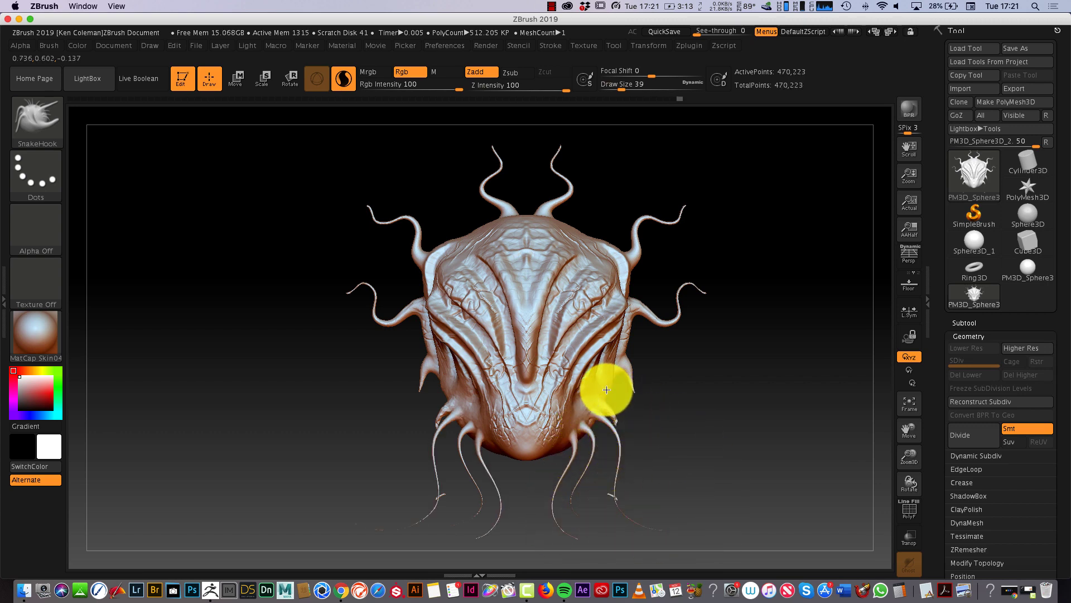
left_click_drag(617, 366, 718, 475)
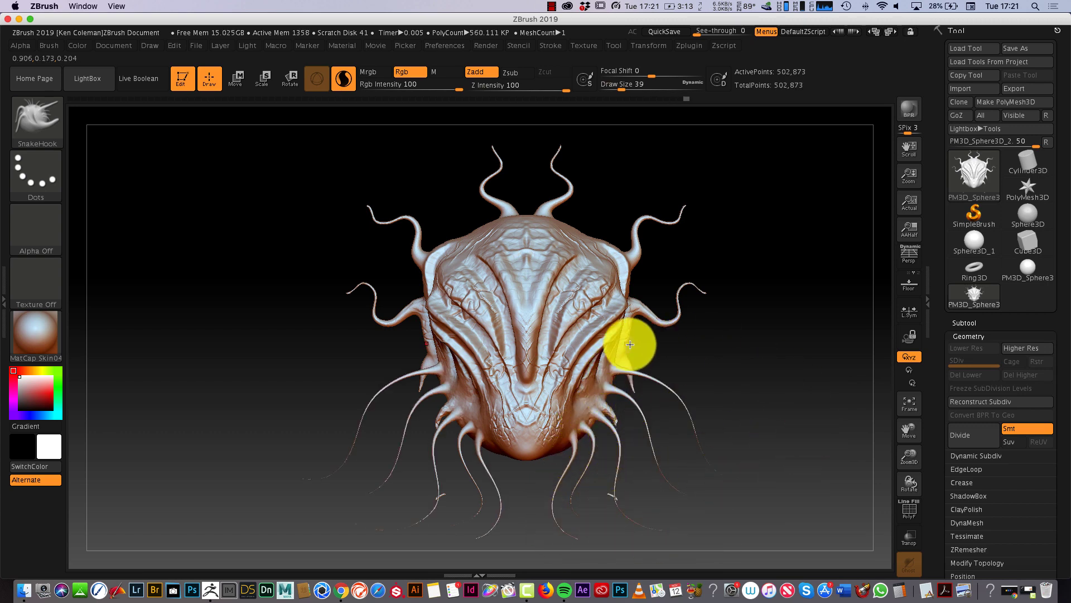
mouse_move(739, 382)
left_mouse_down()
mouse_move(686, 394)
mouse_move(729, 424)
mouse_move(744, 419)
mouse_move(737, 394)
left_mouse_up()
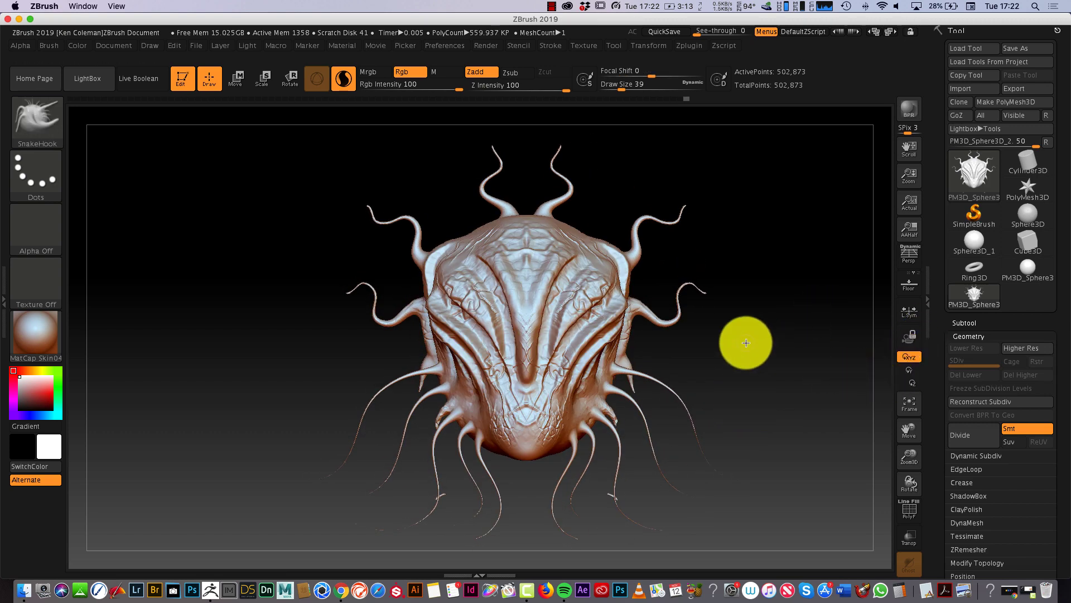
Switch to the Clay brush, give it the DragRect stroke and set it to Zsub
left_click_drag(910, 435, 911, 457)
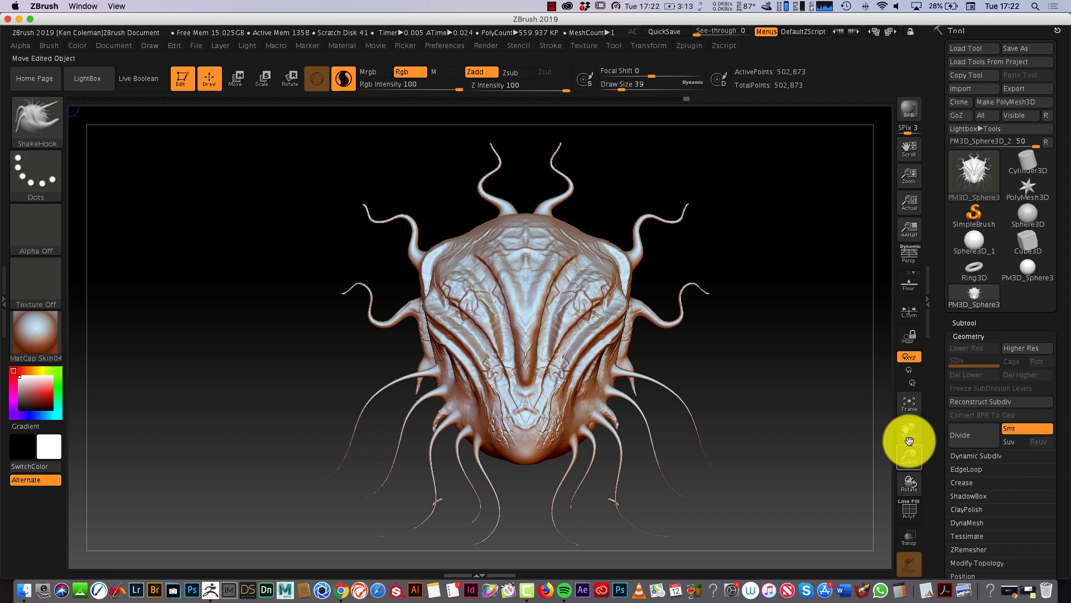
left_click(910, 401)
left_click_drag(839, 408, 824, 423)
mouse_move(922, 473)
left_mouse_down()
mouse_move(904, 442)
mouse_move(821, 461)
mouse_move(824, 482)
left_mouse_up()
left_click(36, 119)
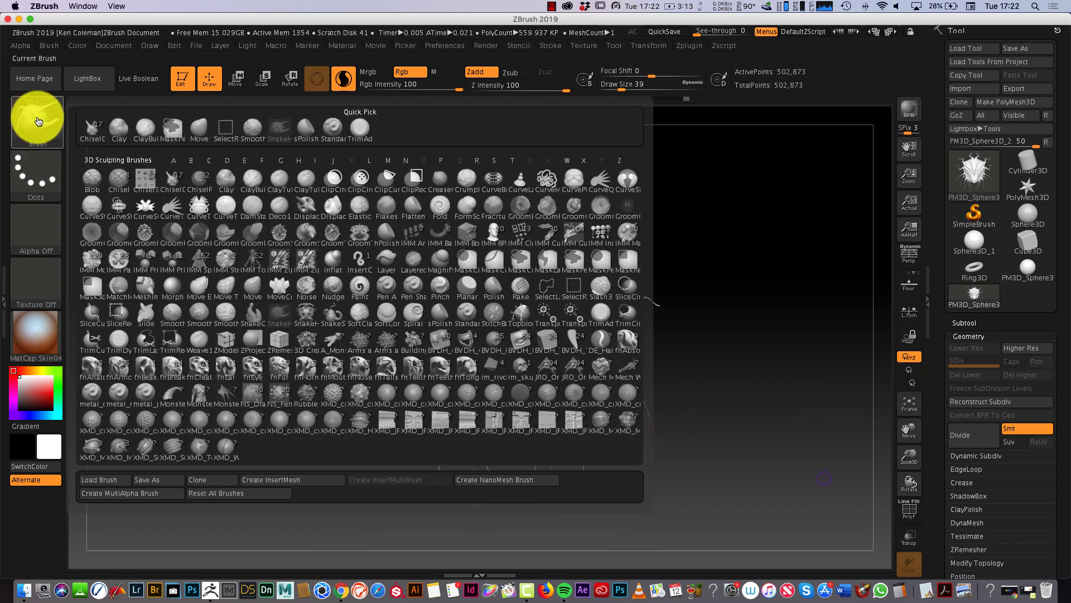
left_click(38, 119)
left_click(126, 134)
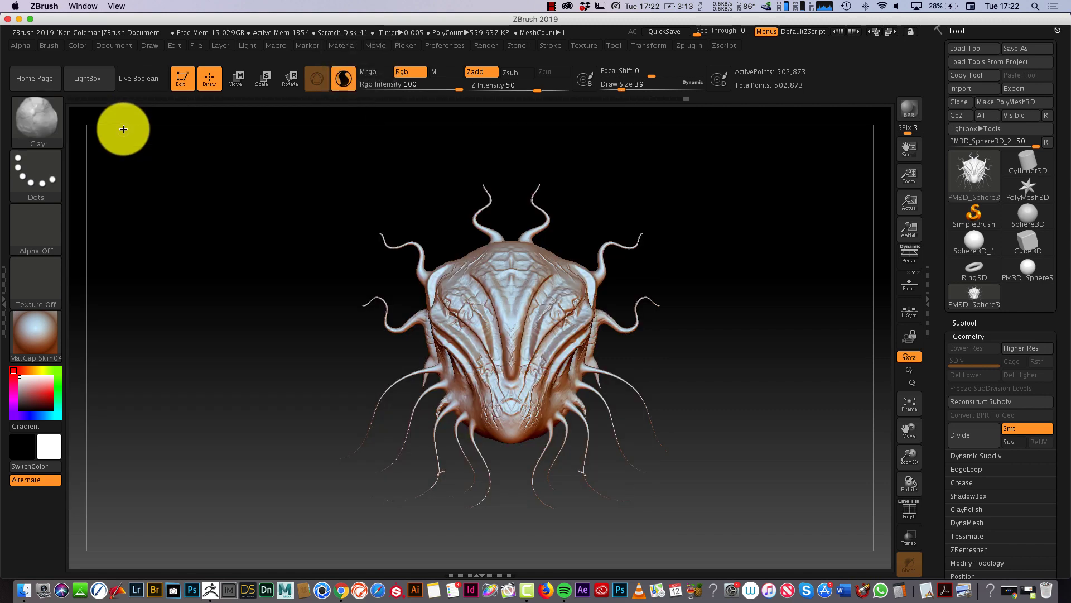
left_click(50, 186)
left_click(156, 186)
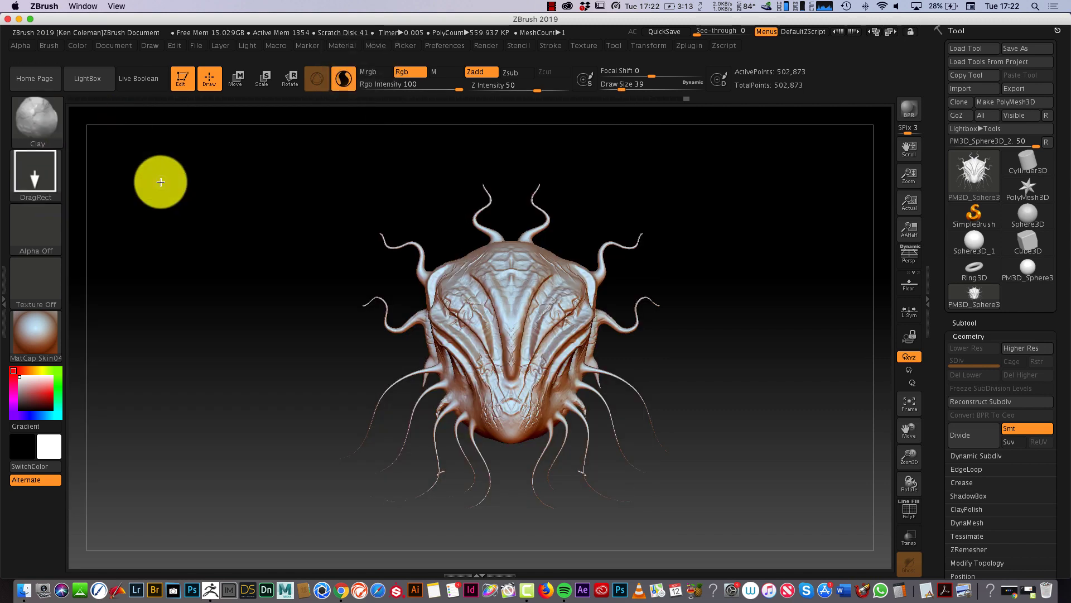
left_click(518, 78)
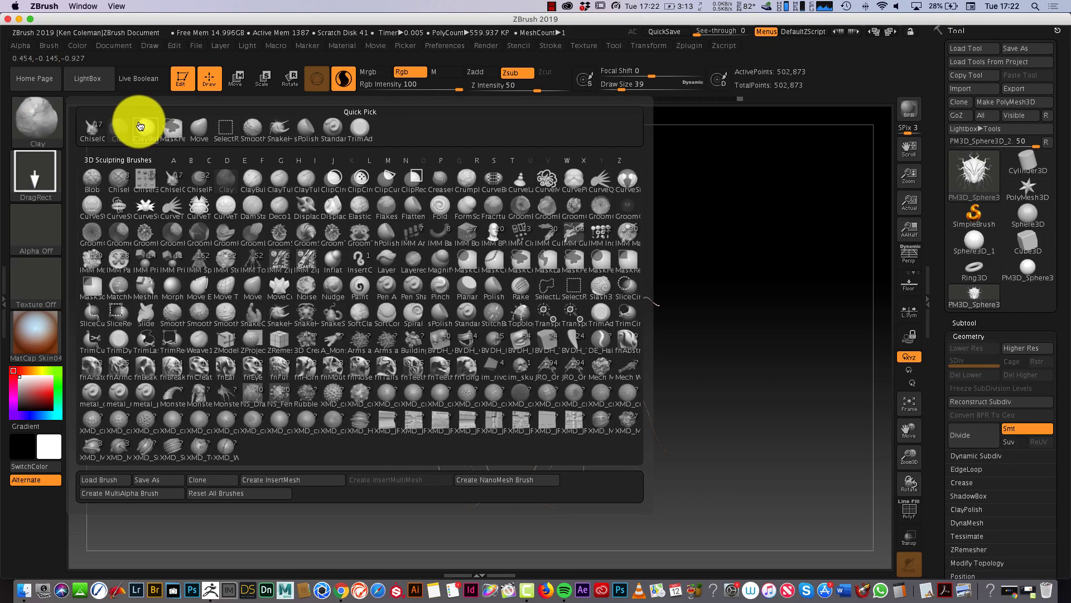
Carve hollow eye sockets into the face with the ClayBuildup brush in Zsub, changing its stroke from FreeHand to DragRect
left_click(148, 130)
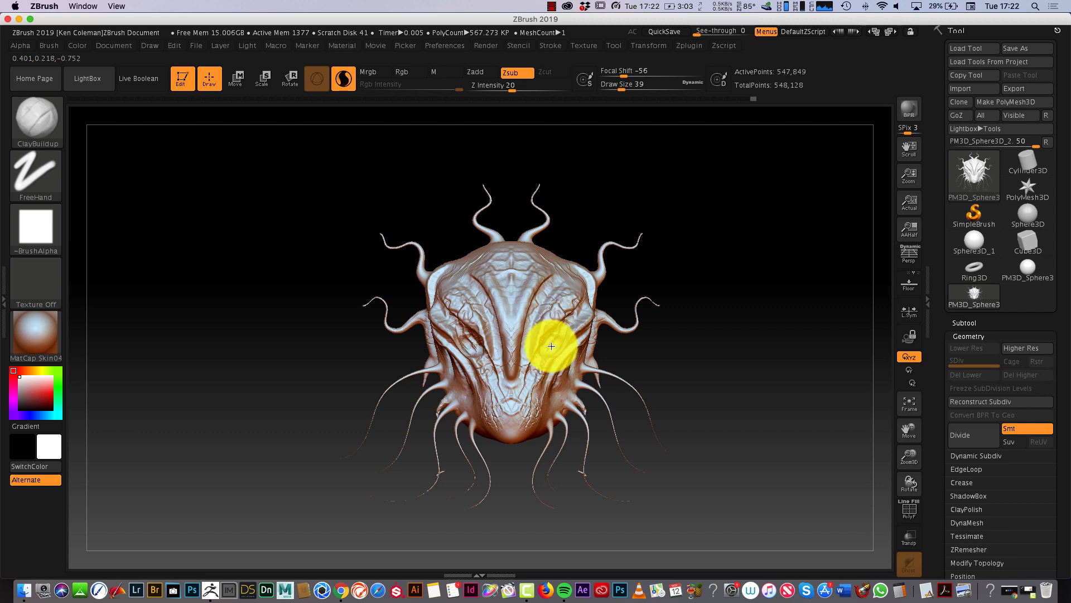
left_click(36, 174)
left_click(153, 179)
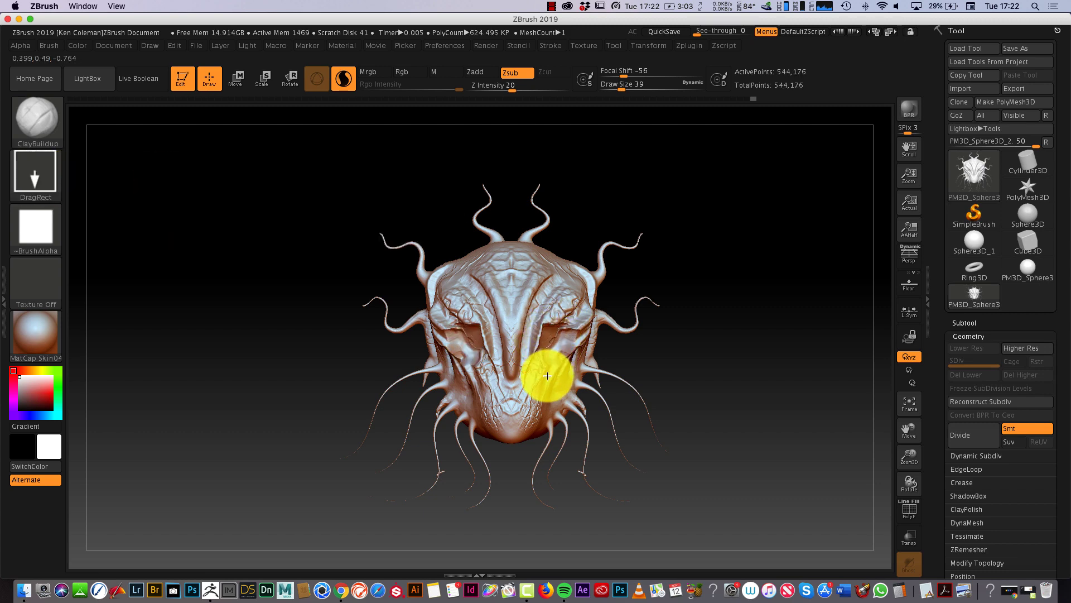
mouse_move(641, 402)
left_mouse_down()
mouse_move(662, 413)
mouse_move(629, 425)
mouse_move(662, 443)
mouse_move(717, 433)
mouse_move(679, 426)
mouse_move(688, 424)
left_mouse_up()
Switch to the IMM Primitives brush, choose the Insert H Sphere mesh and place mirrored spheres in both eye sockets as eyeballs
left_click(40, 130)
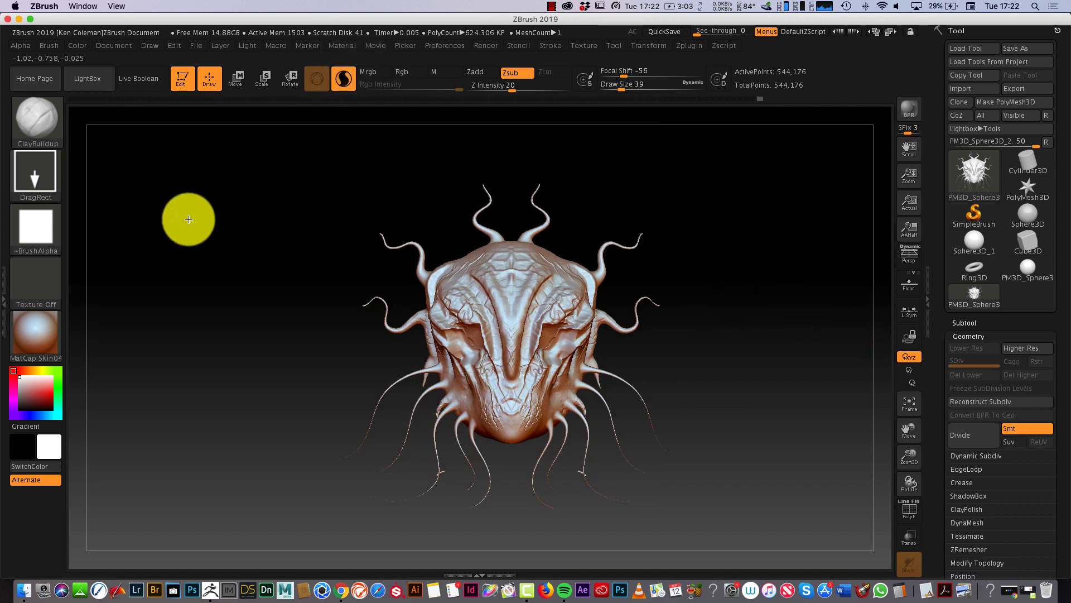
left_click(36, 173)
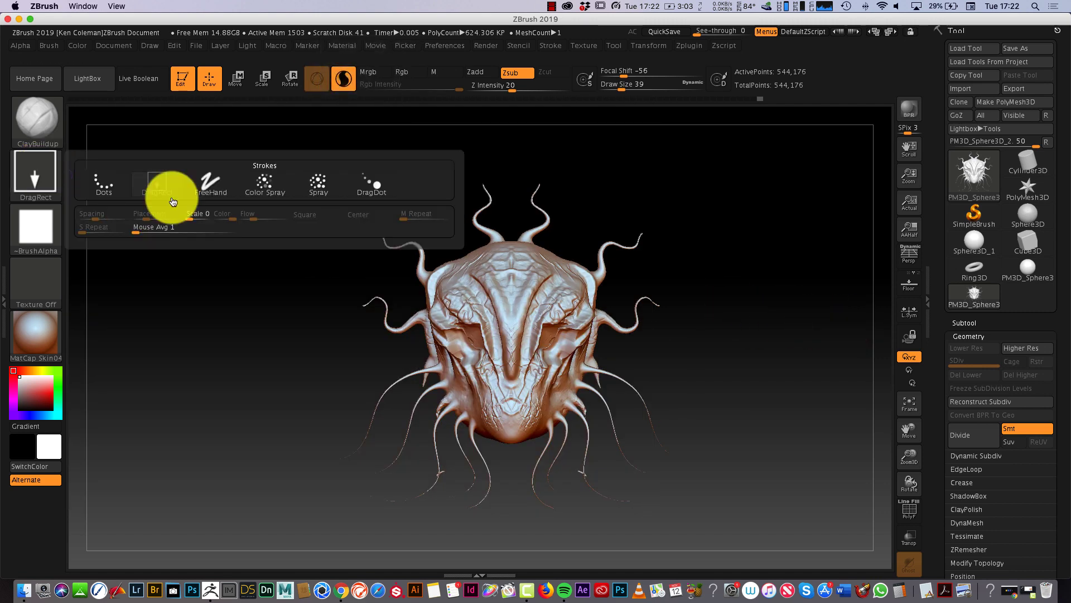
left_click(39, 115)
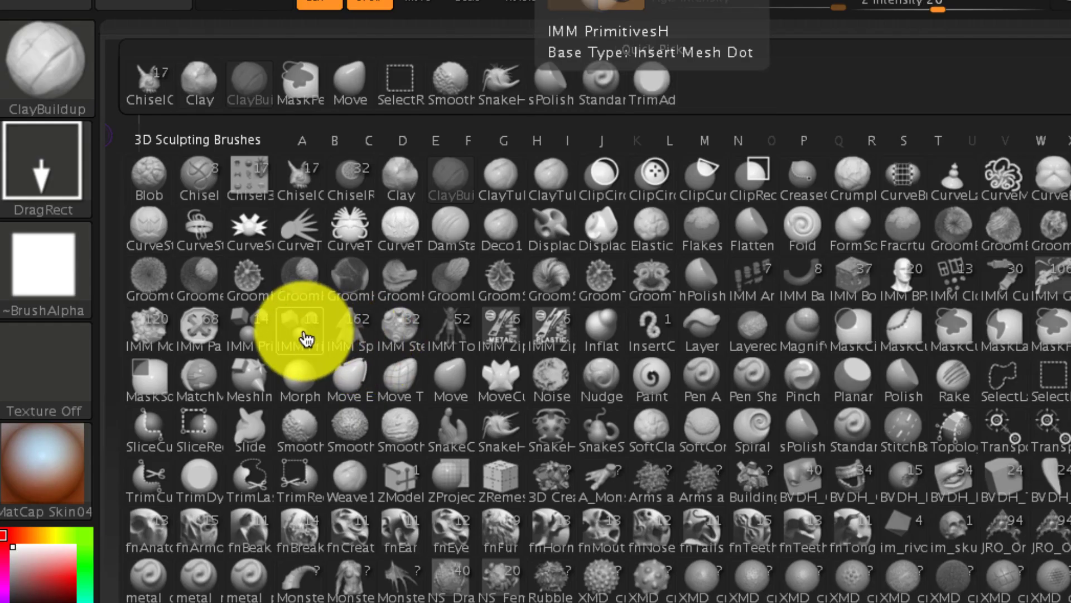
left_click(173, 258)
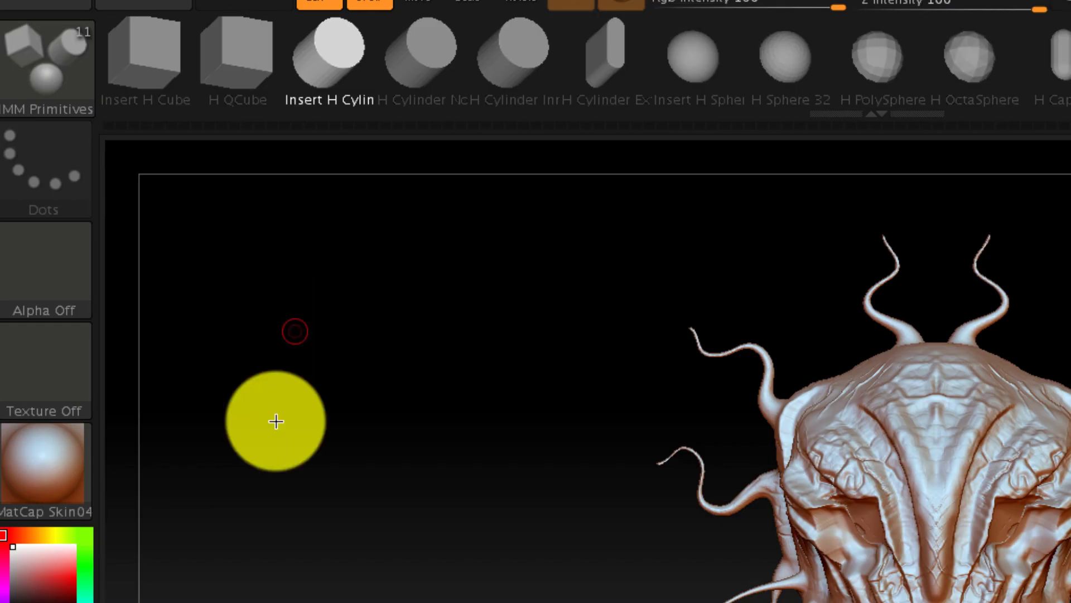
left_click(720, 72)
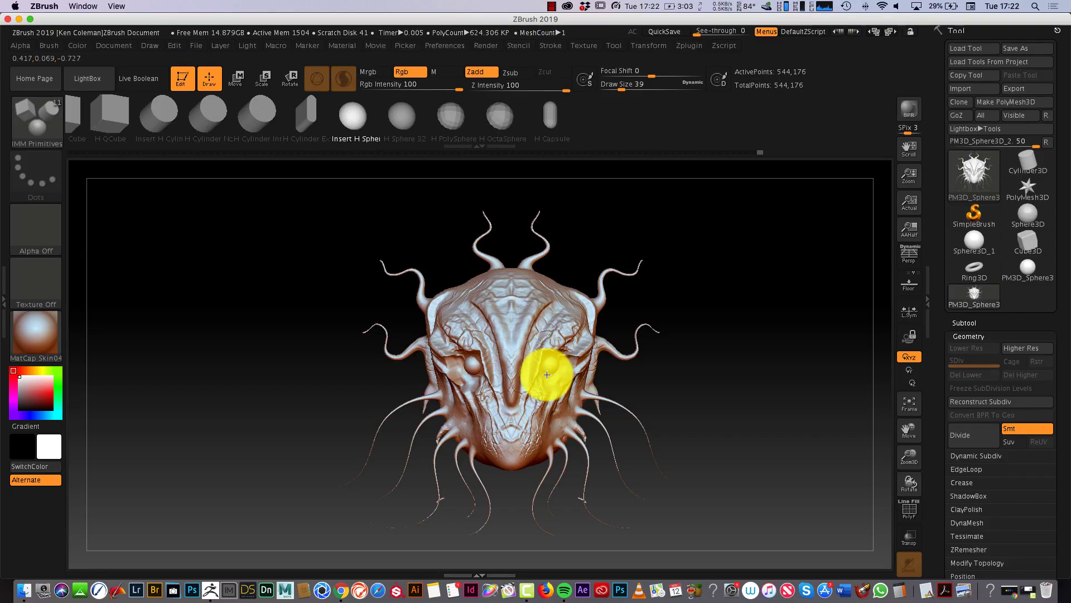
left_click_drag(550, 365, 546, 410)
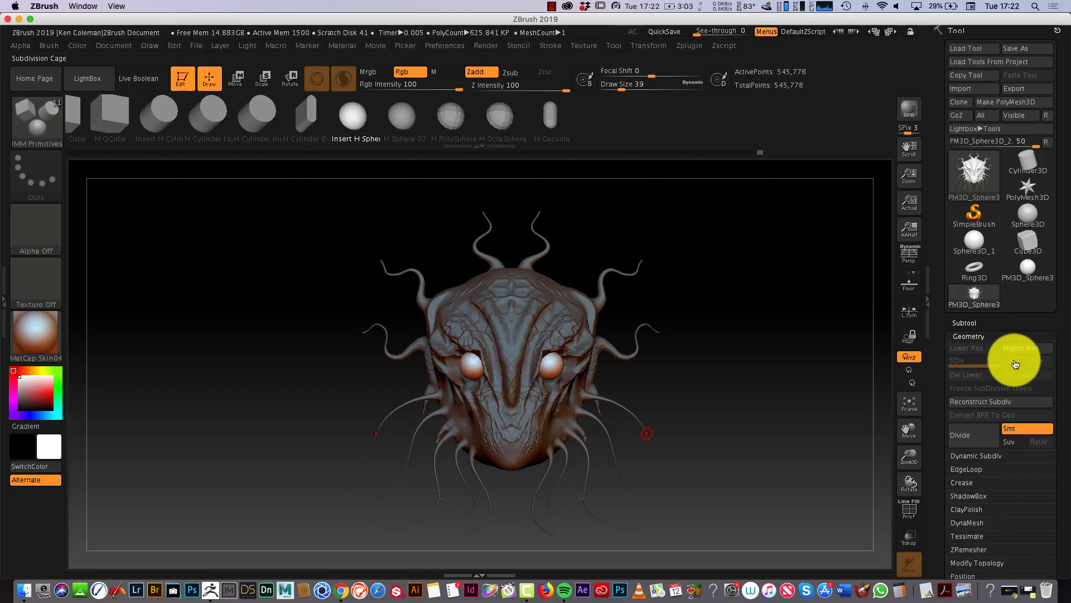
Separate the masked head from the eyeballs into its own subtool with Split Masked Points
left_click(971, 323)
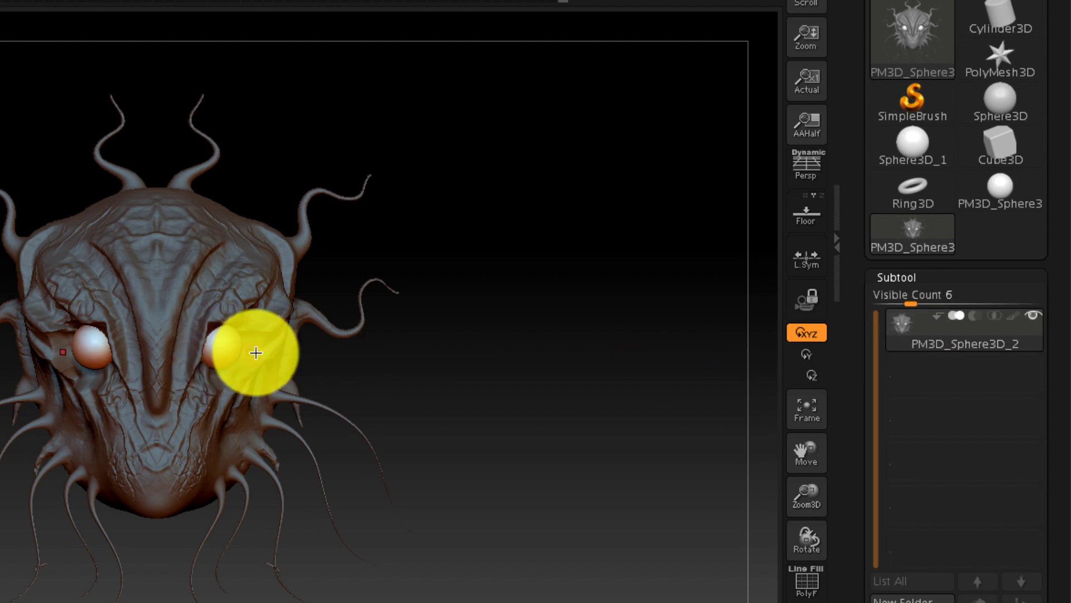
left_click_drag(1054, 459, 1047, 262)
left_click(920, 246)
left_click(944, 354)
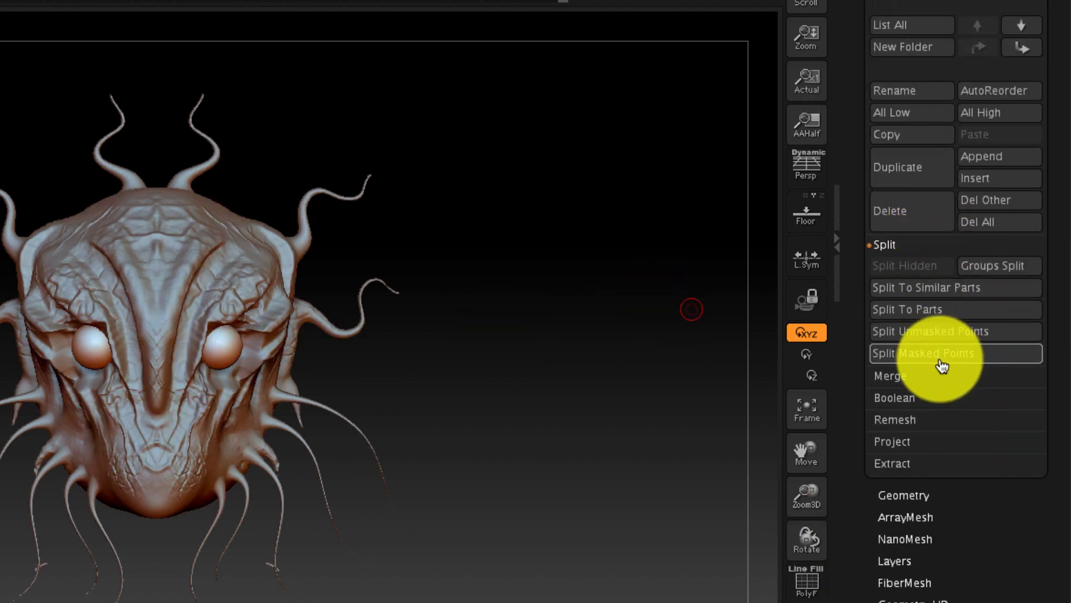
Examine the split head and eyeball subtools, framing, scaling and rotating the model to check it from different angles
left_click_drag(630, 499, 634, 497)
left_click_drag(1057, 1, 1057, 54)
left_click_drag(497, 389, 594, 469)
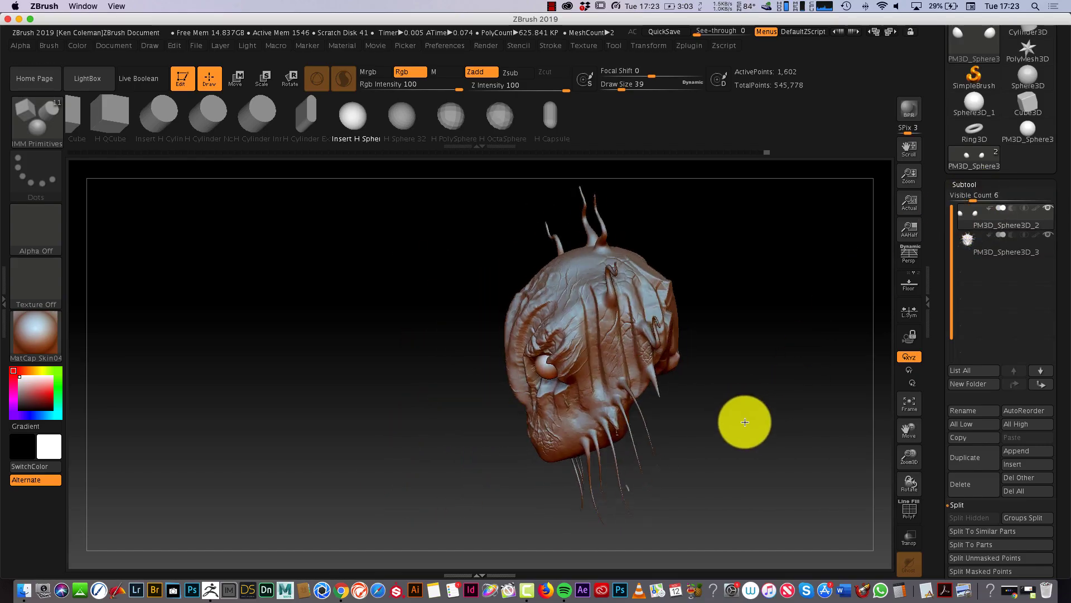
left_click_drag(779, 440, 788, 401)
mouse_move(827, 450)
left_mouse_down()
mouse_move(760, 462)
mouse_move(791, 474)
mouse_move(820, 466)
left_mouse_up()
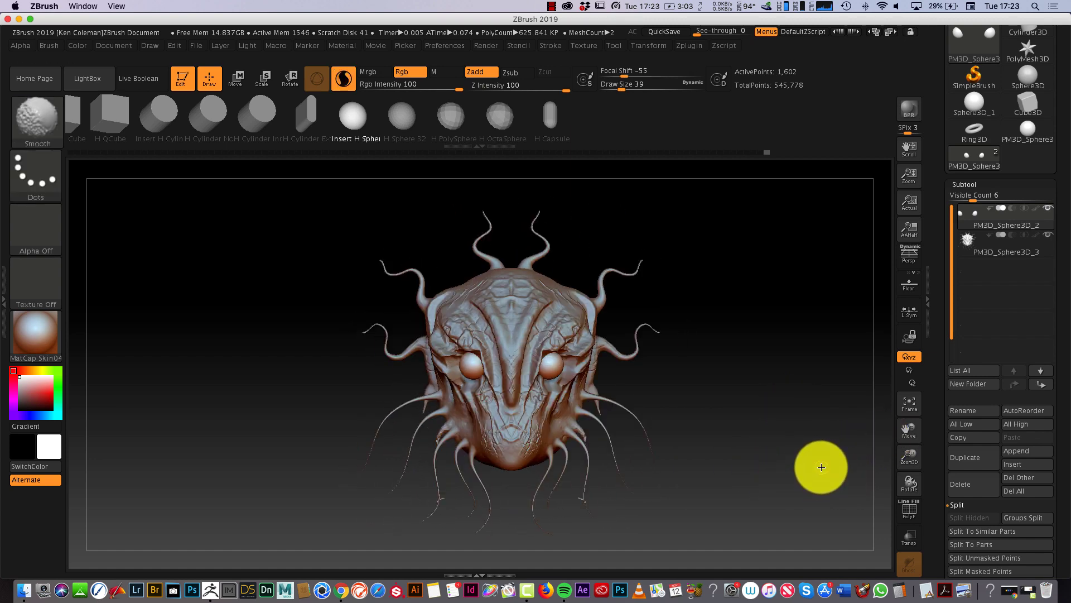
left_click(909, 404)
left_click_drag(910, 459, 888, 252)
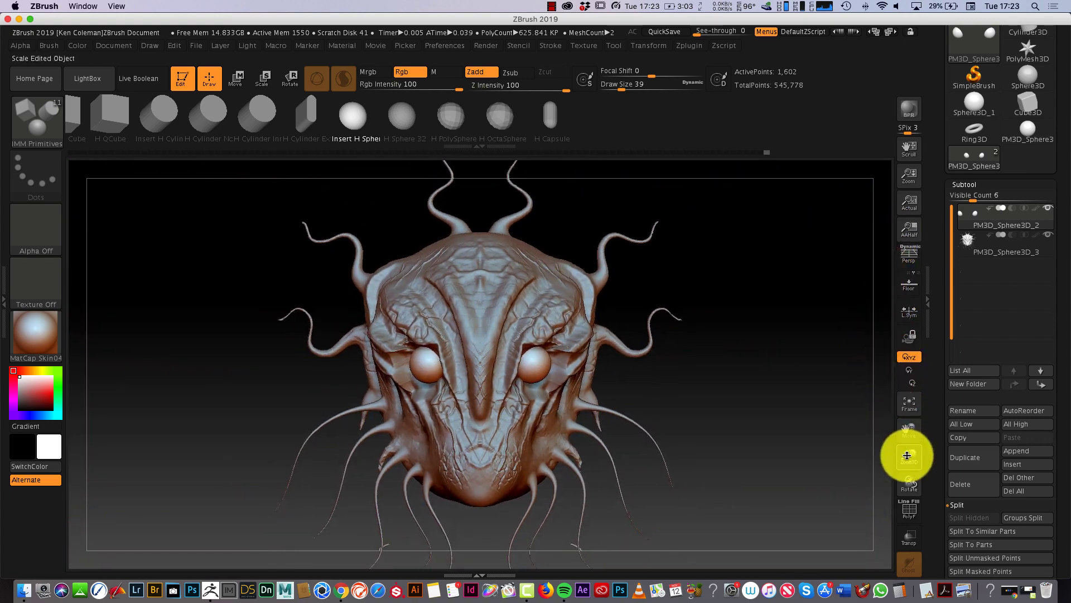
left_click_drag(909, 454, 753, 497)
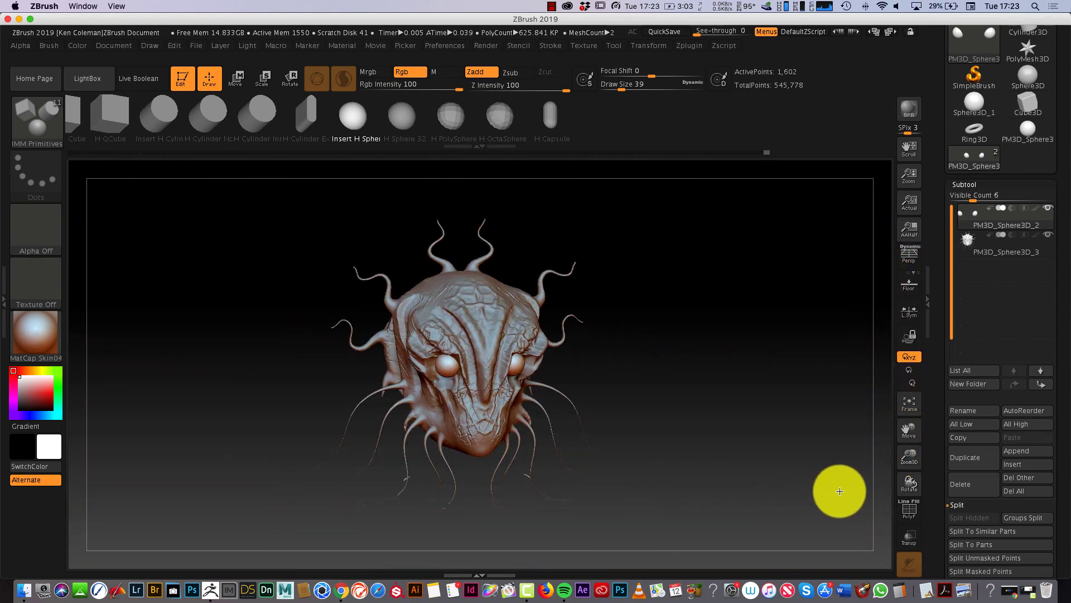
left_click_drag(849, 490, 818, 499)
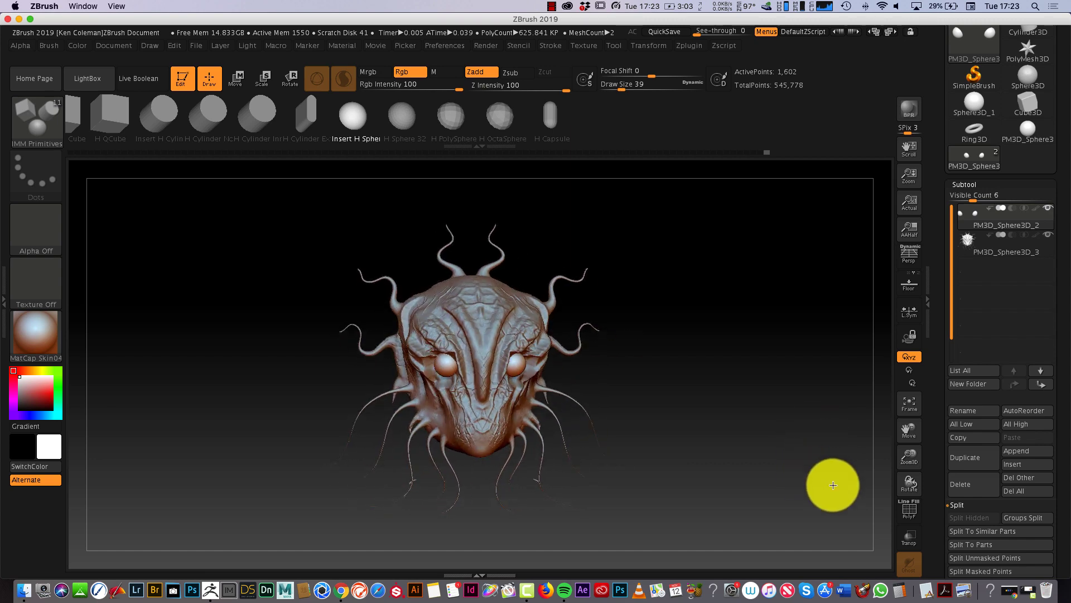
Leave Edit mode, draw several extra copies of the model onto the canvas, and re-enter Edit mode
key("t")
left_click_drag(802, 439, 642, 371)
left_click_drag(550, 462, 541, 477)
left_click_drag(674, 365, 599, 189)
key("t")
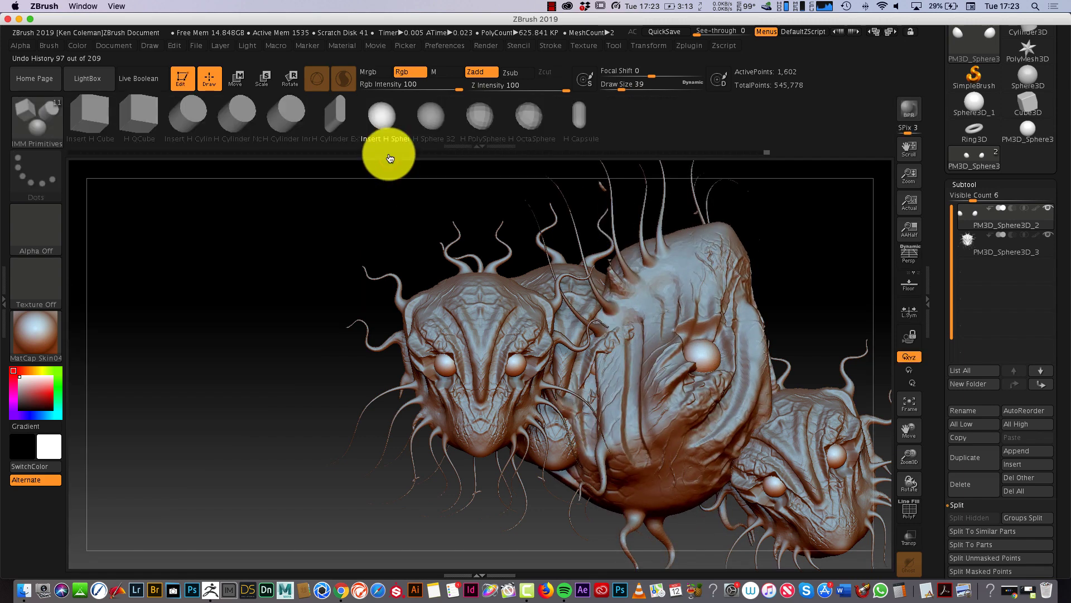
Clear the layer of the stray model copies and turn the head back to a front view
left_click(220, 45)
left_click(256, 175)
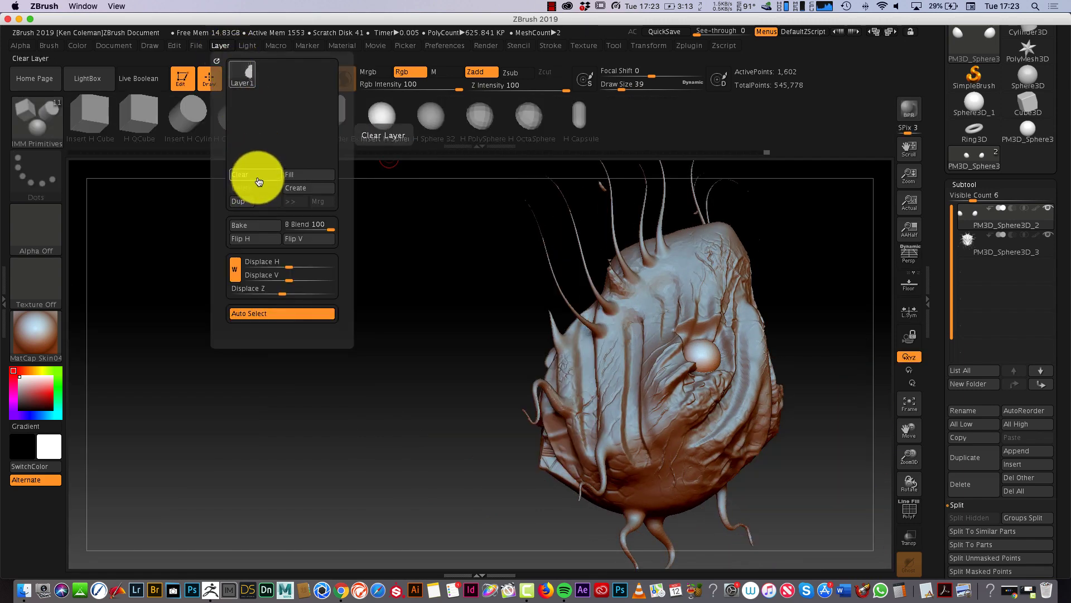
left_click_drag(764, 471, 777, 161)
left_click_drag(789, 447, 660, 443)
Show the Activate Symmetry settings for the model
left_click(648, 46)
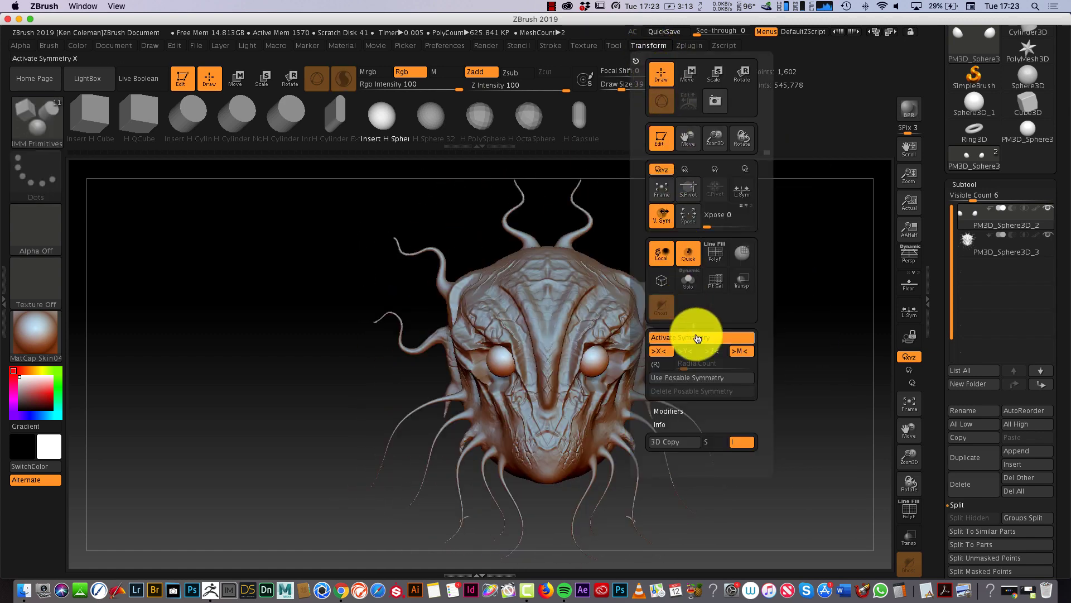